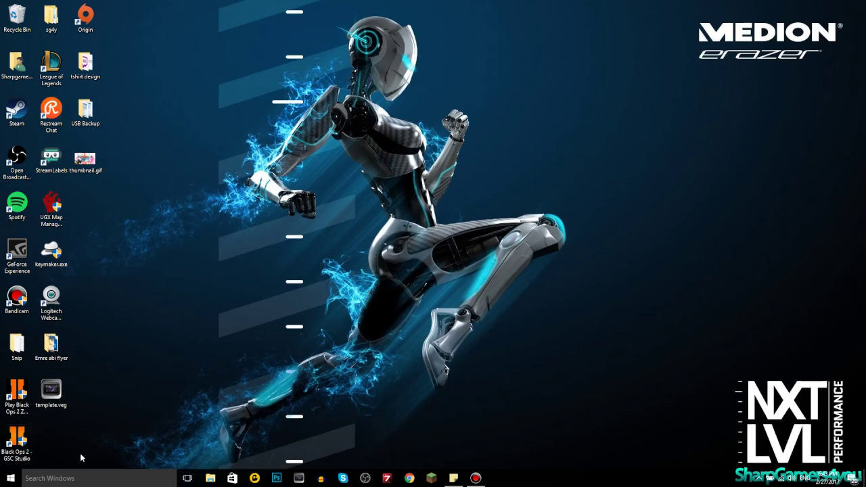
# - Search Windows for "%appdata%"
pyautogui.click(84, 479)
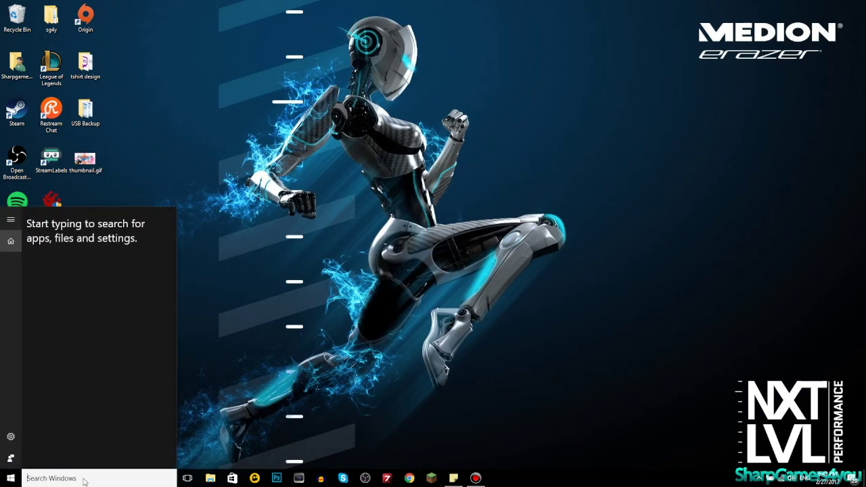
pyautogui.write('%appdat')
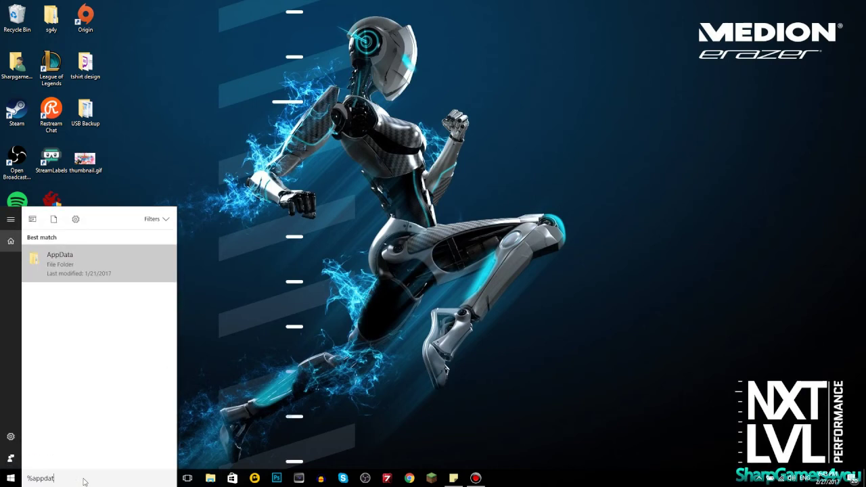
pyautogui.write('a//////')
pyautogui.press('BackSpace')
pyautogui.press('BackSpace')
pyautogui.press('BackSpace')
pyautogui.press('BackSpace')
pyautogui.press('BackSpace')
pyautogui.write('%')
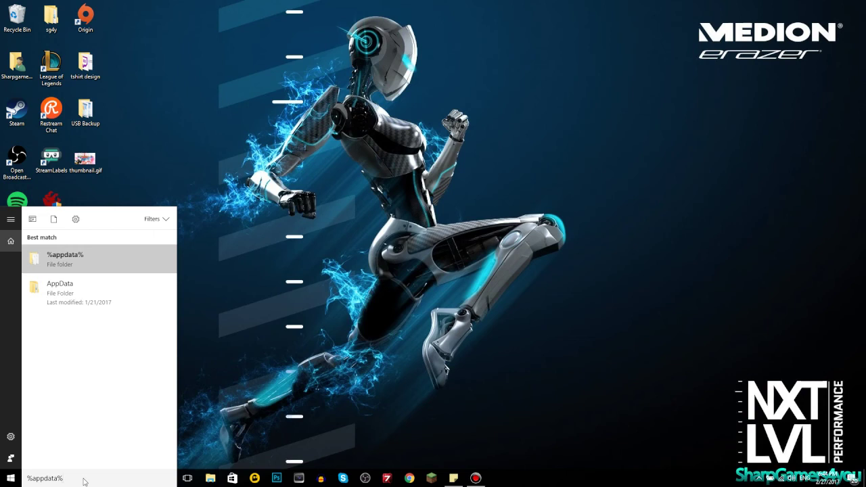
# - Replace the Windows search term with "appdata" and open the AppData folder
pyautogui.press('BackSpace')
pyautogui.press('BackSpace')
pyautogui.press('BackSpace')
pyautogui.press('BackSpace')
pyautogui.press('BackSpace')
pyautogui.press('BackSpace')
pyautogui.press('BackSpace')
pyautogui.press('BackSpace')
pyautogui.press('BackSpace')
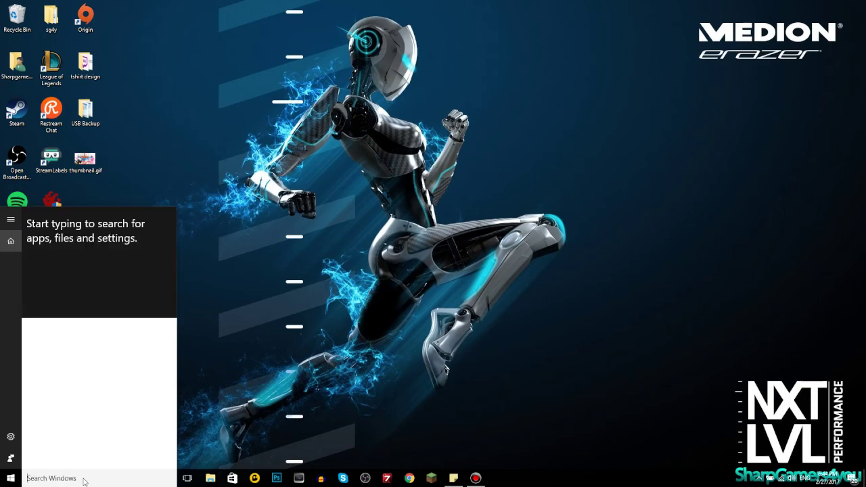
pyautogui.write('appdata')
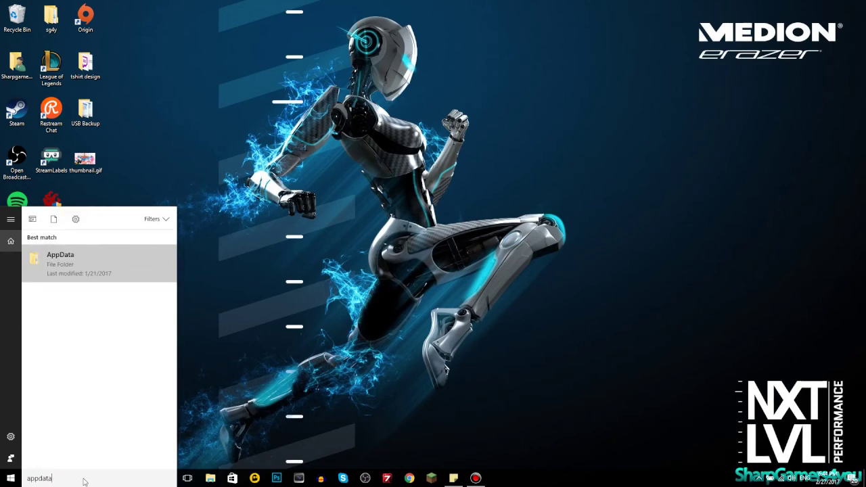
pyautogui.press('Return')
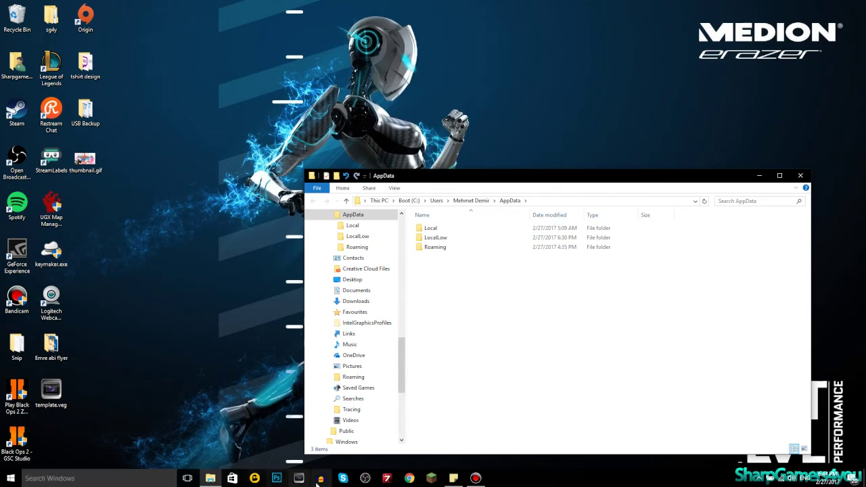
# - Go up to the user's profile folder, view its properties, and close the folder window
pyautogui.click(471, 201)
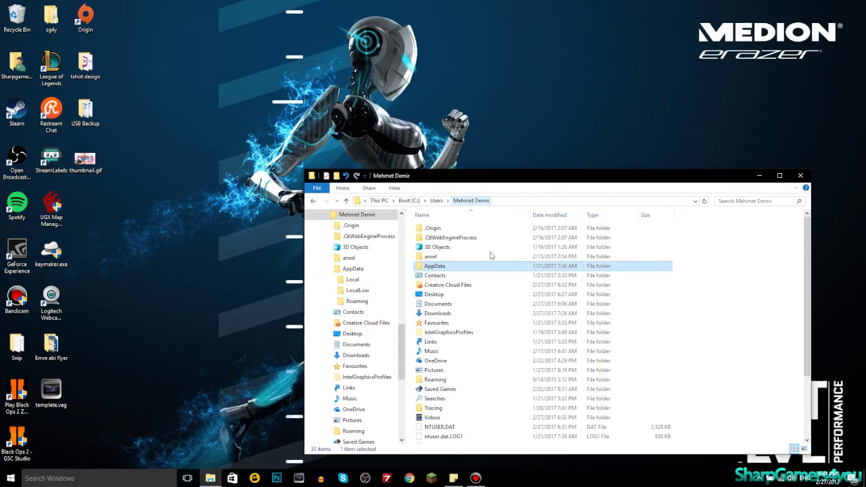
pyautogui.click(697, 284)
pyautogui.scroll(-3, 715, 294)
pyautogui.scroll(3, 711, 288)
pyautogui.rightClick(711, 288)
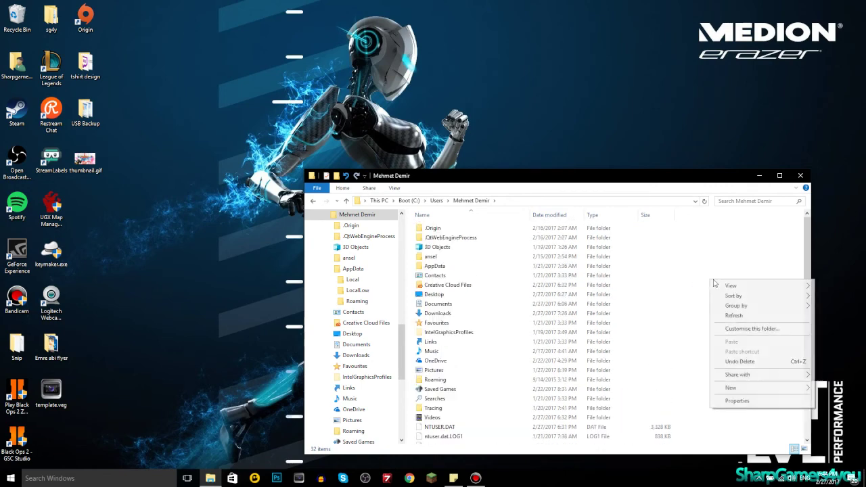
pyautogui.click(739, 404)
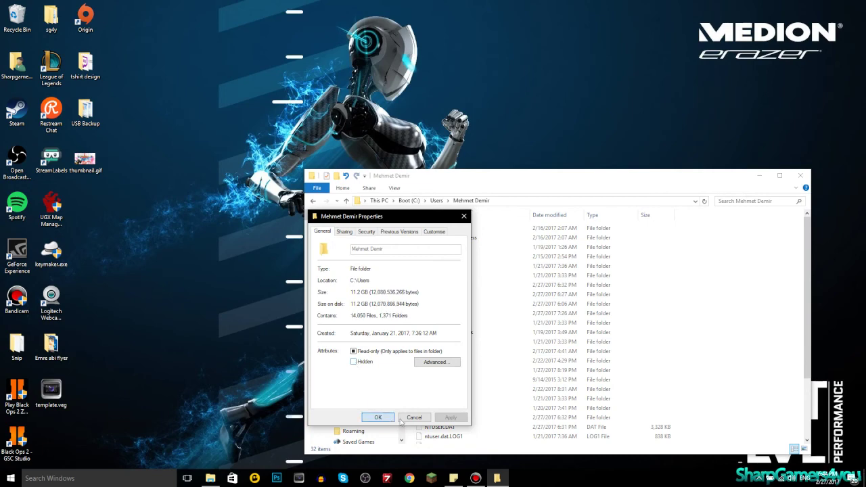
pyautogui.click(379, 417)
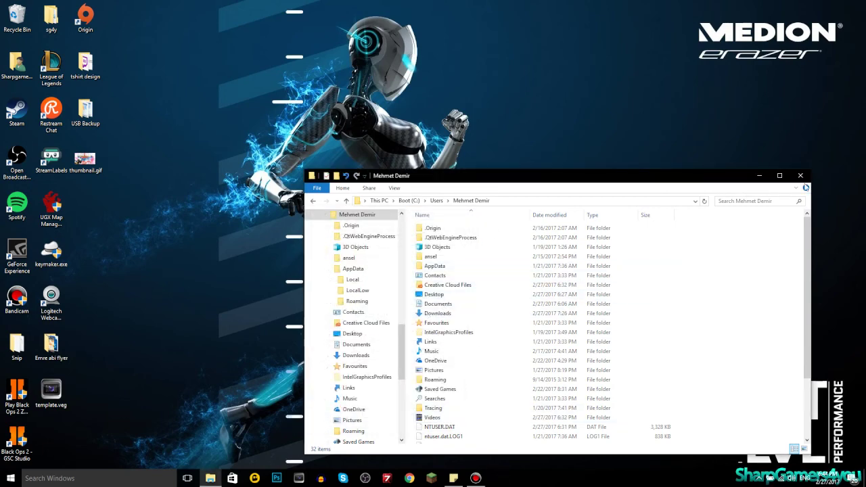
pyautogui.click(801, 175)
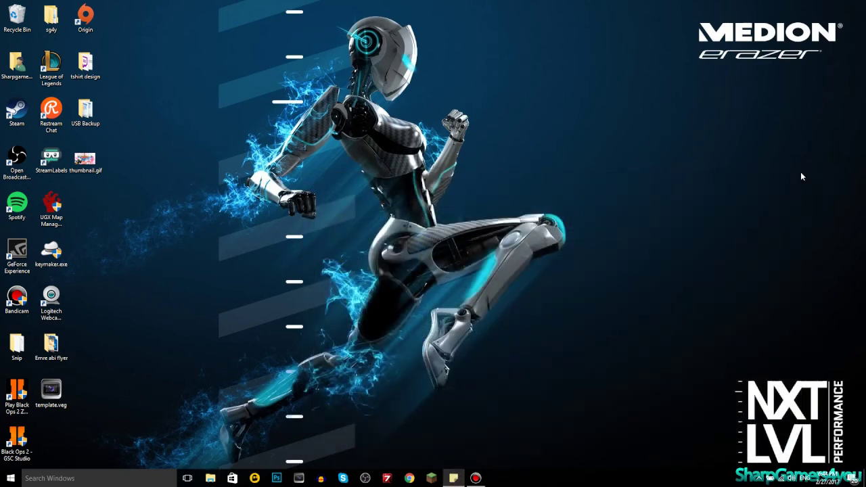
# - Search Windows for "appdata" and, from the AppData folder, open Local\Activision\CoDWaW\mods
pyautogui.press('super')
pyautogui.write('appdata')
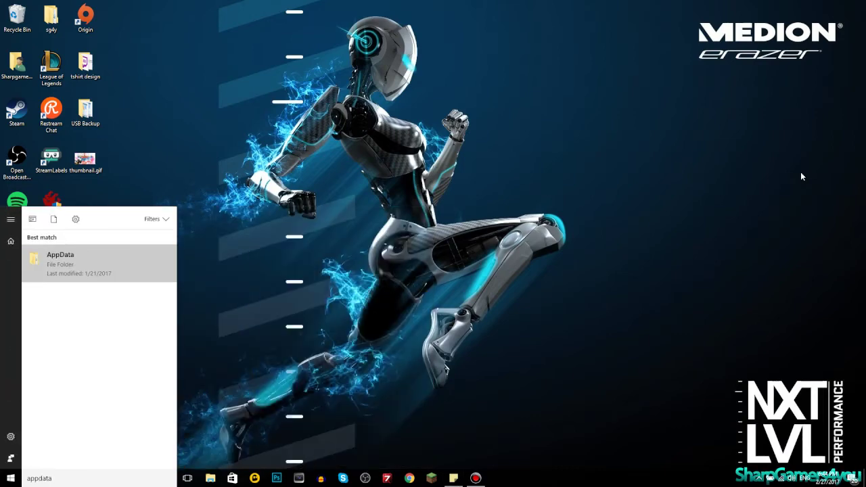
pyautogui.press('Return')
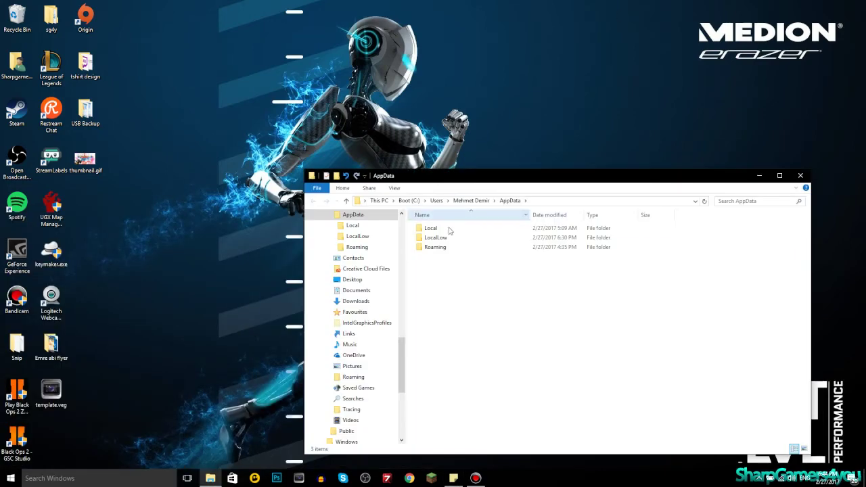
pyautogui.doubleClick(447, 230)
pyautogui.doubleClick(436, 228)
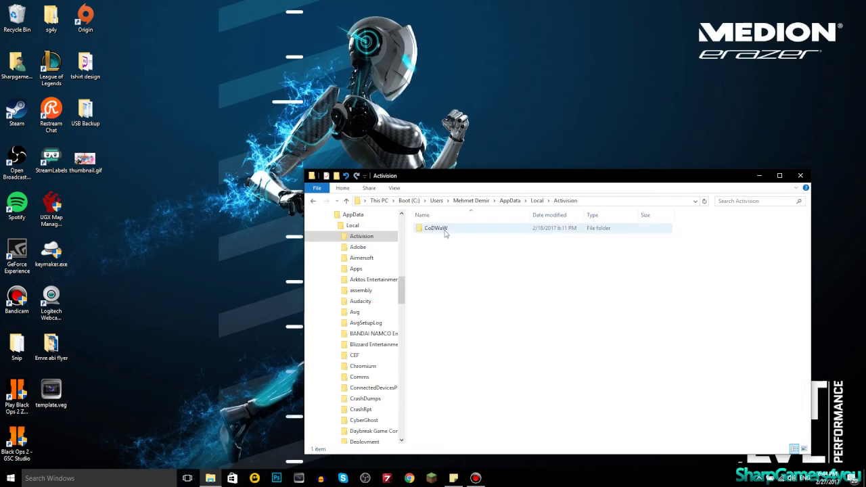
pyautogui.doubleClick(436, 229)
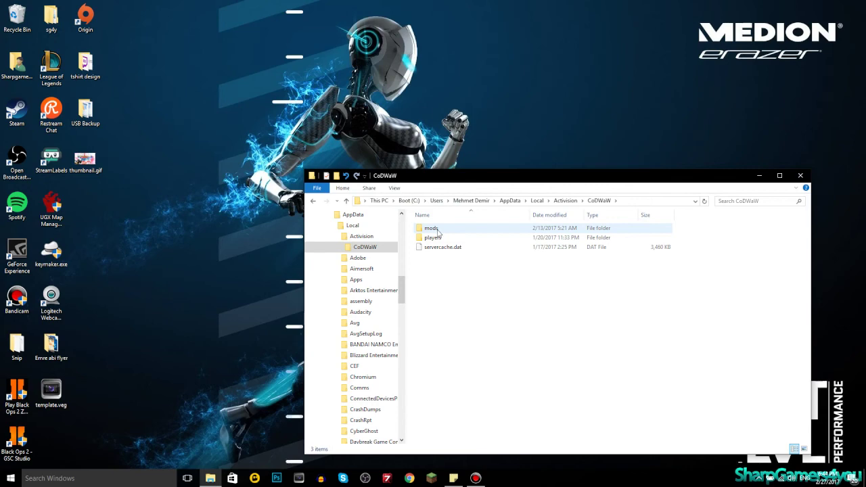
pyautogui.doubleClick(439, 232)
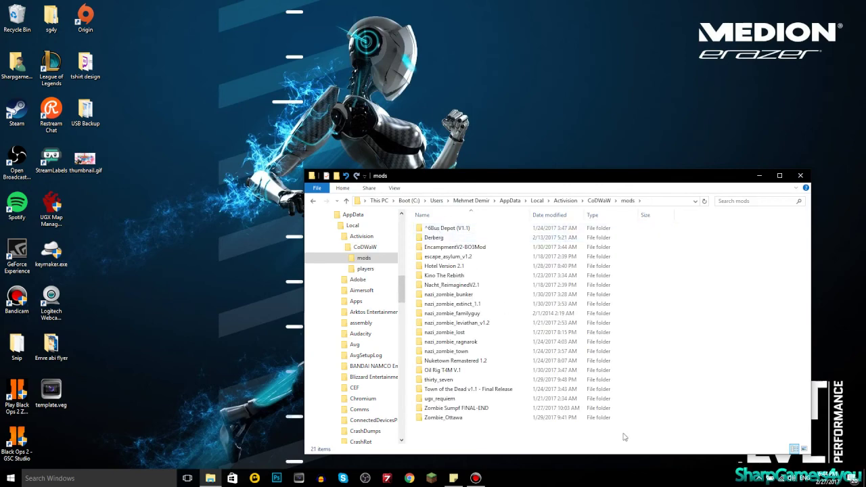
# - Highlight all the map folders in mods and return to the Local folder
pyautogui.moveTo(639, 436); pyautogui.dragTo(440, 234)
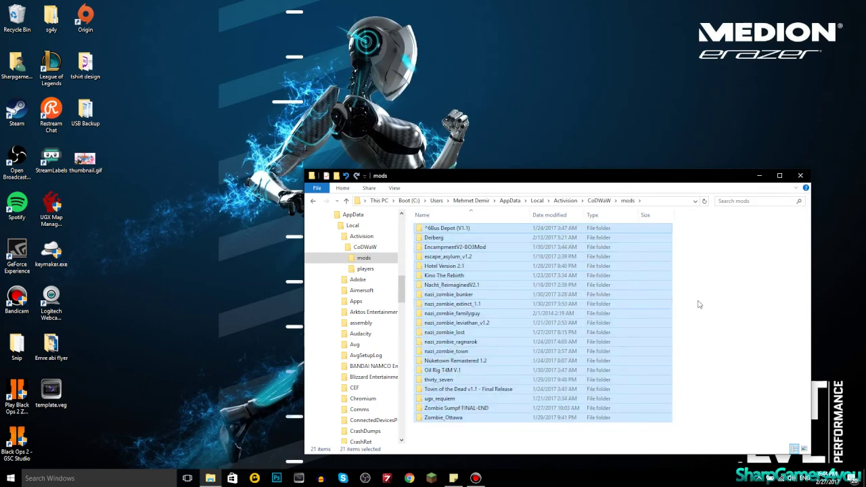
pyautogui.click(700, 305)
pyautogui.click(313, 201)
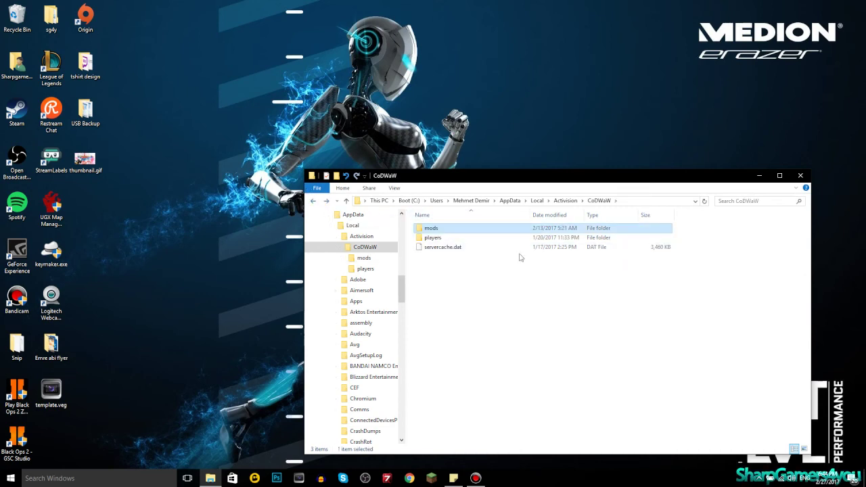
pyautogui.click(314, 201)
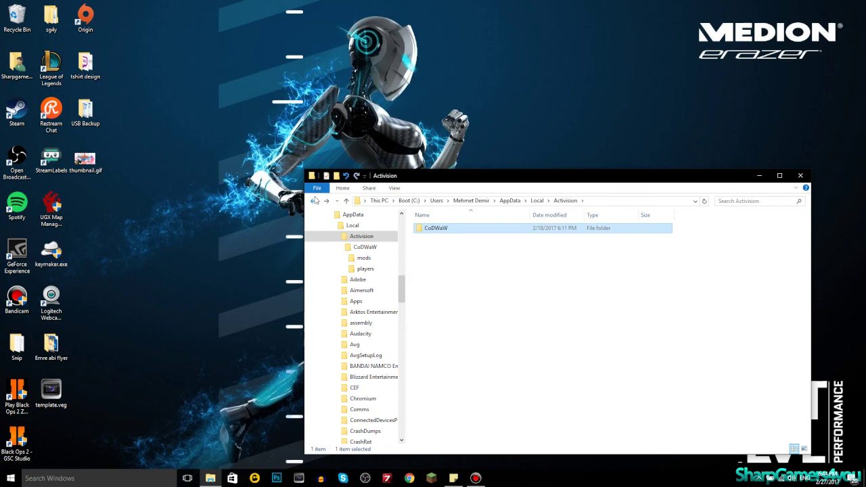
pyautogui.click(314, 201)
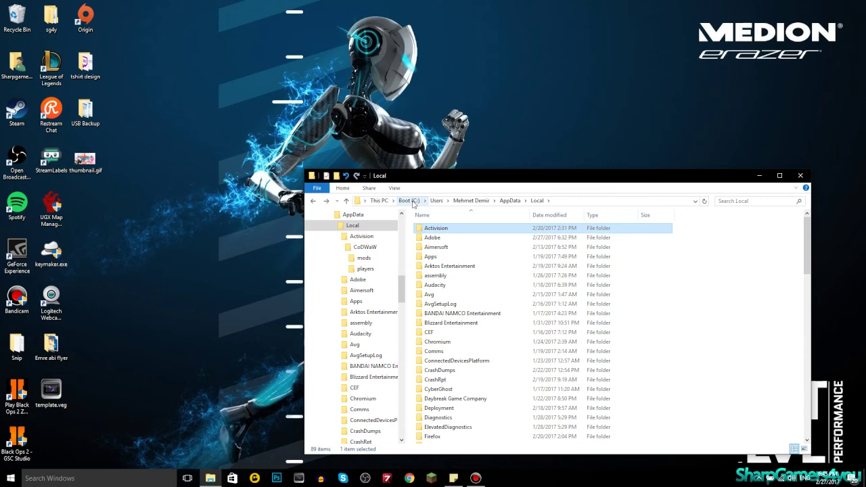
# - Go to This PC, look over the Data (D:) and Boot (C:) drives, and move the window higher on the screen
pyautogui.click(379, 201)
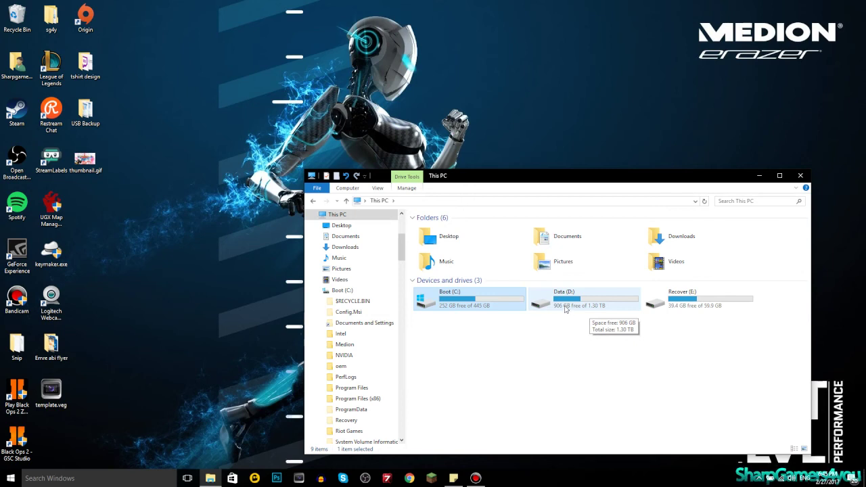
pyautogui.click(574, 328)
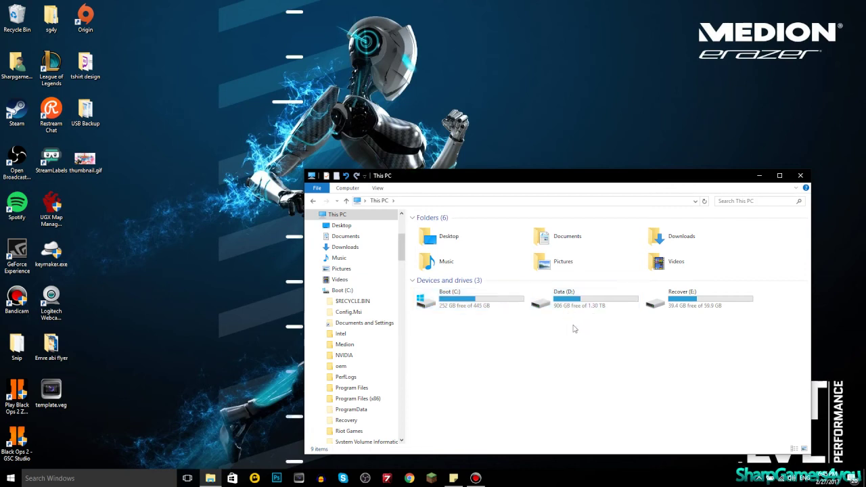
pyautogui.click(584, 309)
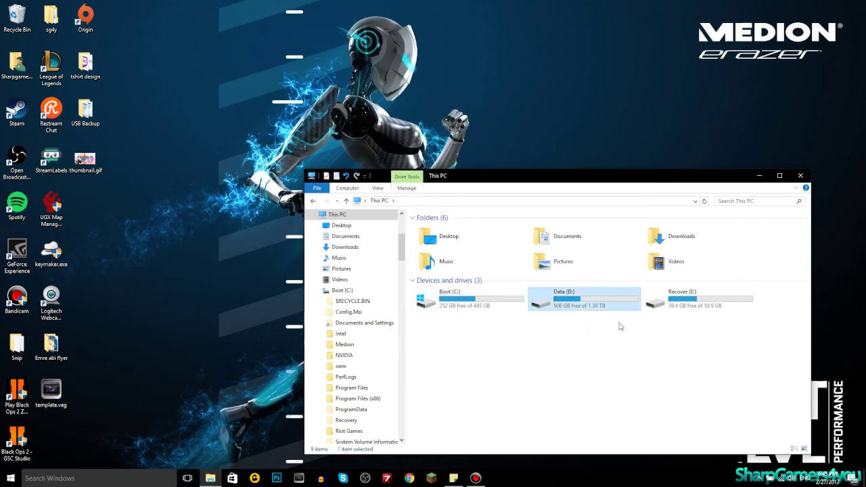
pyautogui.click(478, 302)
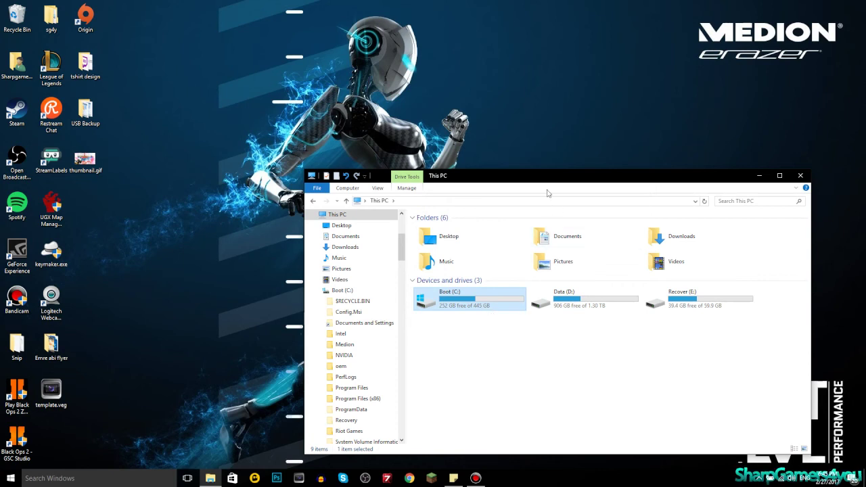
pyautogui.moveTo(549, 177); pyautogui.dragTo(521, 116)
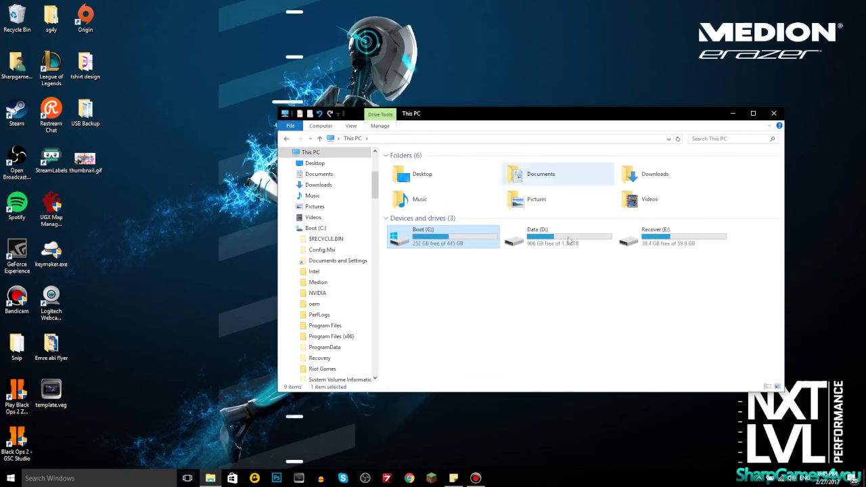
pyautogui.click(561, 282)
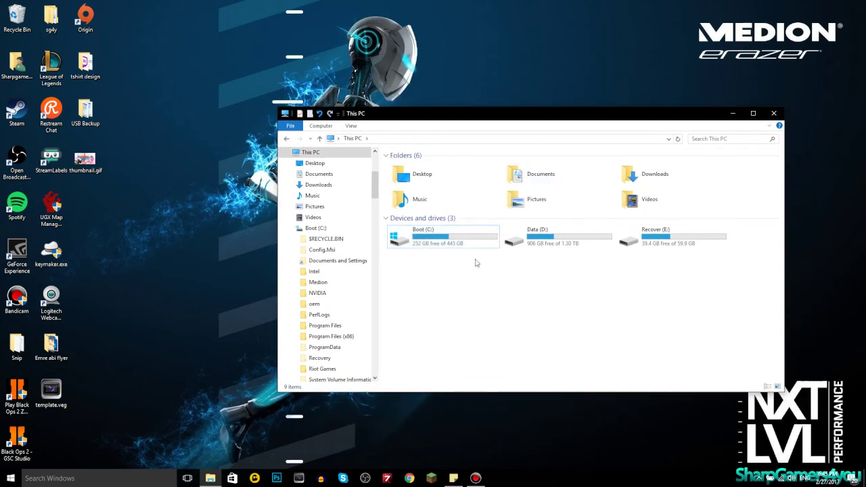
# - Open the Call of Duty World at War folder in D:\steam\steamapps\common and highlight all its contents
pyautogui.doubleClick(539, 239)
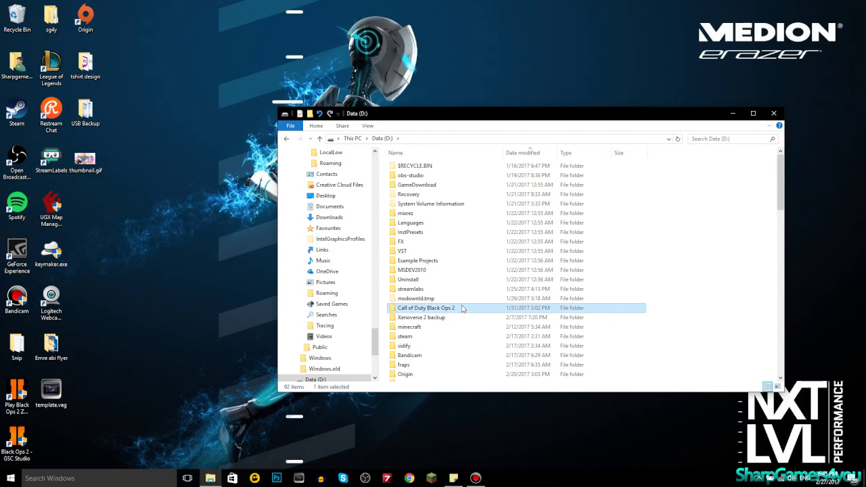
pyautogui.doubleClick(418, 336)
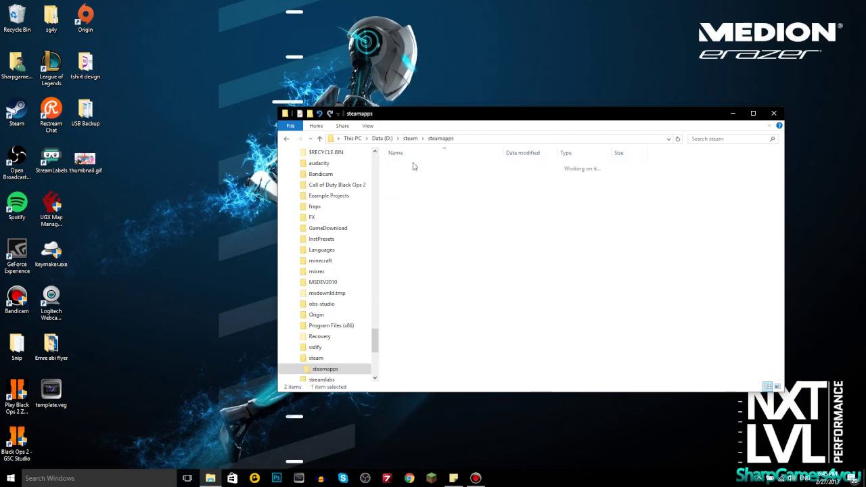
pyautogui.doubleClick(414, 166)
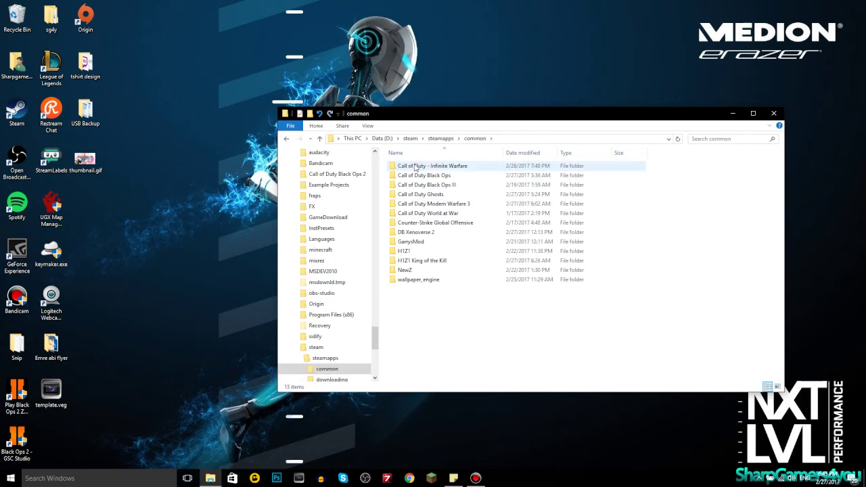
pyautogui.doubleClick(426, 212)
pyautogui.hotkey('ctrl', 'a')
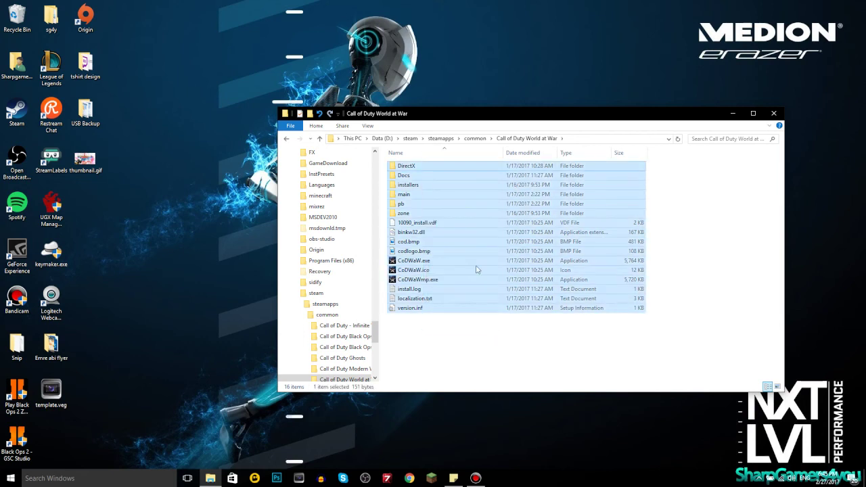
pyautogui.click(491, 321)
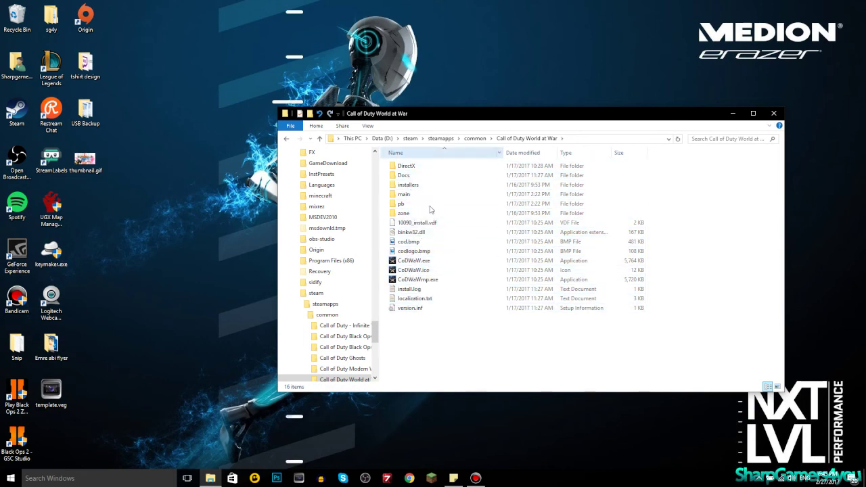
# - Go back out of the Call of Duty World at War folder and close the File Explorer window
pyautogui.click(286, 139)
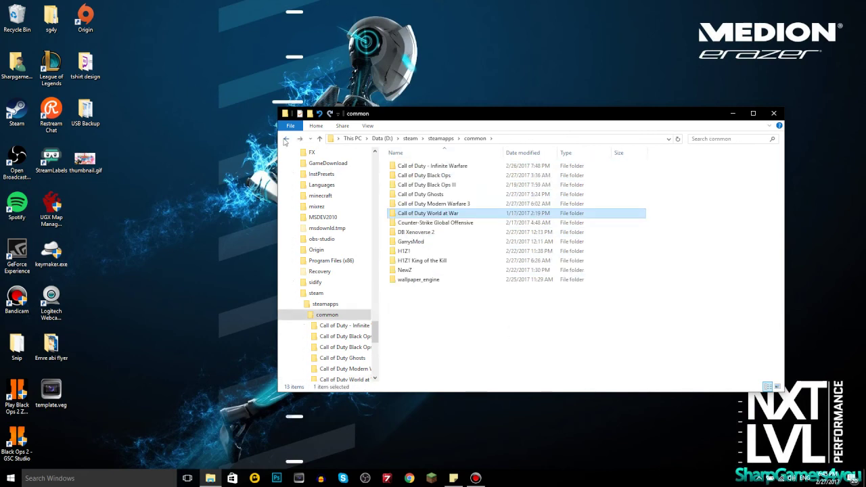
pyautogui.click(286, 138)
pyautogui.click(773, 113)
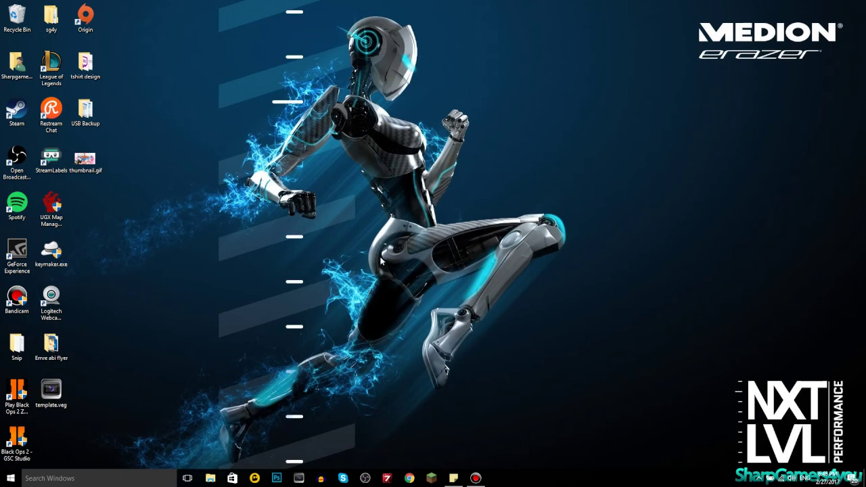
# - Move the UGX Map Manager 1.4.4.exe icon away from the other icons to an empty area of the desktop
pyautogui.moveTo(53, 210); pyautogui.dragTo(258, 257)
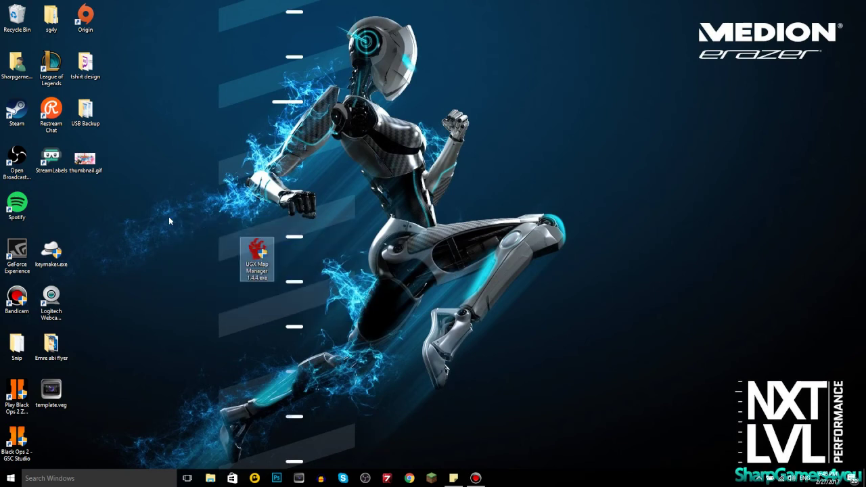
pyautogui.moveTo(197, 211); pyautogui.dragTo(387, 351)
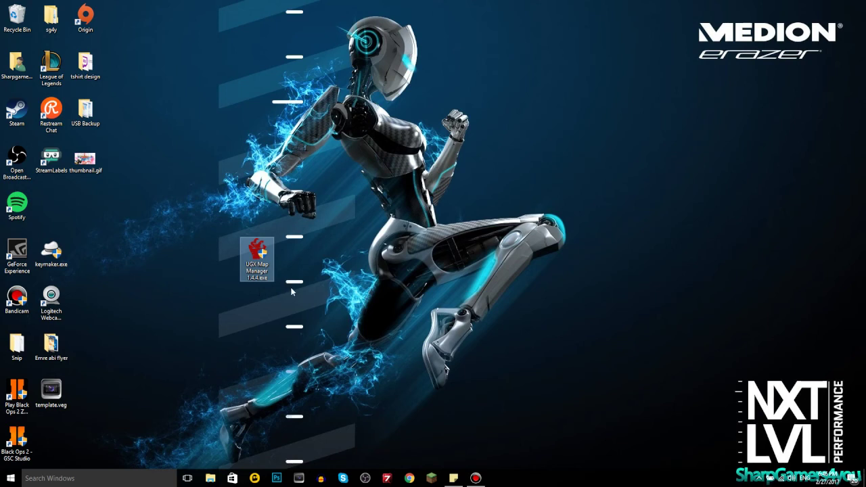
# - Launch UGX Map Manager 1.4.4 from the desktop and expand the Featured Non-UGX Maps list
pyautogui.moveTo(293, 286)
pyautogui.mouseDown()
pyautogui.moveTo(226, 232)
pyautogui.moveTo(304, 290)
pyautogui.mouseUp()
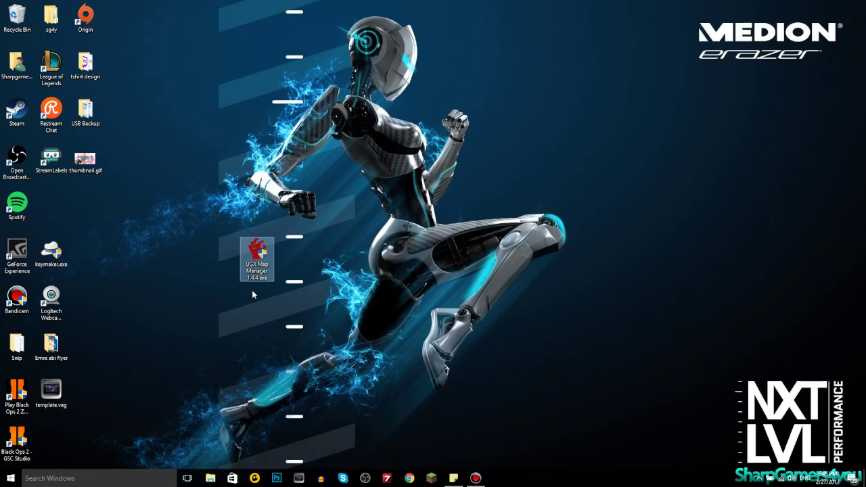
pyautogui.doubleClick(260, 256)
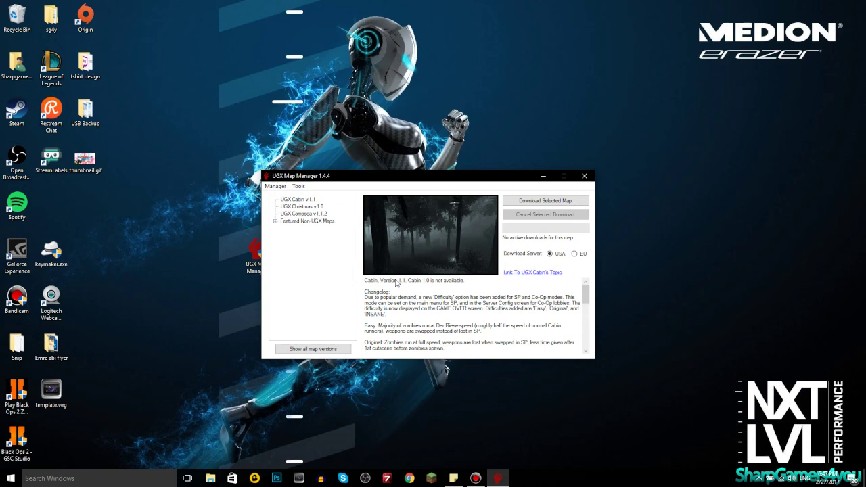
pyautogui.click(275, 221)
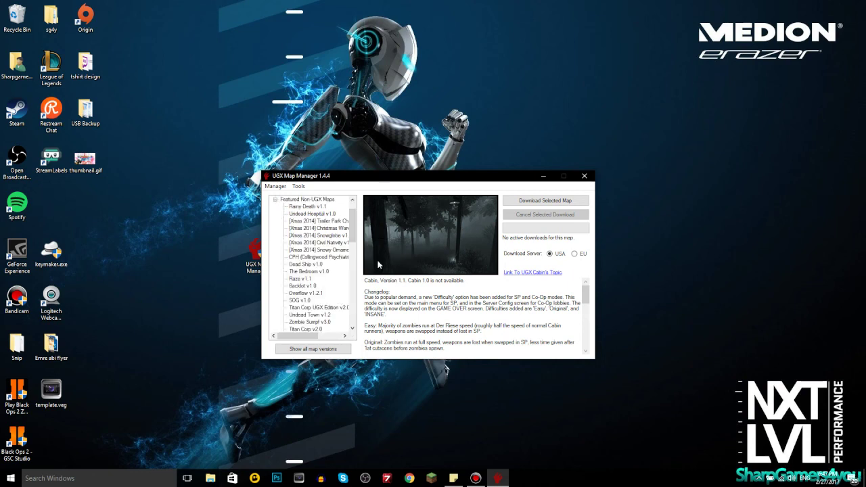
# - Look through the featured maps and view the details of [Xmas 2014] Christmas Warehouse and Moon v1.0
pyautogui.moveTo(353, 216); pyautogui.dragTo(352, 258)
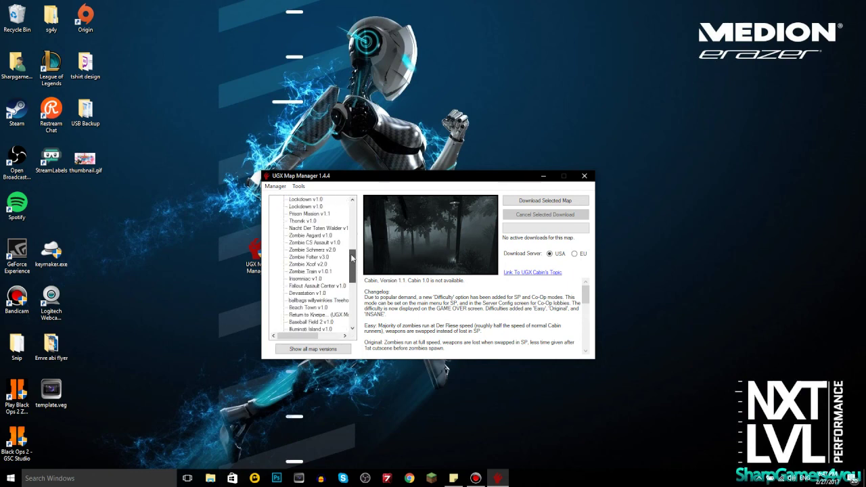
pyautogui.scroll(8, 351, 255)
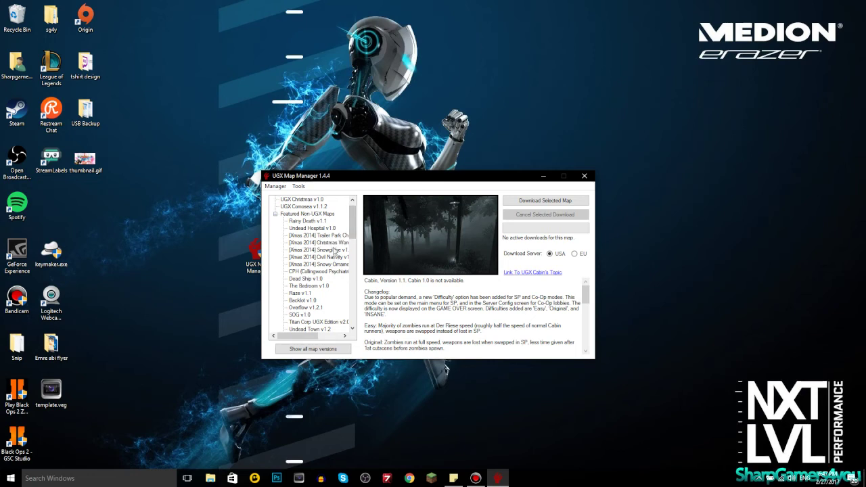
pyautogui.click(334, 243)
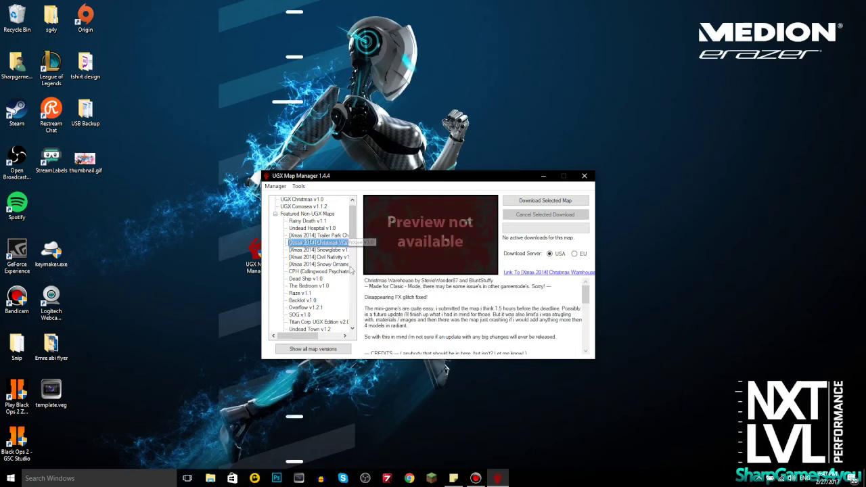
pyautogui.click(321, 337)
pyautogui.scroll(-8, 318, 283)
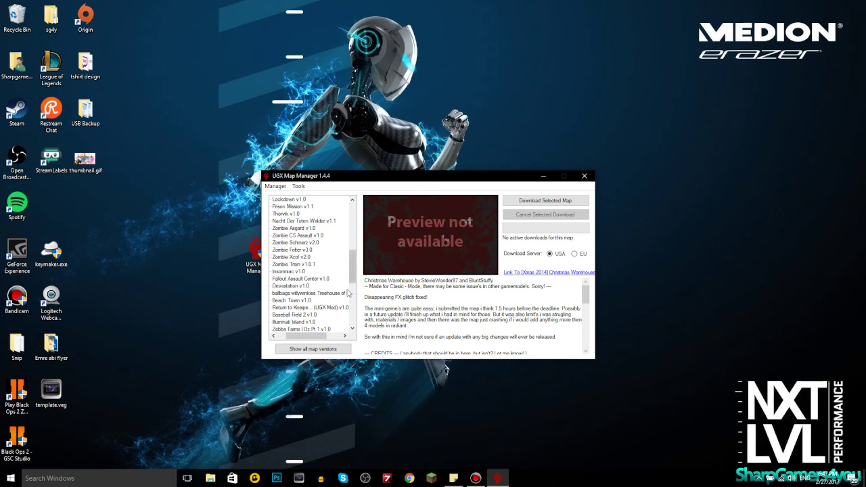
pyautogui.scroll(-6, 341, 281)
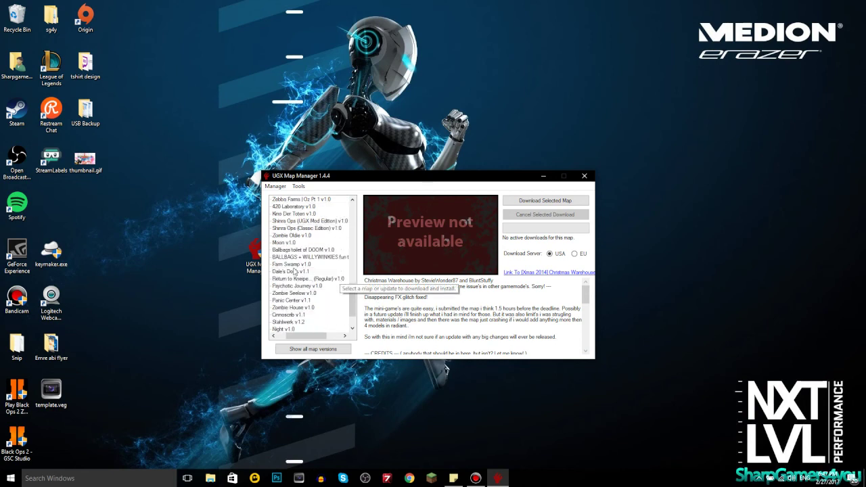
pyautogui.click(284, 243)
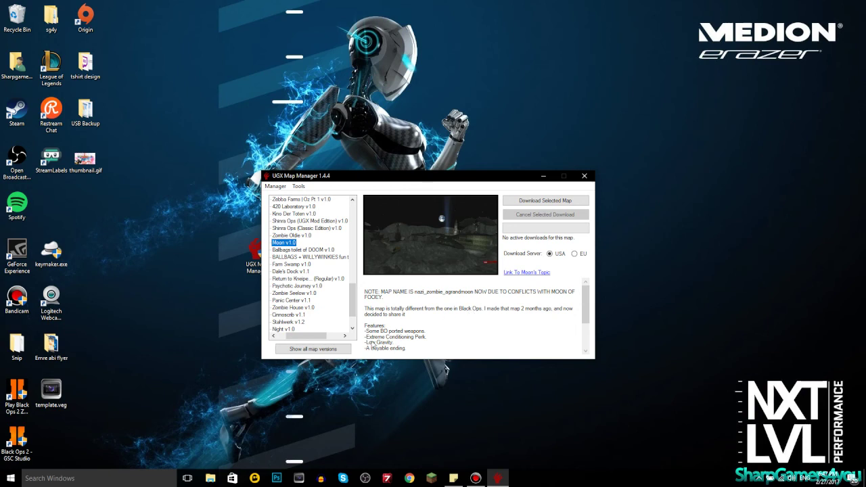
# - Show all map versions and select the Moon map under Featured Non-UGX Maps
pyautogui.click(304, 351)
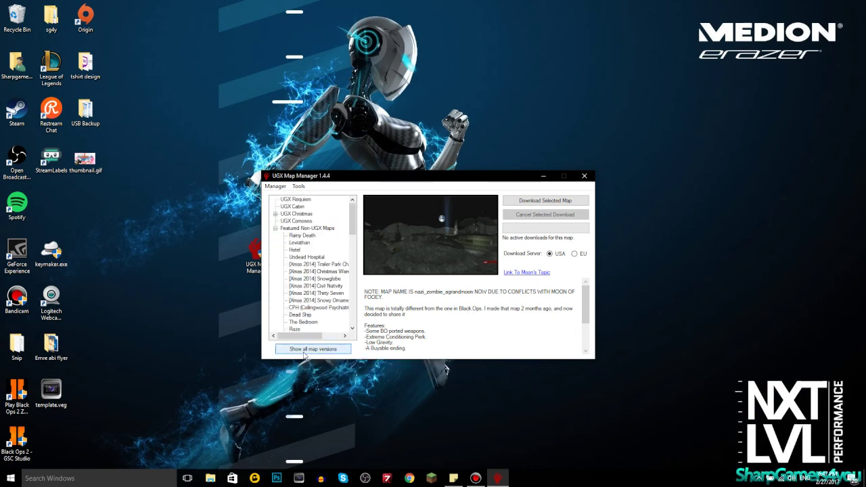
pyautogui.moveTo(356, 223); pyautogui.dragTo(350, 297)
pyautogui.click(296, 293)
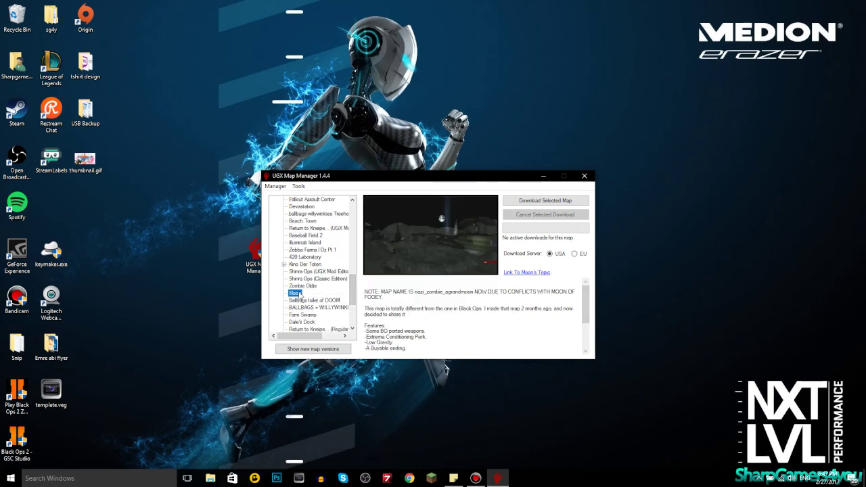
# - Request the Moon map download, look over the mods folder under AppData\Local\Activision\CoDWaW, and dismiss the folder selection
pyautogui.click(533, 203)
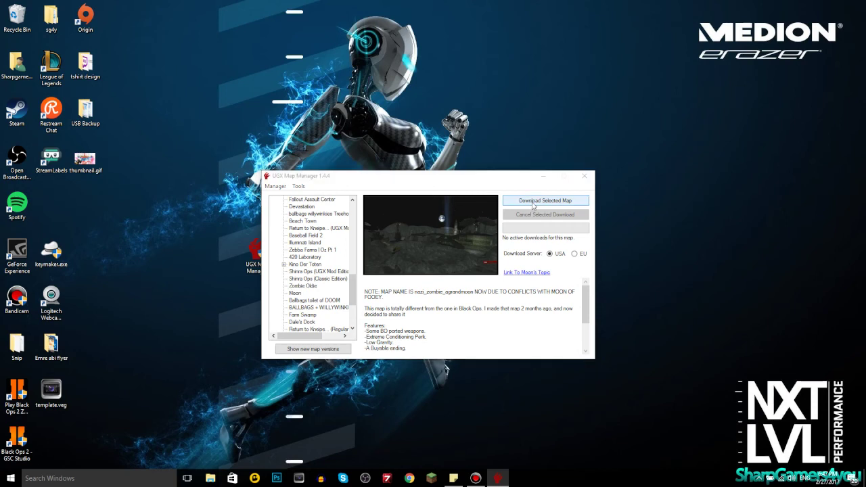
pyautogui.scroll(-3, 493, 218)
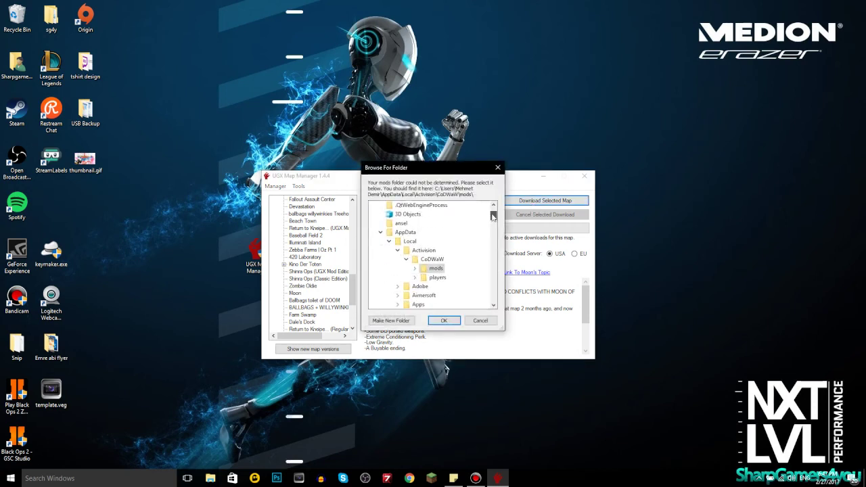
pyautogui.scroll(2, 494, 217)
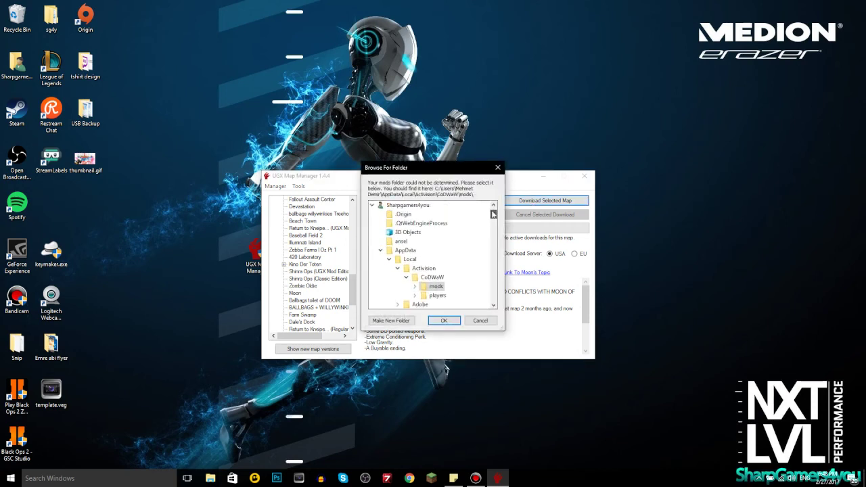
pyautogui.scroll(-1, 493, 215)
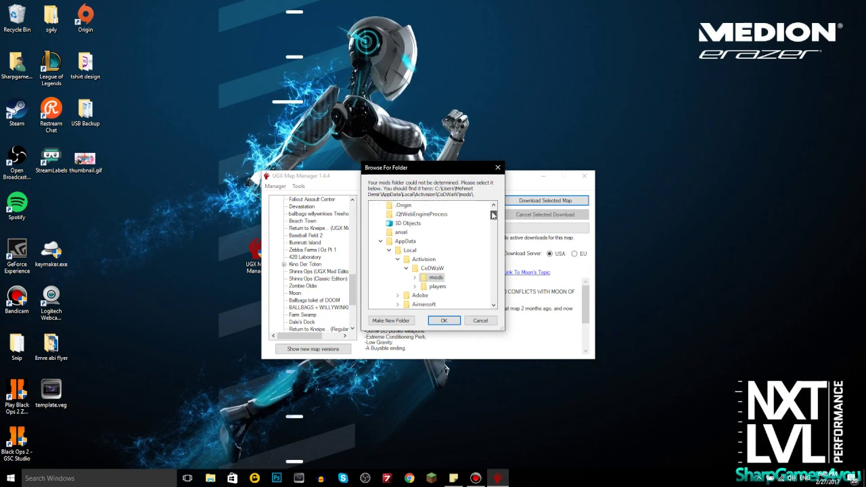
pyautogui.click(479, 321)
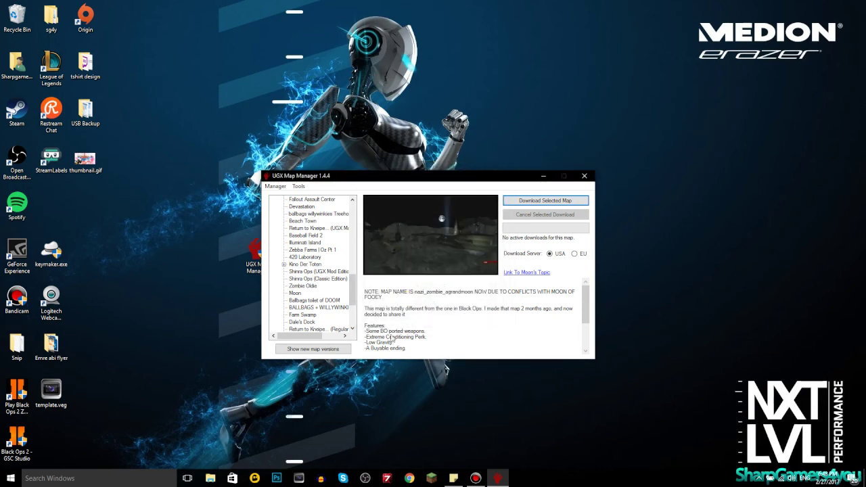
# - Switch the list back to new map versions and start downloading Moon v1.0 from the USA server
pyautogui.click(323, 350)
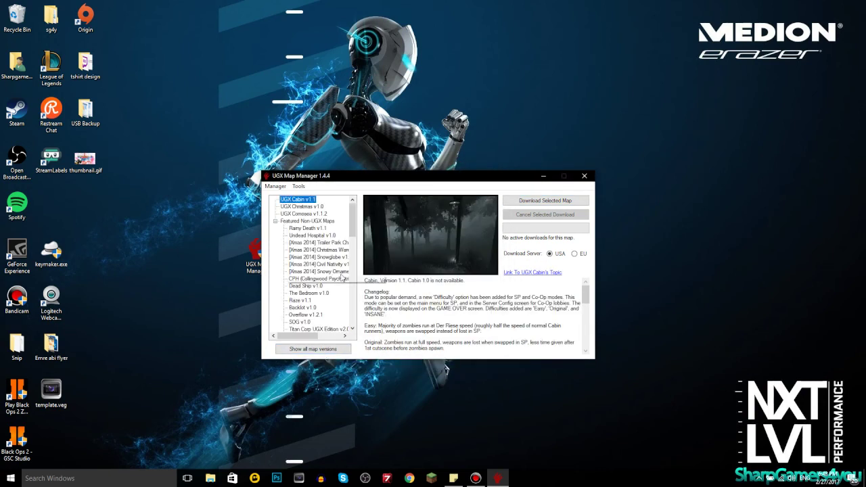
pyautogui.scroll(-3, 335, 278)
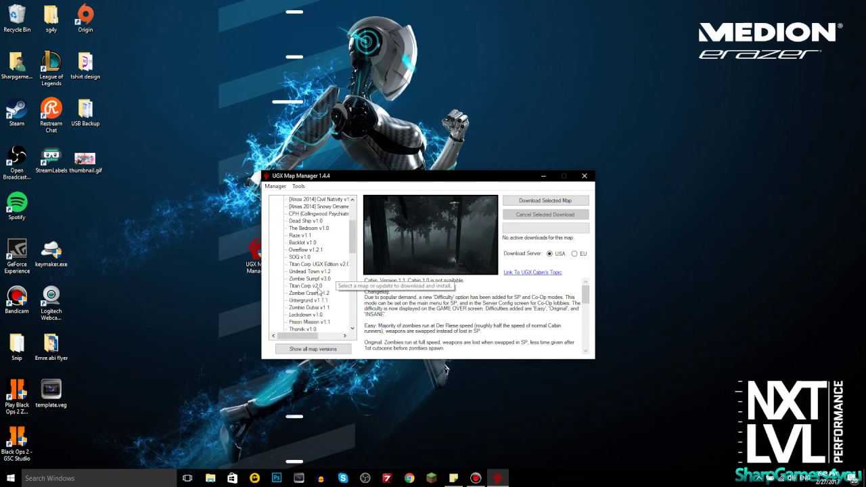
pyautogui.scroll(-8, 318, 291)
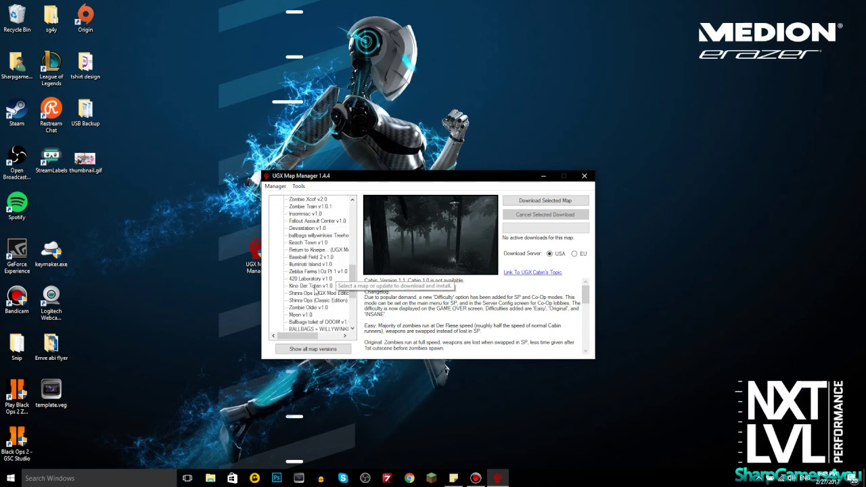
pyautogui.scroll(-3, 315, 291)
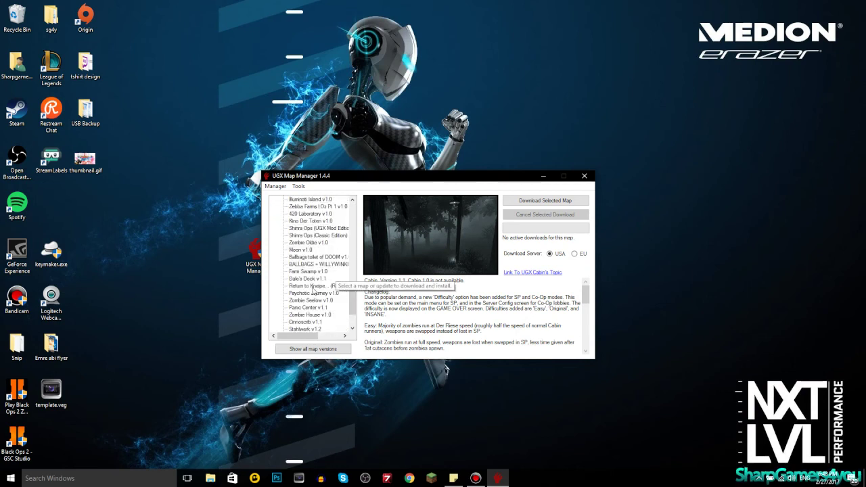
pyautogui.click(309, 250)
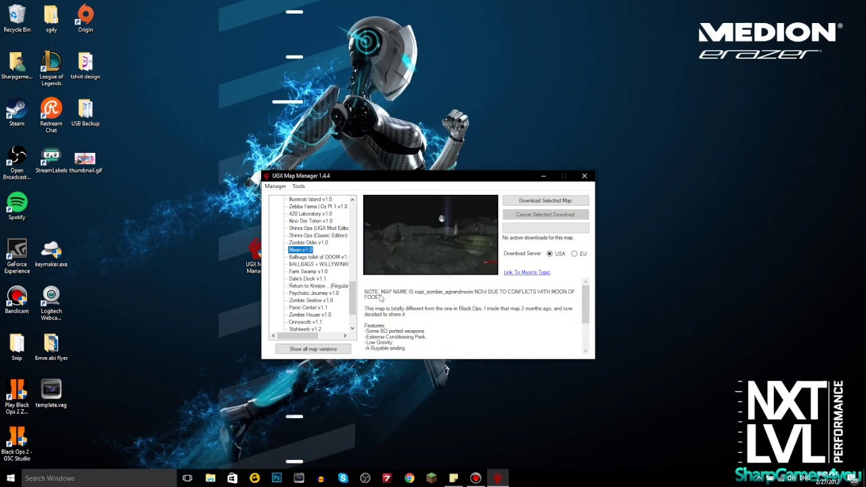
pyautogui.click(530, 201)
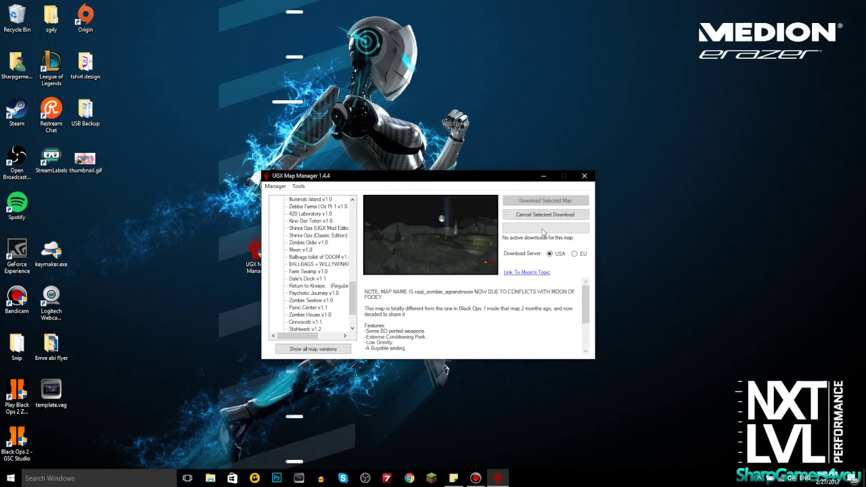
# - Cancel the Moon map download and close UGX Map Manager
pyautogui.click(536, 216)
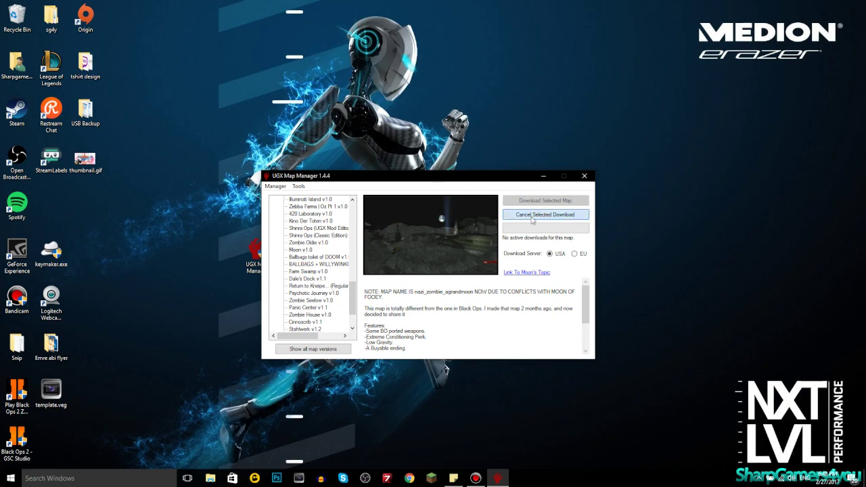
pyautogui.click(531, 217)
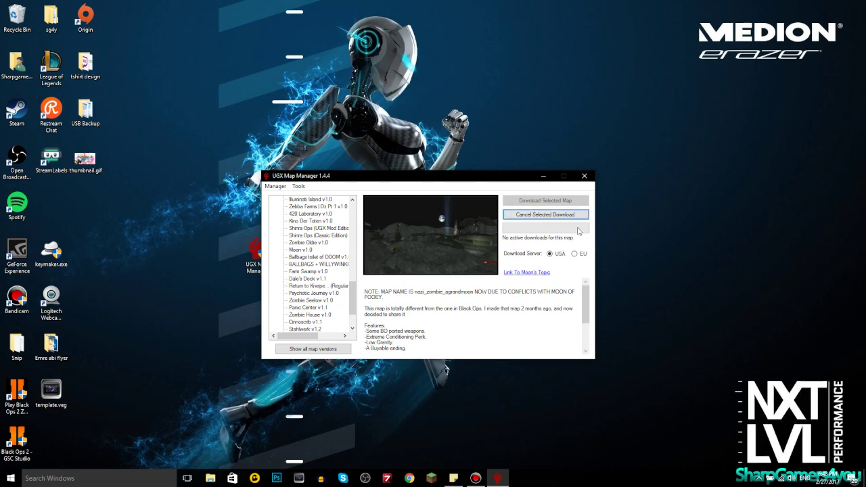
pyautogui.click(584, 176)
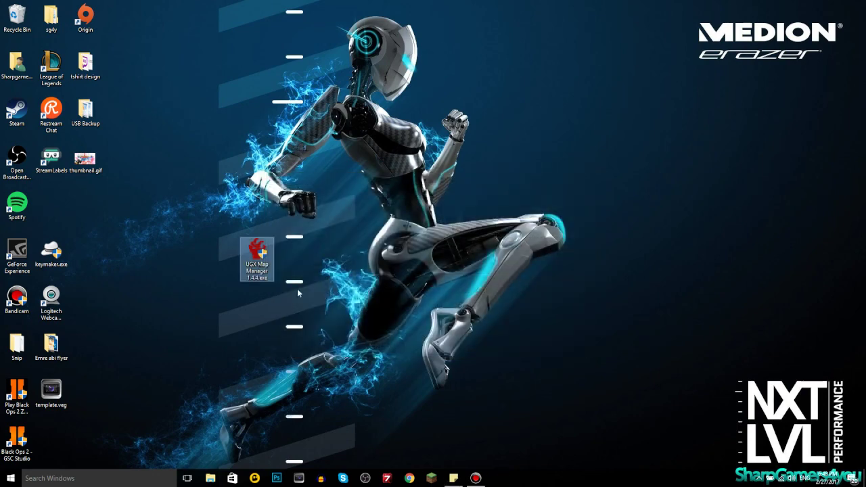
# - Move the UGX Map Manager 1.4.4.exe icon back among the other desktop icons, between StreamLabels and keymaker.exe
pyautogui.moveTo(257, 262); pyautogui.dragTo(51, 215)
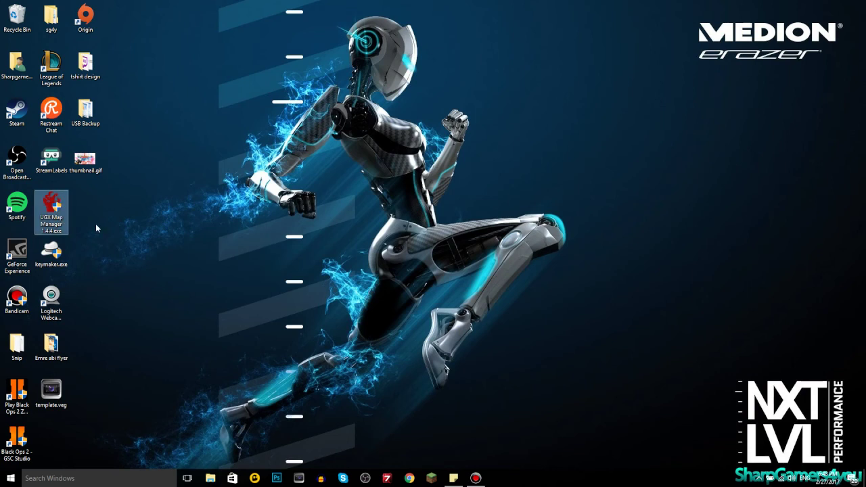
pyautogui.click(97, 228)
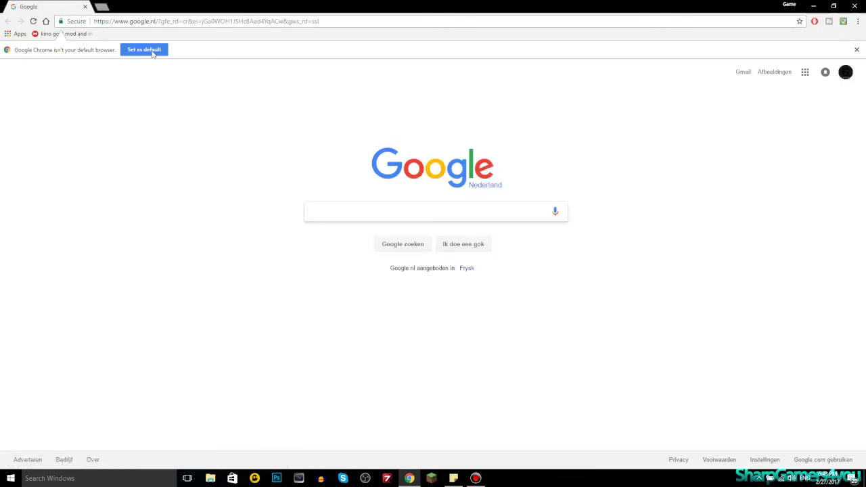
# - Try to make Google Chrome the default web browser from its prompt, and close the Windows Settings window
pyautogui.click(144, 50)
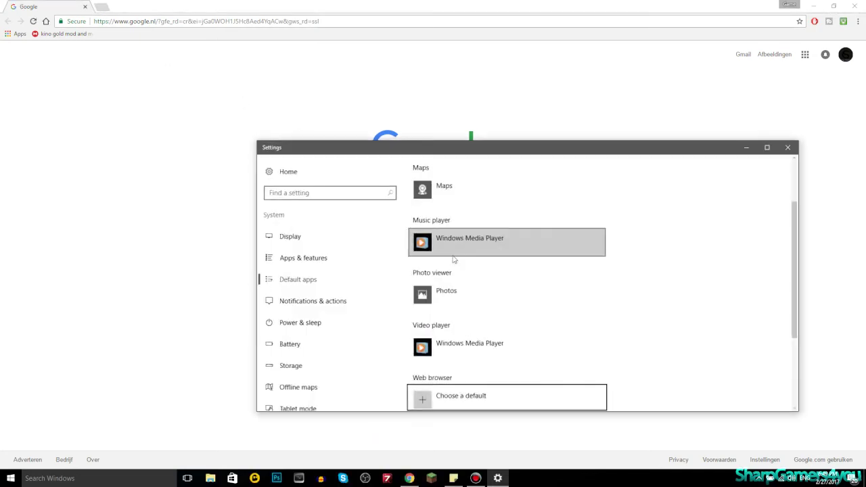
pyautogui.scroll(-2, 477, 292)
pyautogui.click(473, 290)
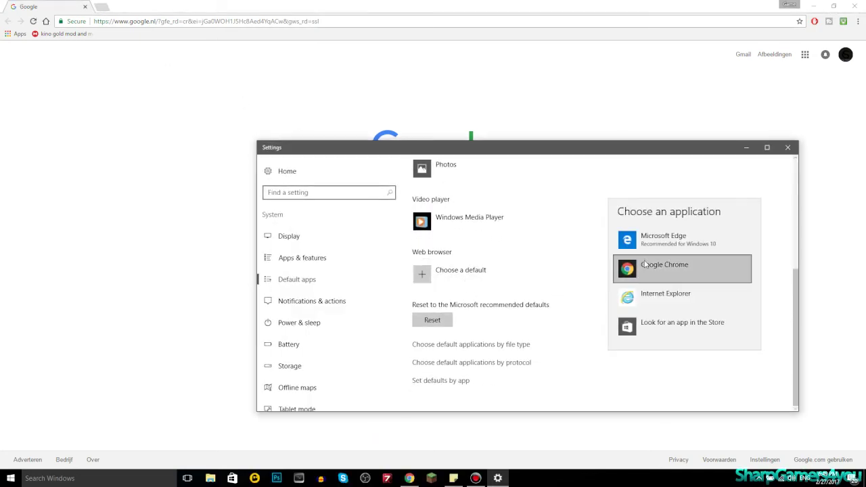
pyautogui.click(646, 265)
pyautogui.click(465, 269)
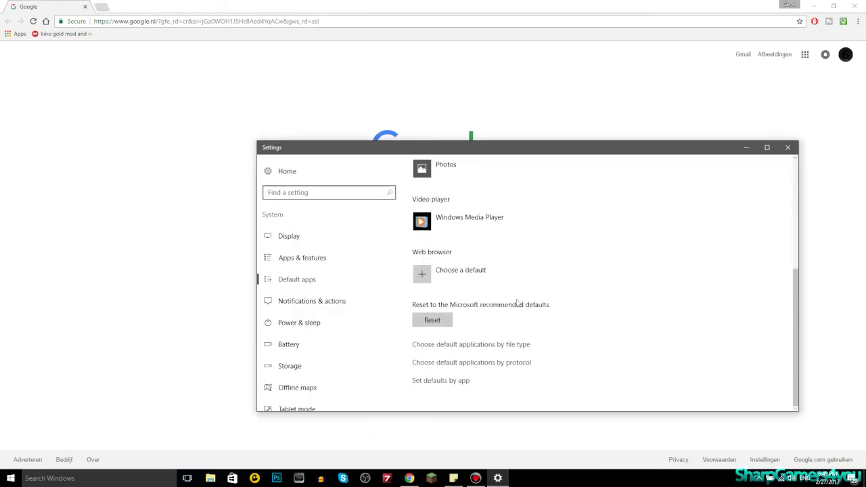
pyautogui.click(787, 147)
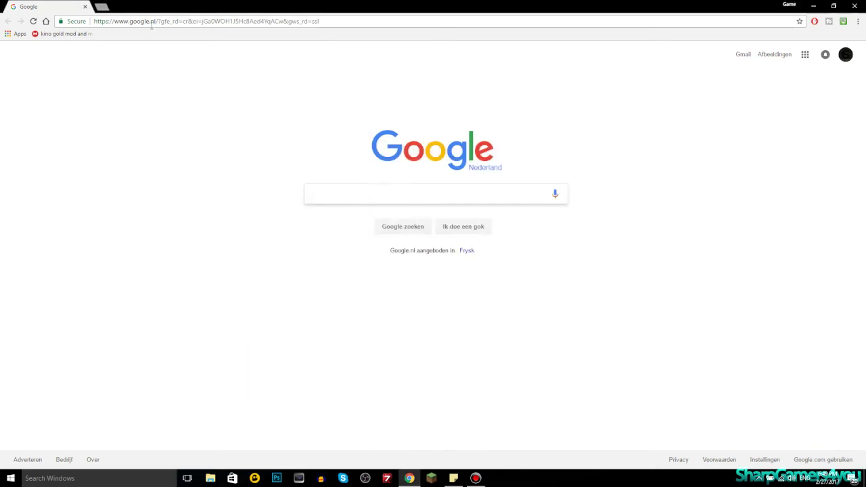
# - Go to zombiemodding.com in Chrome and look over its home page
pyautogui.click(153, 22)
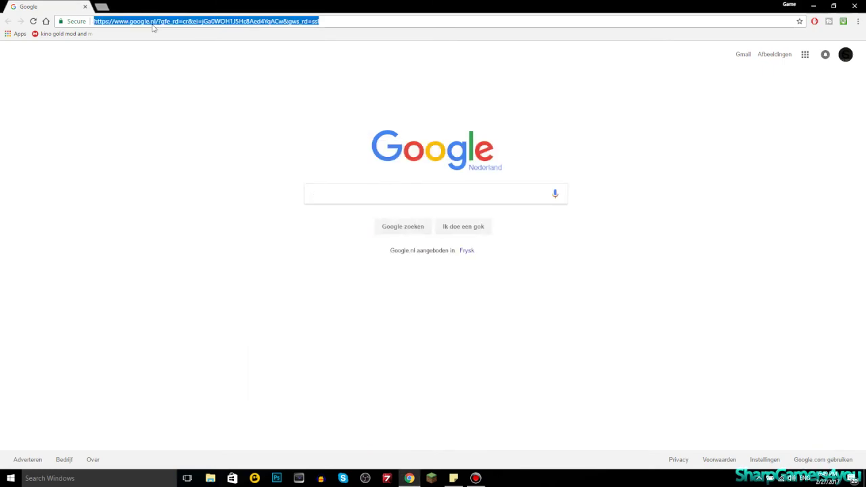
pyautogui.write('zombiemodding.com')
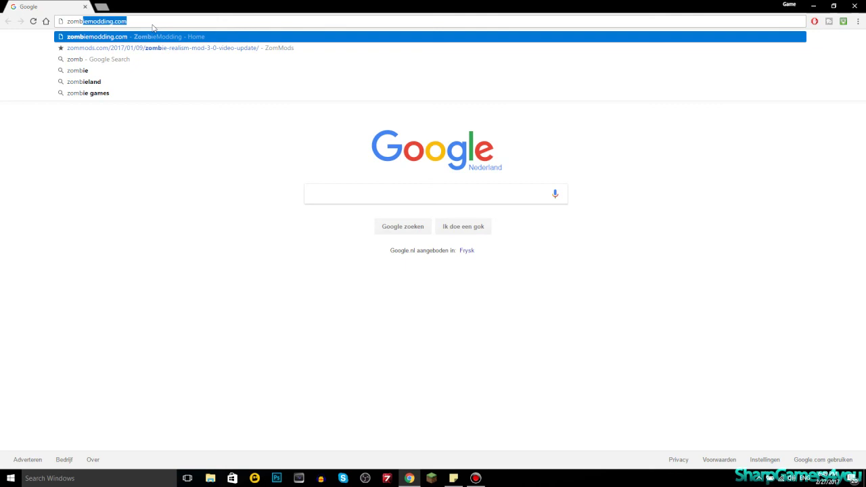
pyautogui.press('Return')
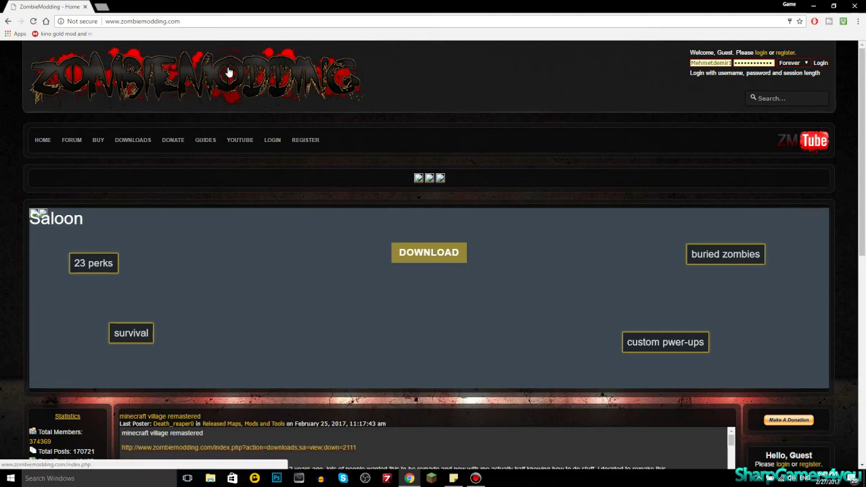
pyautogui.scroll(-2, 483, 92)
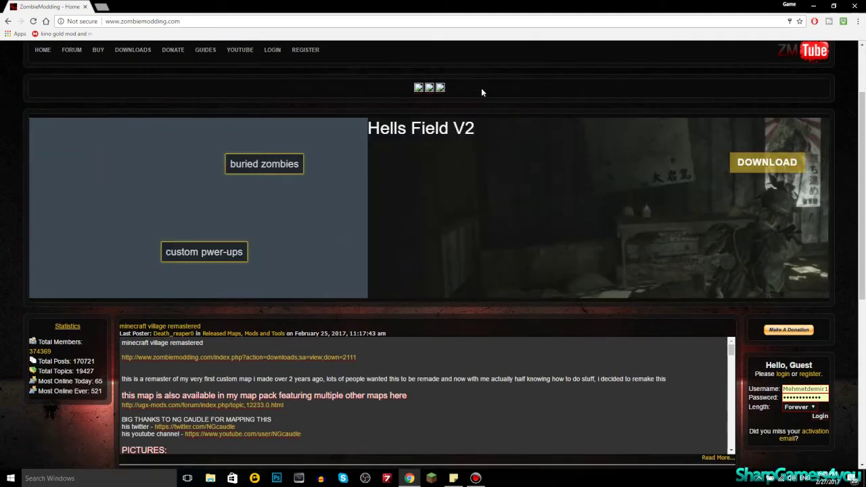
# - Look through the home page and its featured custom maps one by one, from Saloon to Octagonal Ascension
pyautogui.scroll(-7, 481, 88)
pyautogui.scroll(8, 481, 88)
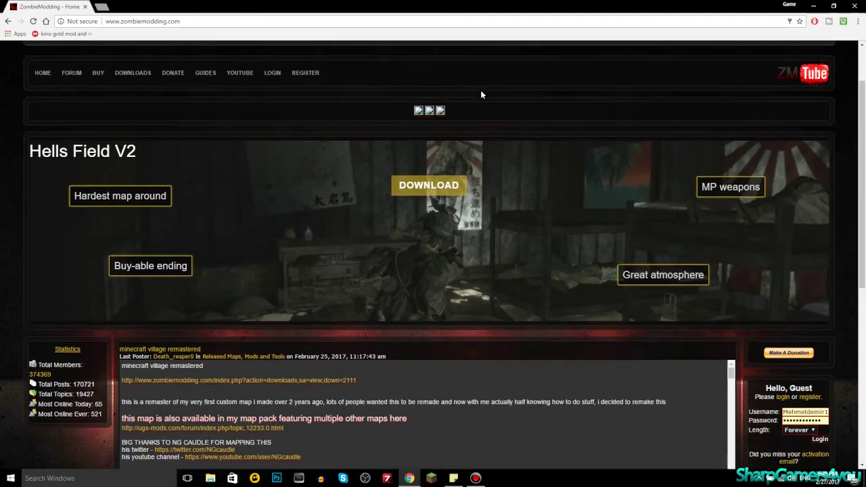
pyautogui.scroll(-5, 351, 119)
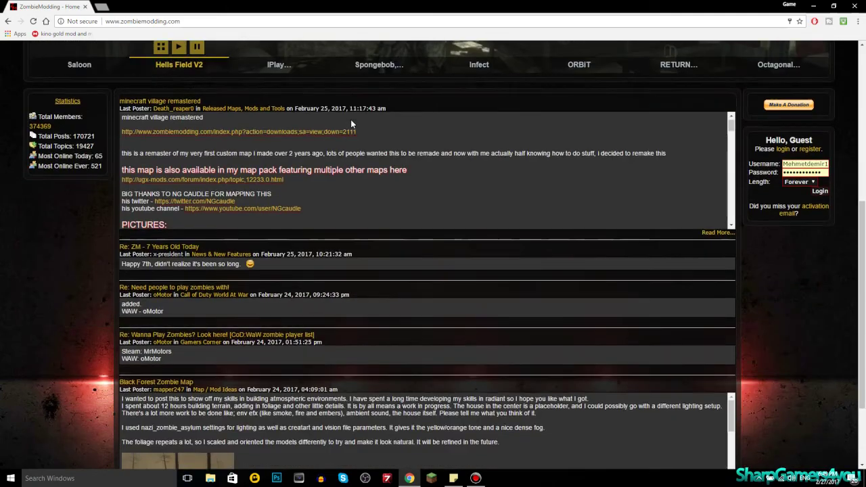
pyautogui.scroll(4, 253, 175)
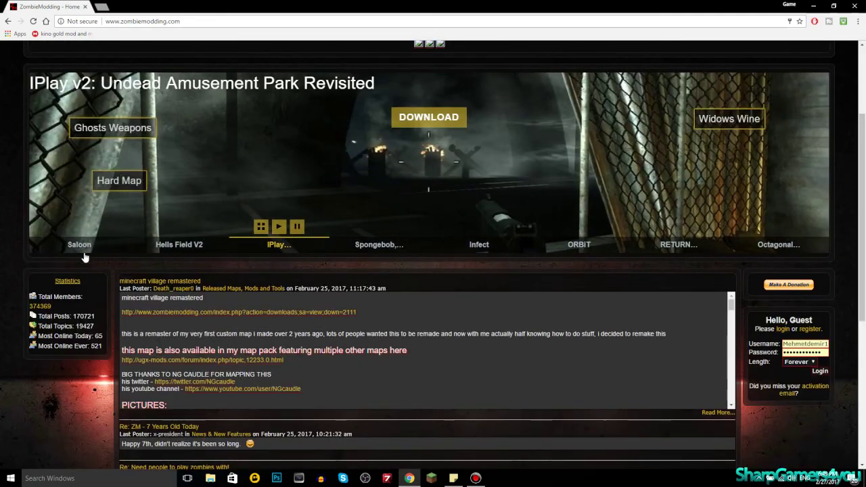
pyautogui.click(81, 247)
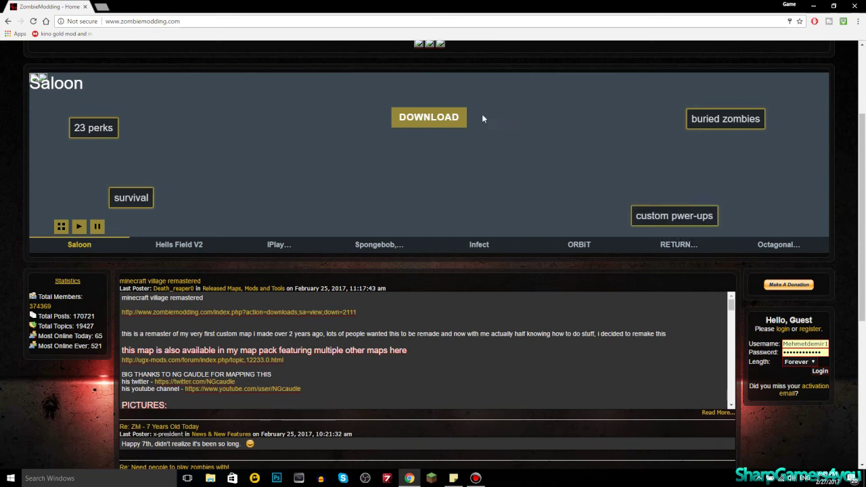
pyautogui.click(186, 244)
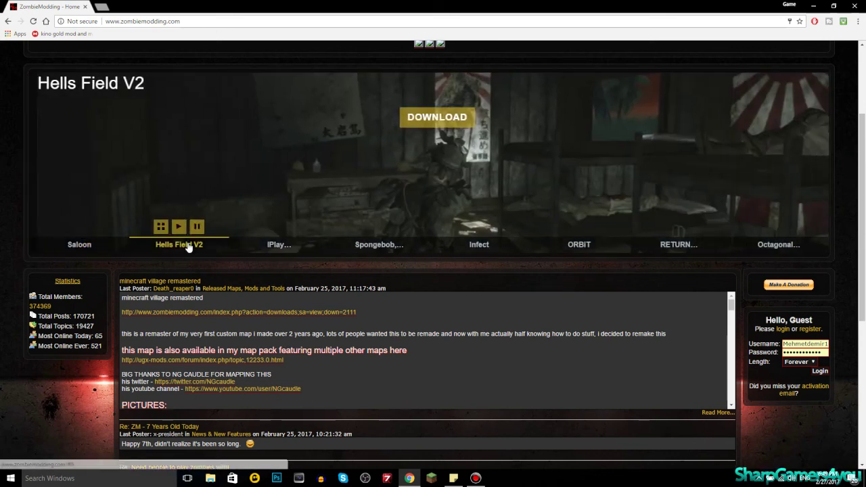
pyautogui.click(271, 247)
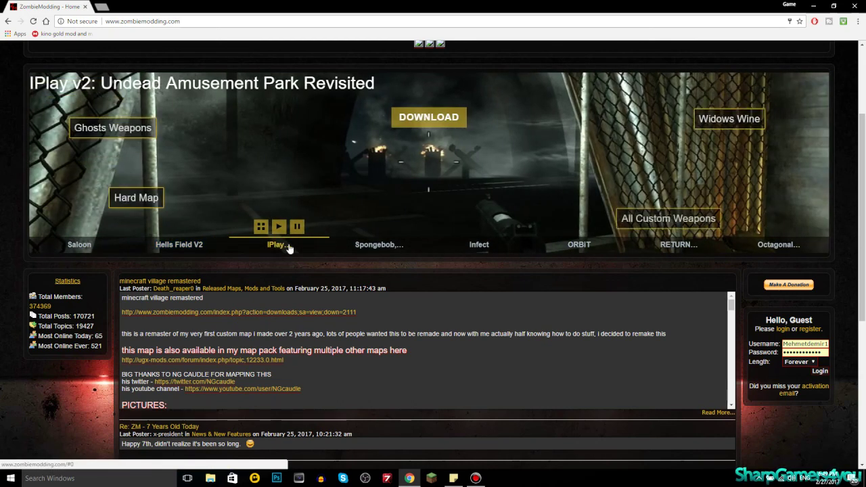
pyautogui.click(357, 248)
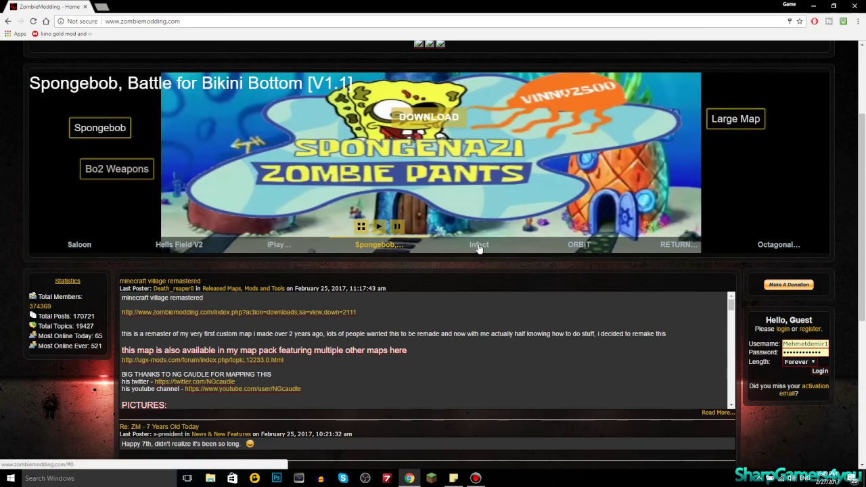
pyautogui.click(479, 246)
pyautogui.click(579, 246)
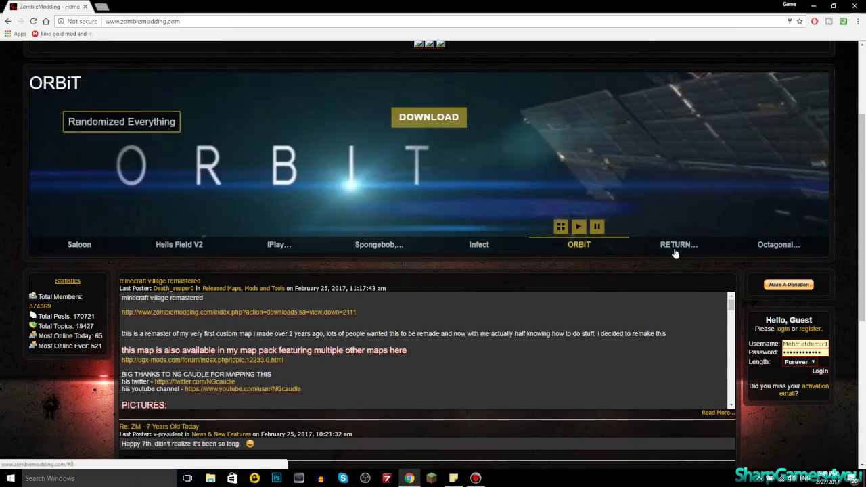
pyautogui.click(675, 252)
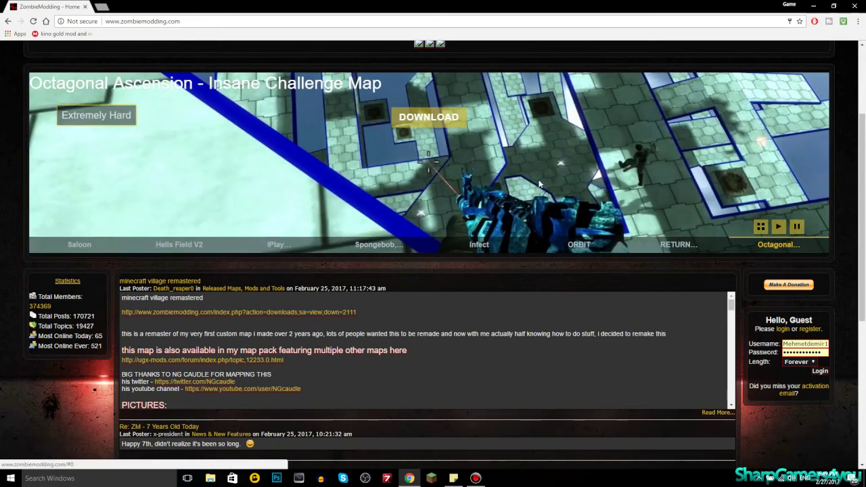
# - Open the Maps / Custom Content downloads page and look over its game categories
pyautogui.scroll(1, 540, 183)
pyautogui.moveTo(129, 96)
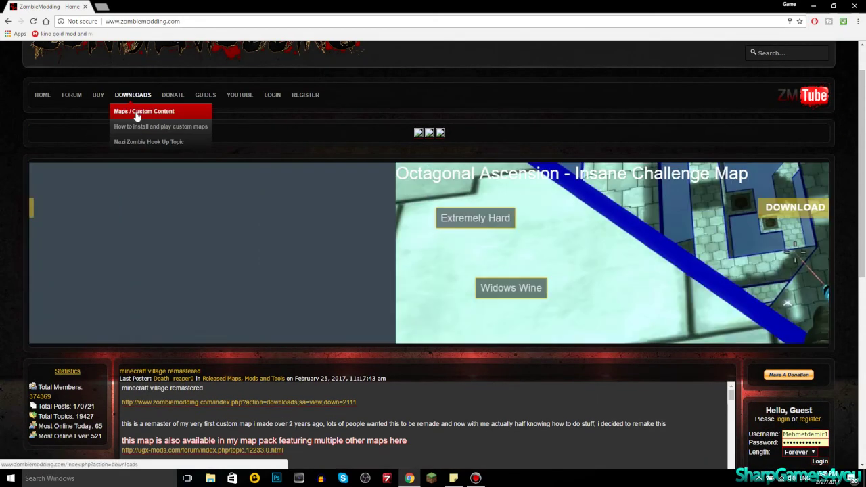
pyautogui.click(139, 112)
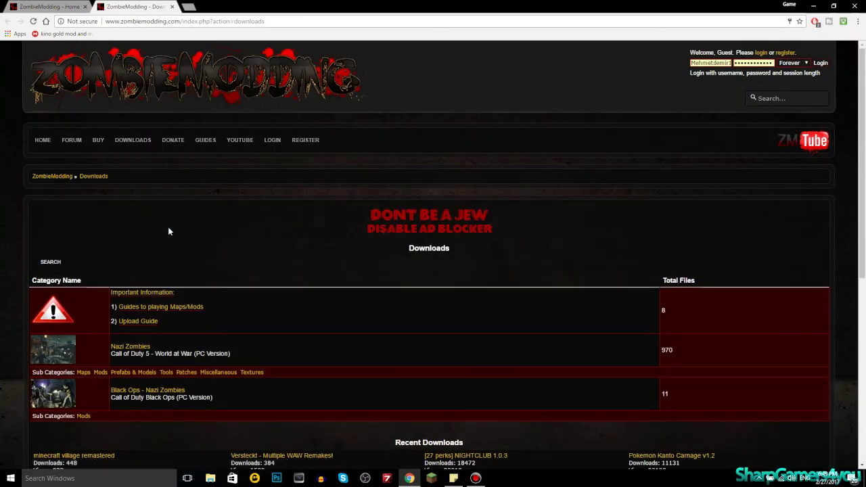
pyautogui.scroll(-1, 179, 241)
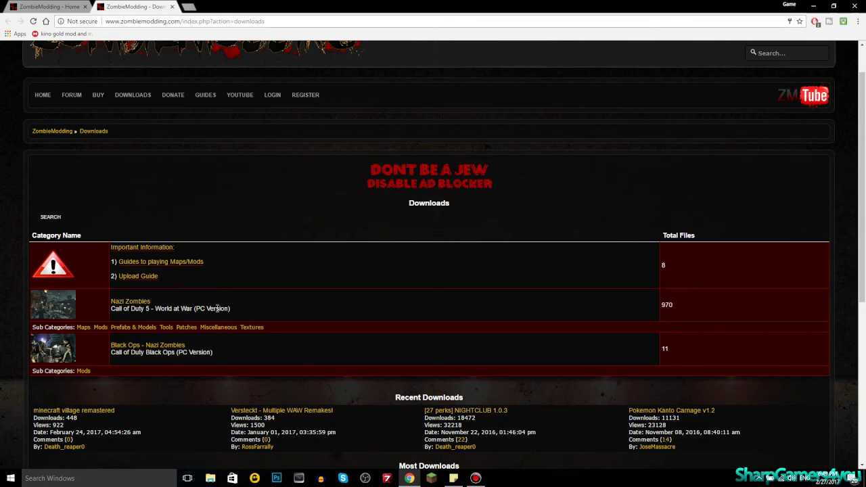
pyautogui.scroll(-1, 150, 333)
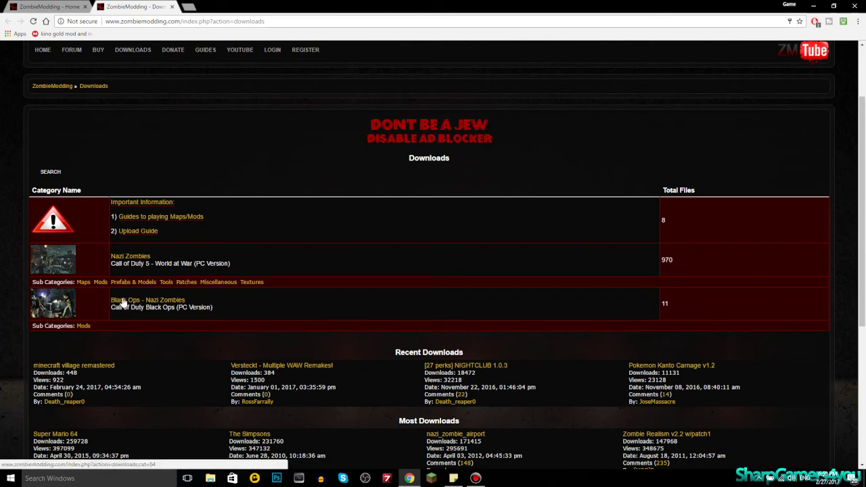
# - View the mods listed under Black Ops - Nazi Zombies, and close that downloads page
pyautogui.click(139, 304)
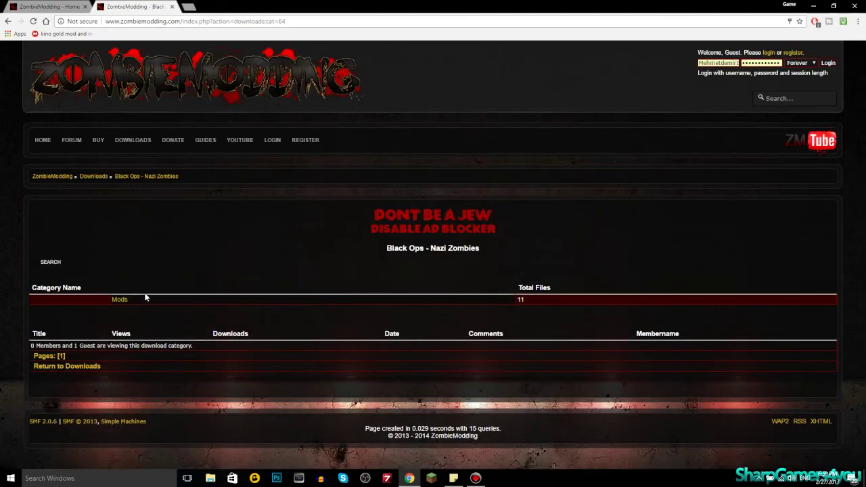
pyautogui.click(120, 301)
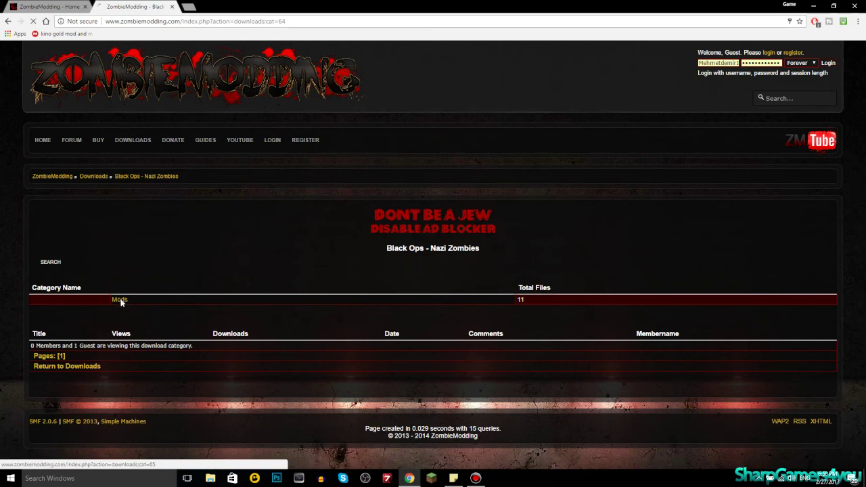
pyautogui.scroll(-1, 139, 298)
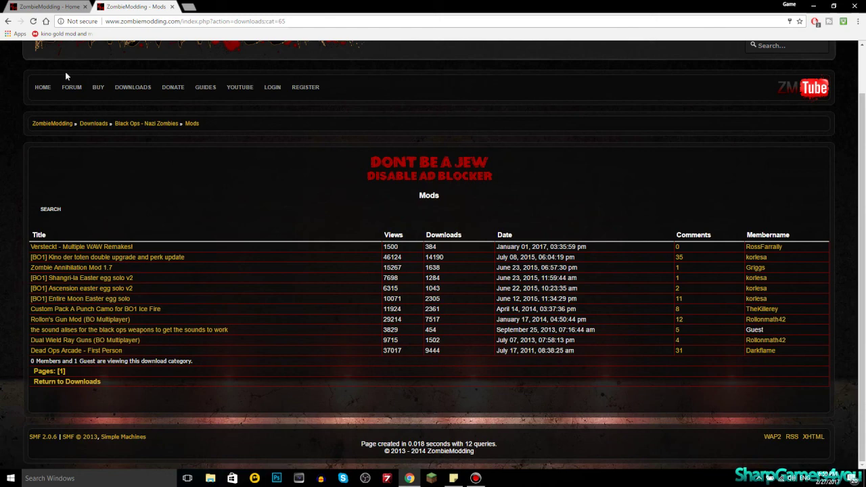
pyautogui.click(172, 6)
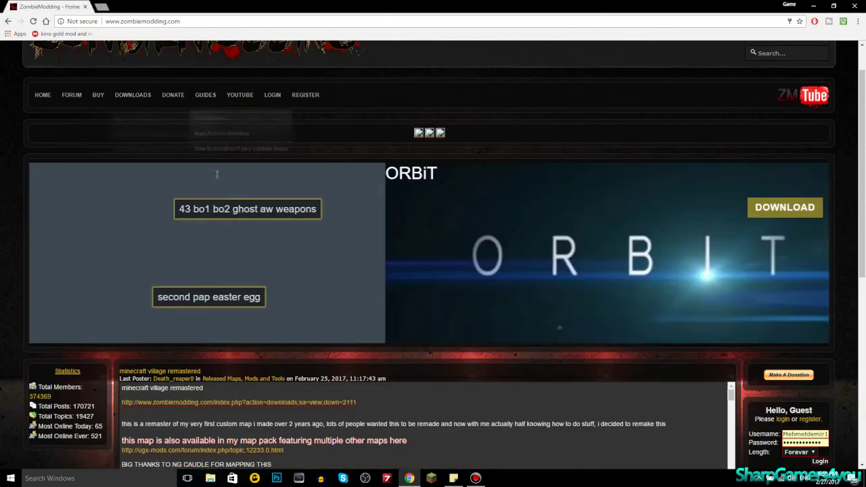
# - Reopen the Maps / Custom Content downloads and examine the categories under Nazi Zombies for Call of Duty 5 - World at War
pyautogui.moveTo(132, 95)
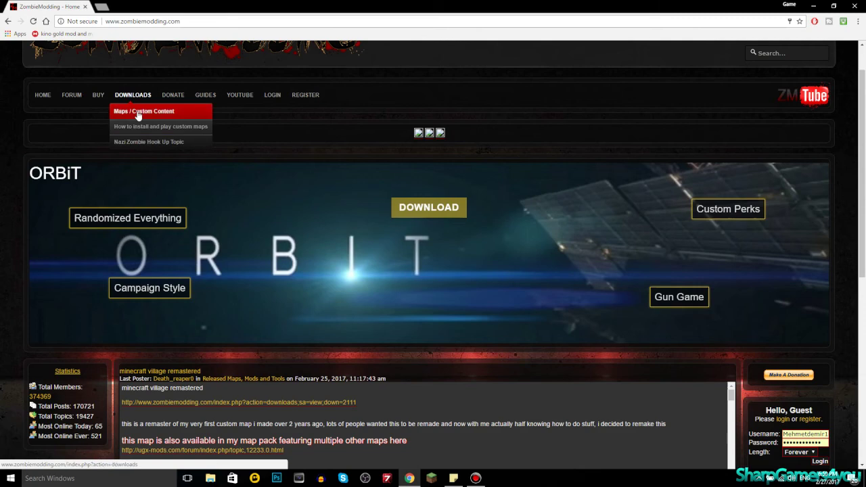
pyautogui.click(138, 113)
pyautogui.scroll(-2, 169, 243)
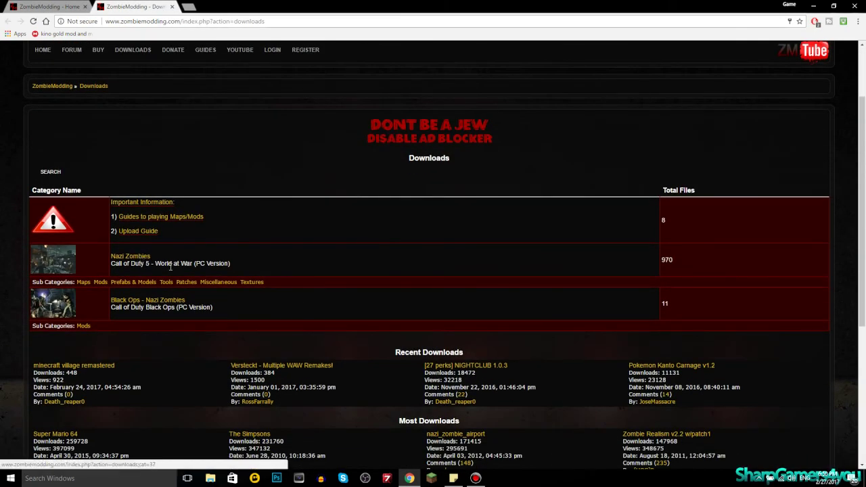
pyautogui.click(128, 263)
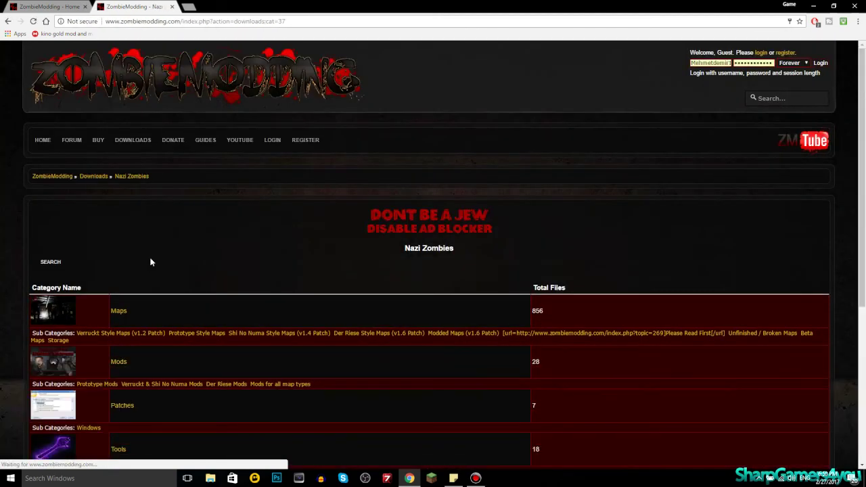
pyautogui.scroll(-1, 158, 251)
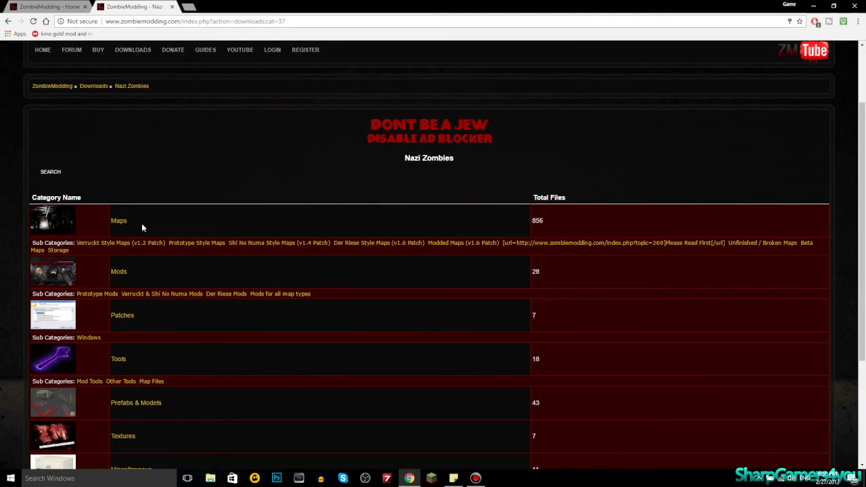
pyautogui.scroll(-2, 149, 246)
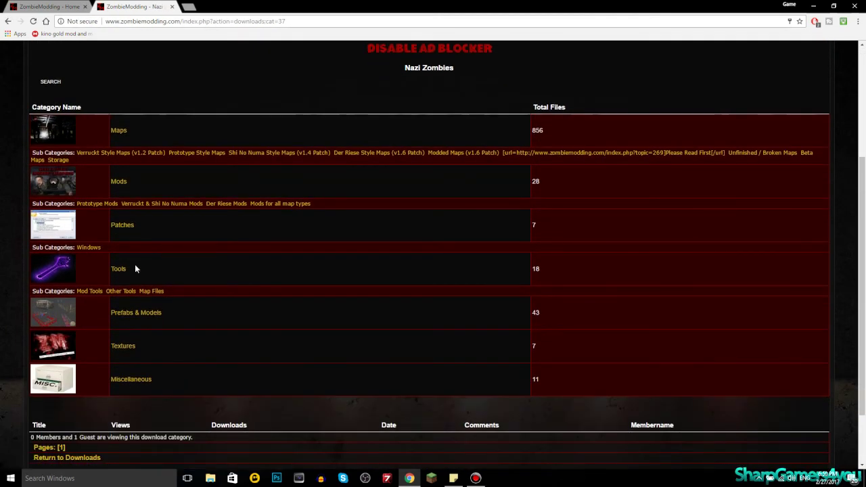
pyautogui.scroll(-1, 149, 267)
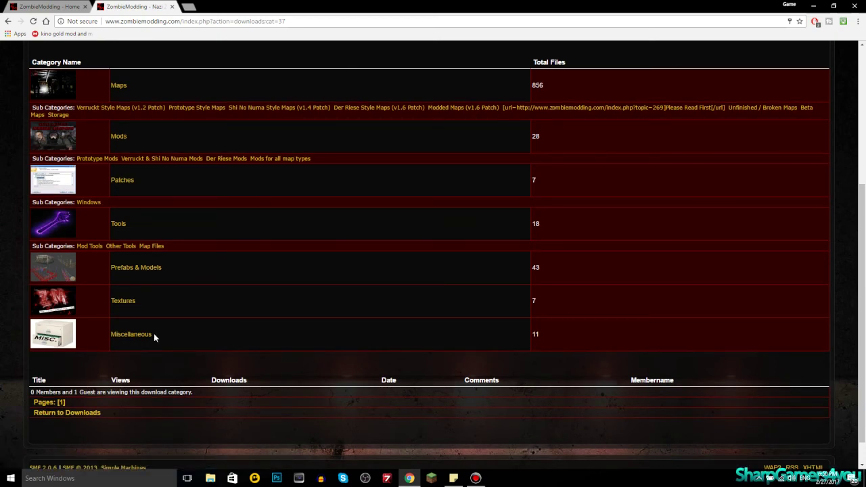
pyautogui.scroll(-1, 153, 333)
pyautogui.scroll(1, 155, 332)
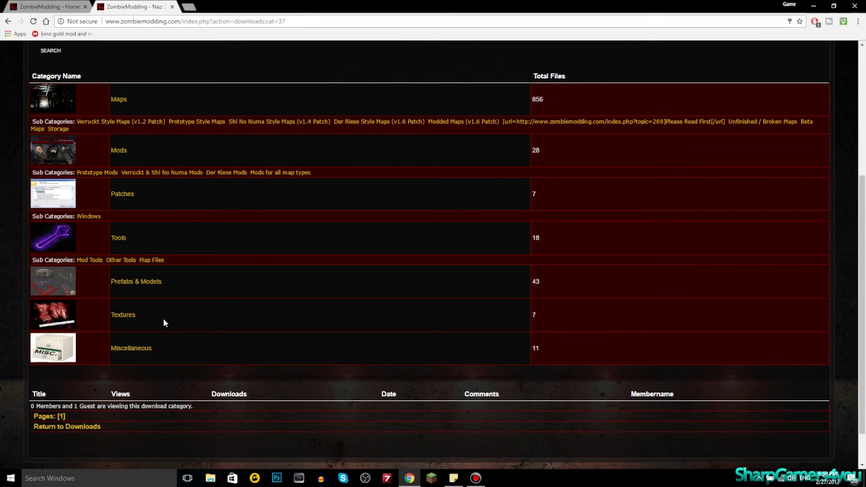
pyautogui.scroll(1, 163, 322)
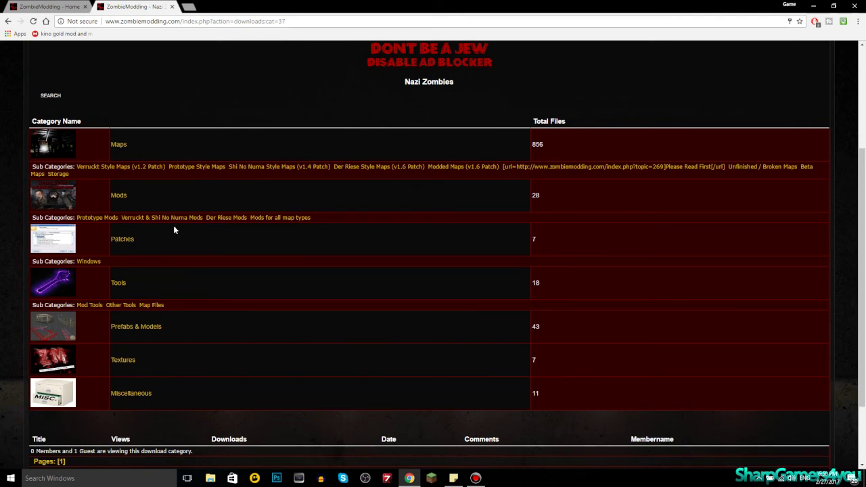
# - Open the Windows list under Patches and examine the available CoD:WaW patches and their dates
pyautogui.click(126, 241)
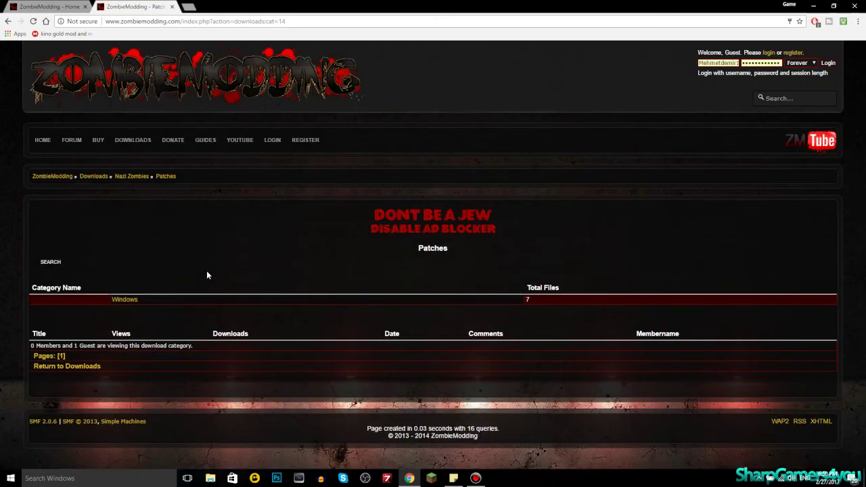
pyautogui.click(131, 300)
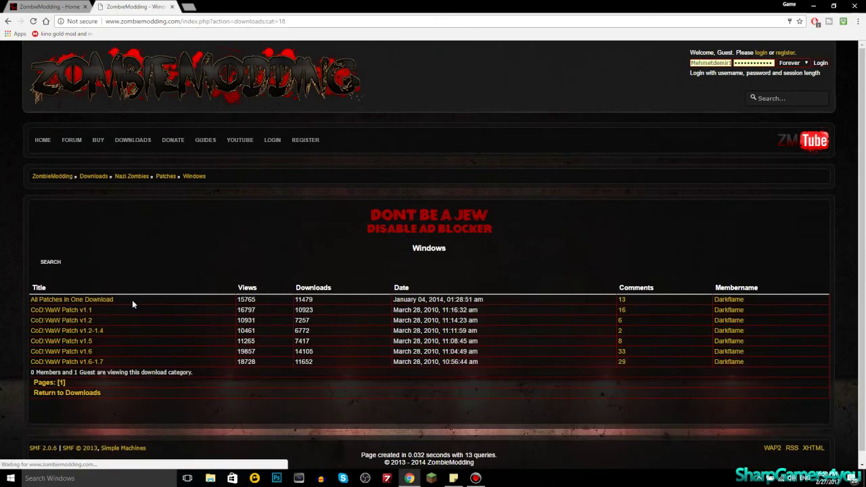
pyautogui.scroll(-1, 164, 296)
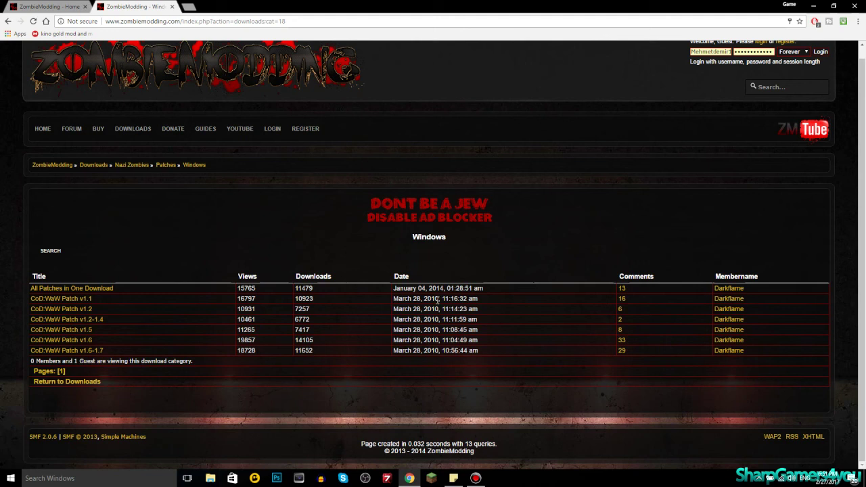
pyautogui.moveTo(438, 300); pyautogui.dragTo(427, 340)
pyautogui.click(428, 321)
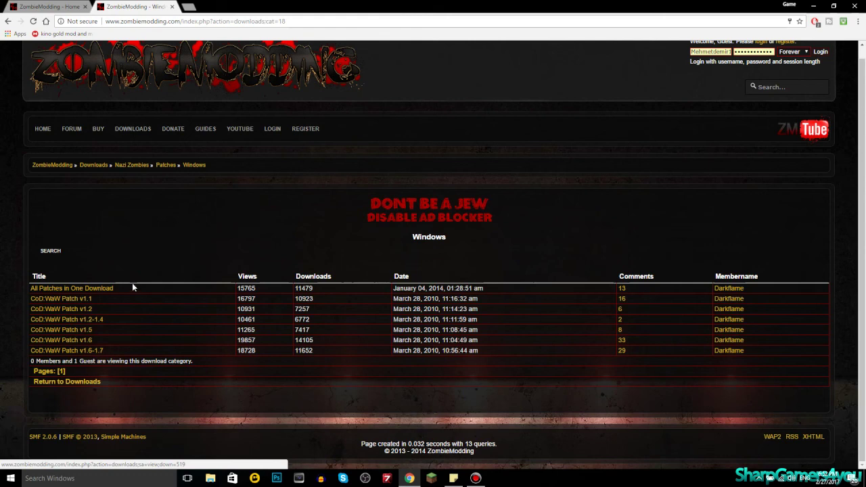
pyautogui.scroll(1, 126, 272)
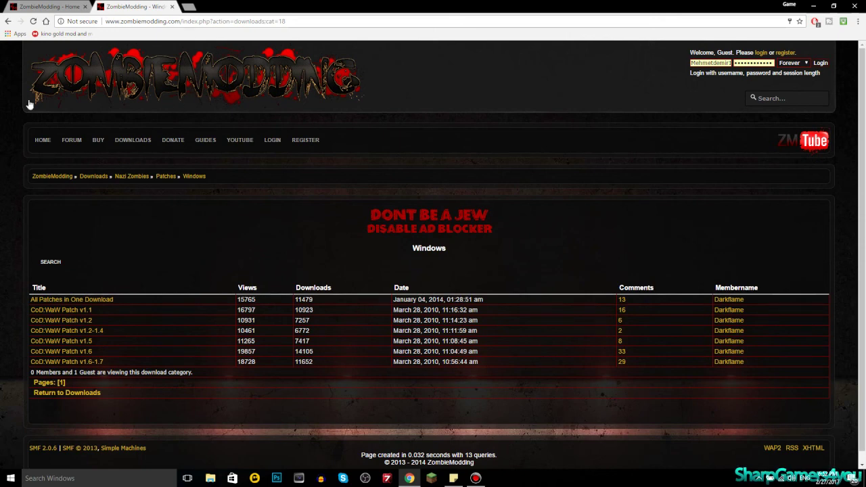
# - Return to the Nazi Zombies categories and open Mods for all map types under Mods
pyautogui.click(8, 21)
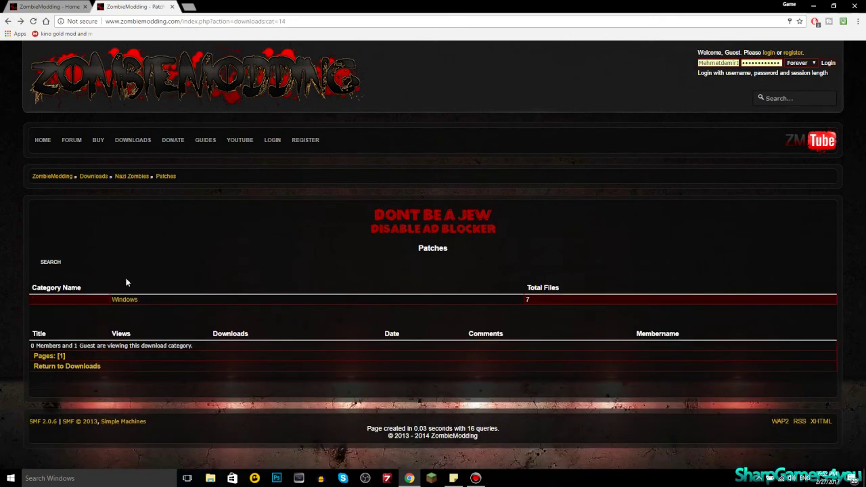
pyautogui.click(7, 21)
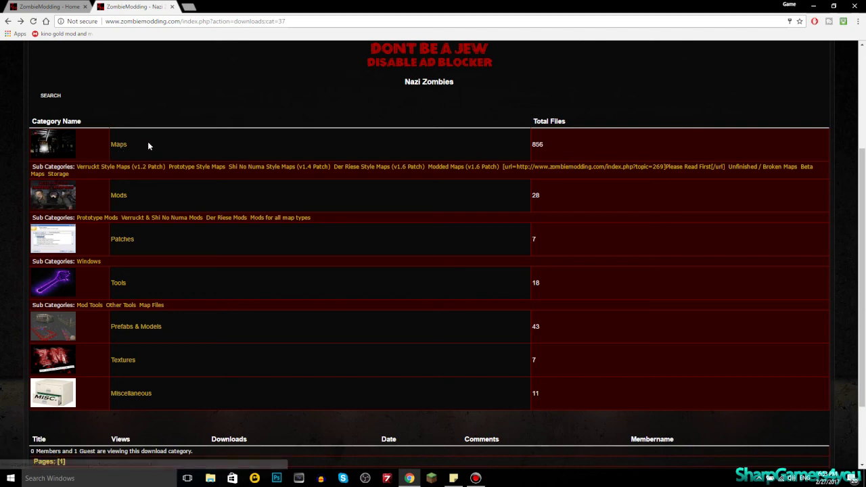
pyautogui.click(118, 196)
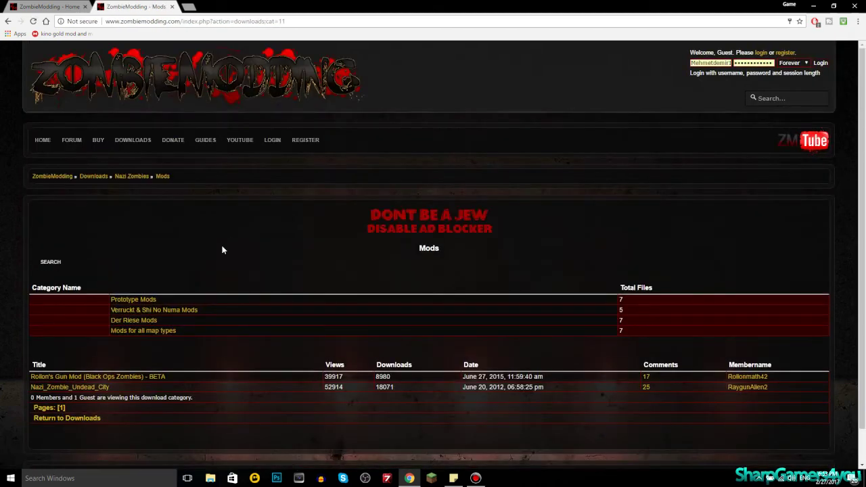
pyautogui.scroll(-1, 238, 285)
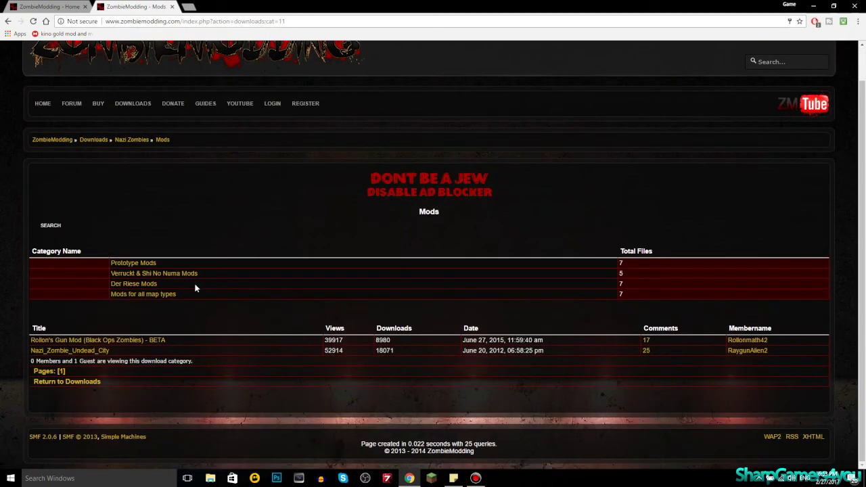
pyautogui.click(150, 295)
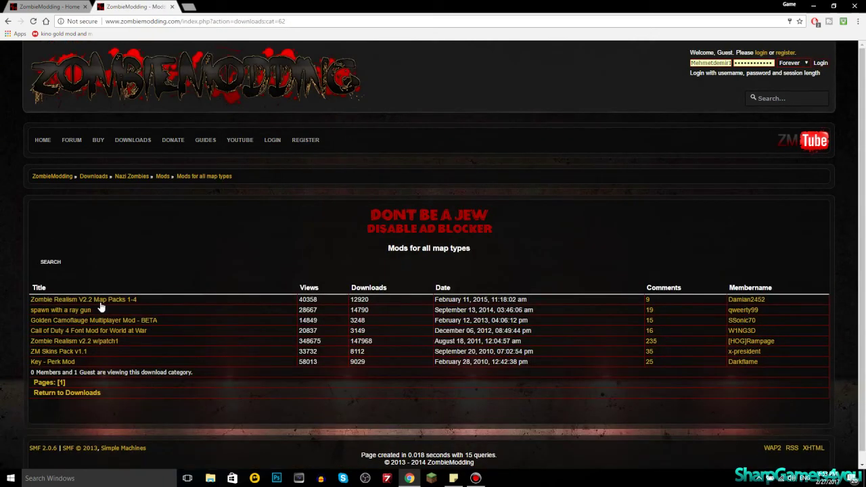
# - Examine the titles and dates in the Mods for all map types list, and return to the Mods categories
pyautogui.scroll(-1, 99, 304)
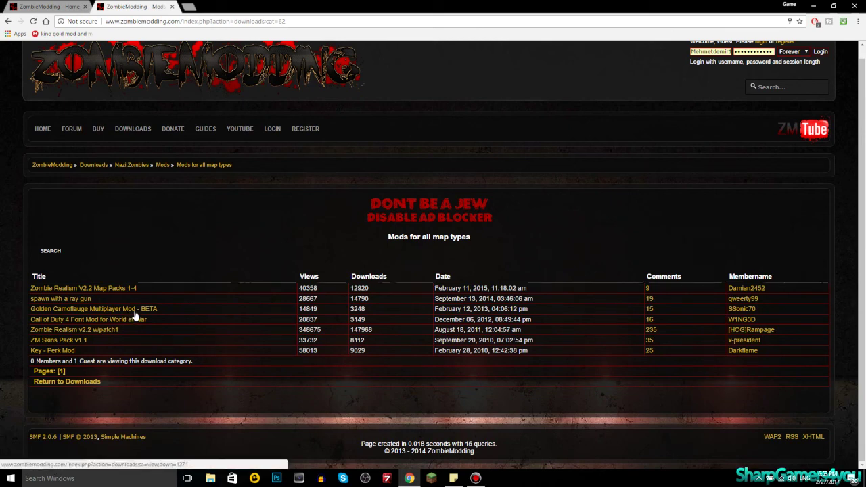
pyautogui.doubleClick(482, 309)
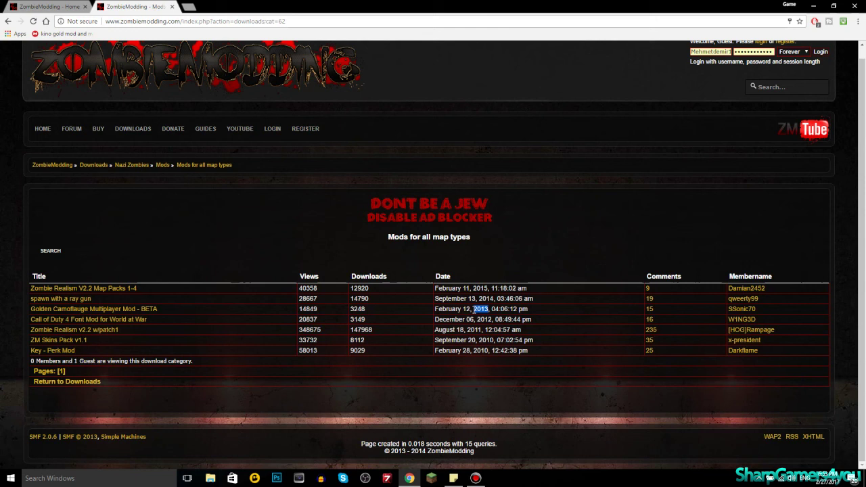
pyautogui.click(402, 310)
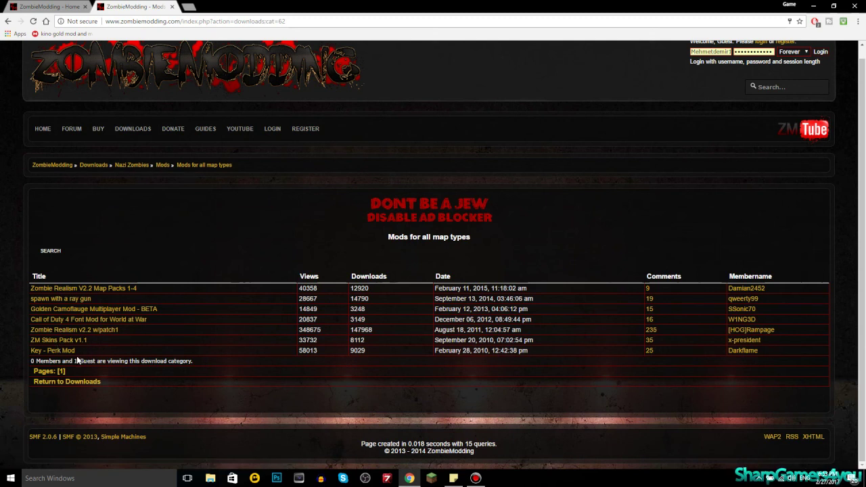
pyautogui.click(7, 21)
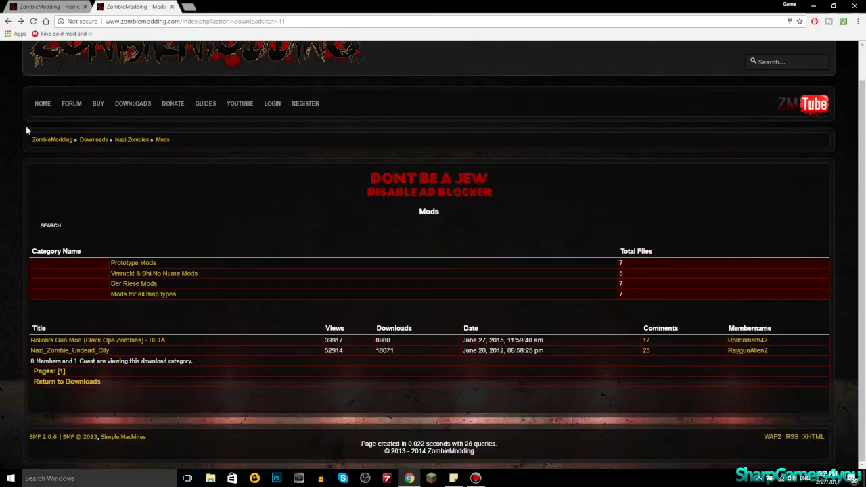
# - View the Prototype Mods and Der Riese Mods lists, and go back to the Nazi Zombies categories
pyautogui.click(133, 263)
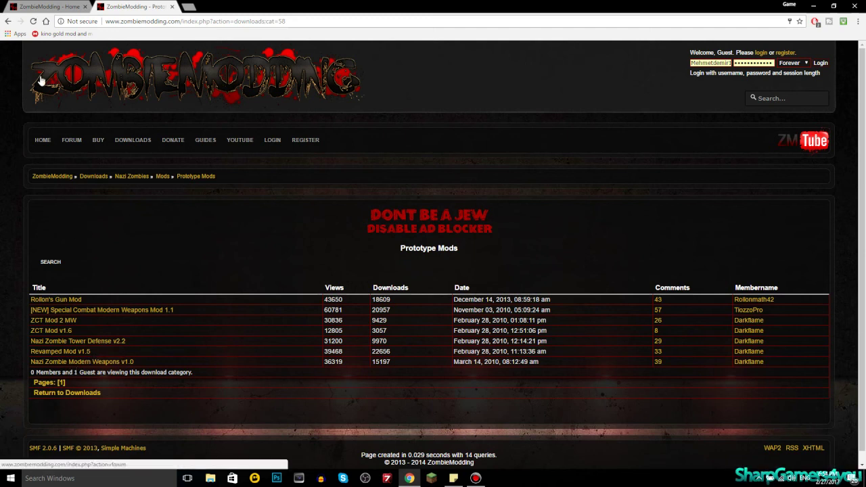
pyautogui.click(7, 21)
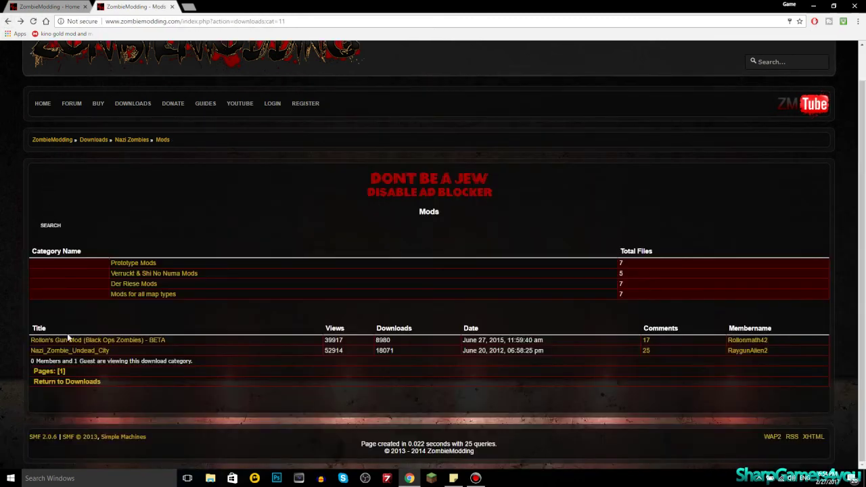
pyautogui.click(130, 285)
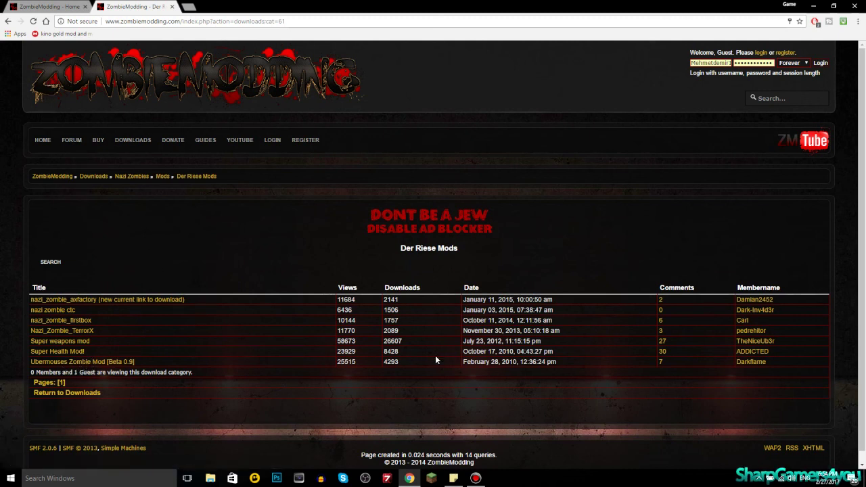
pyautogui.moveTo(518, 362); pyautogui.dragTo(501, 364)
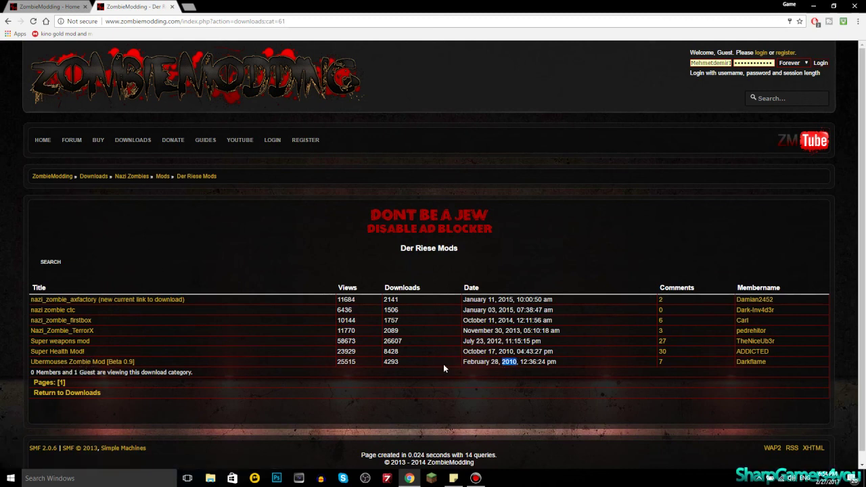
pyautogui.click(8, 21)
pyautogui.click(8, 21)
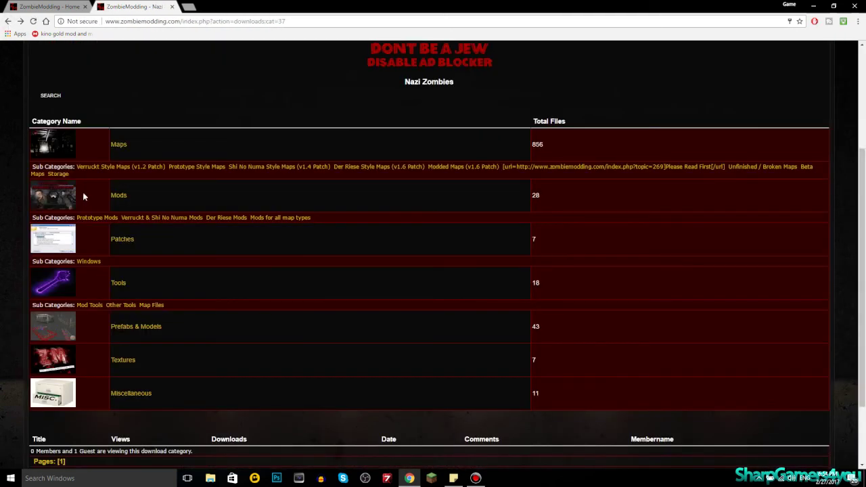
# - Open the Maps category and examine the map styles, their required patches and their difficulty descriptions
pyautogui.click(118, 145)
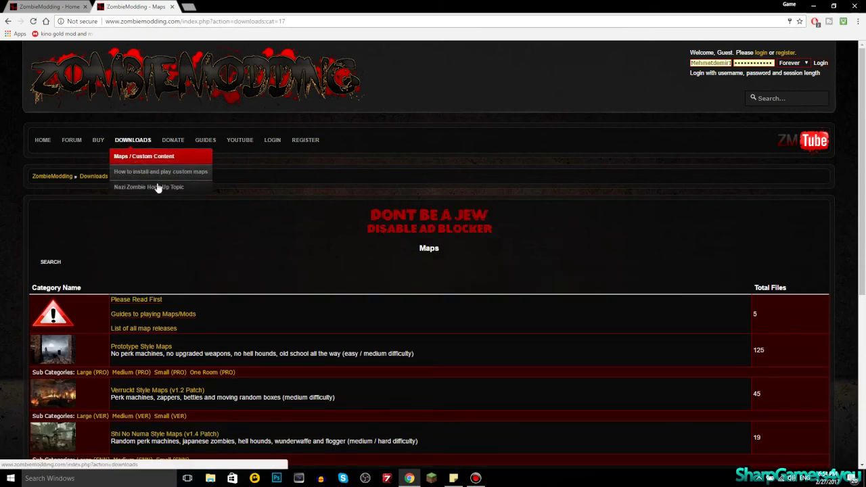
pyautogui.scroll(-2, 208, 233)
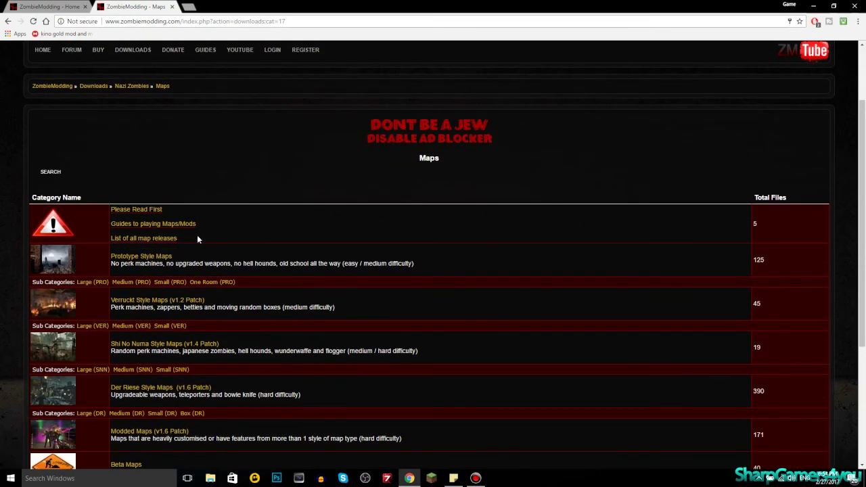
pyautogui.scroll(-2, 198, 236)
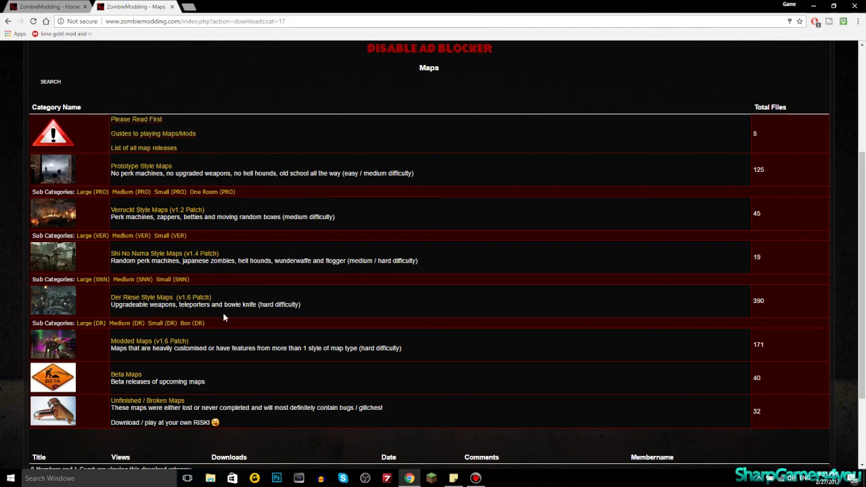
pyautogui.scroll(-1, 265, 313)
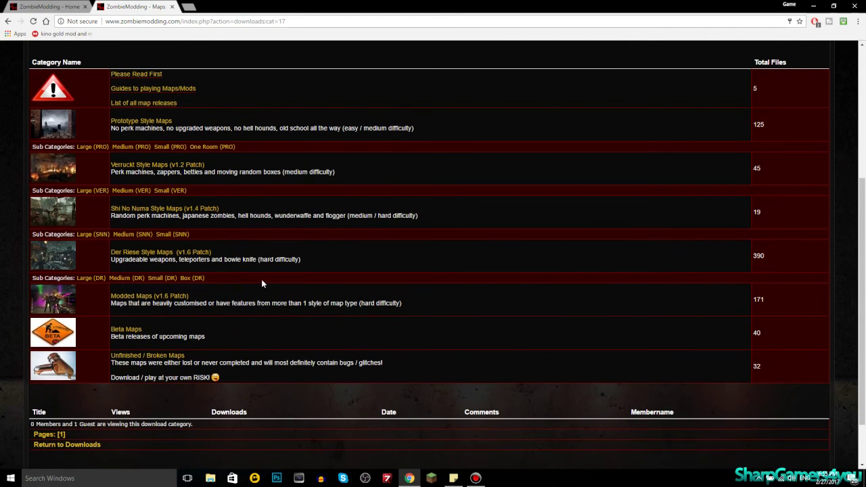
pyautogui.scroll(-1, 258, 218)
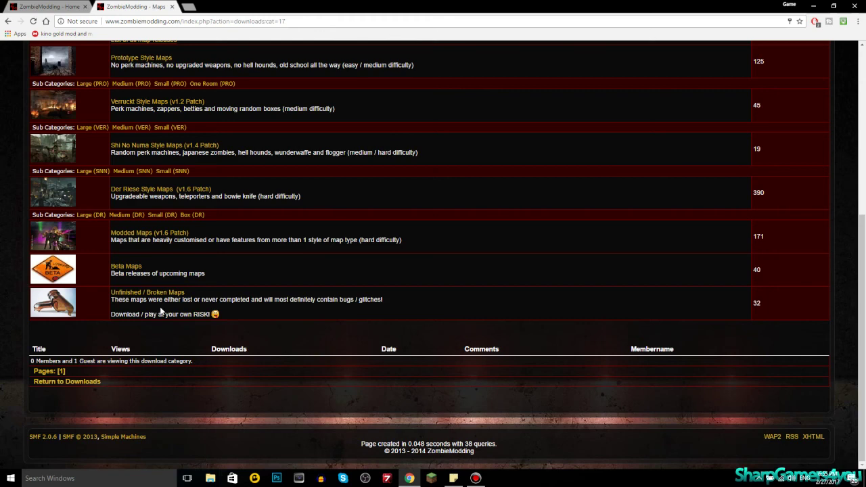
pyautogui.scroll(2, 161, 311)
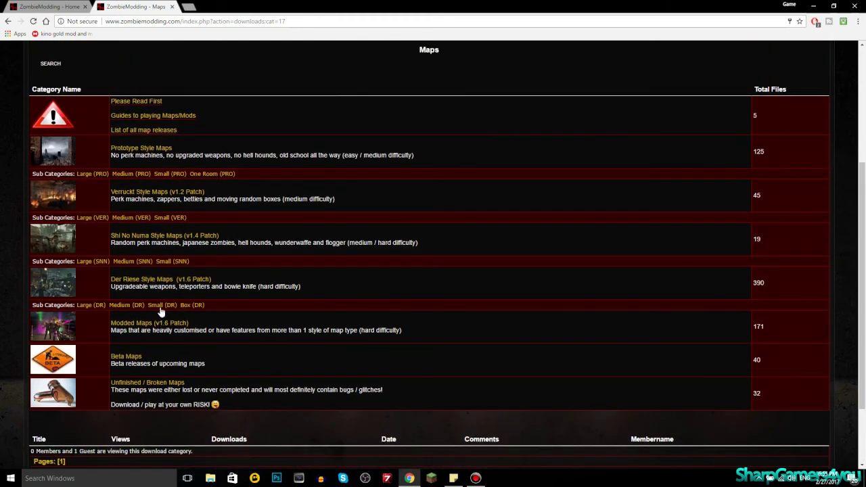
# - Open Modded Maps (v1.6 Patch) and examine the maps on its first page
pyautogui.click(126, 326)
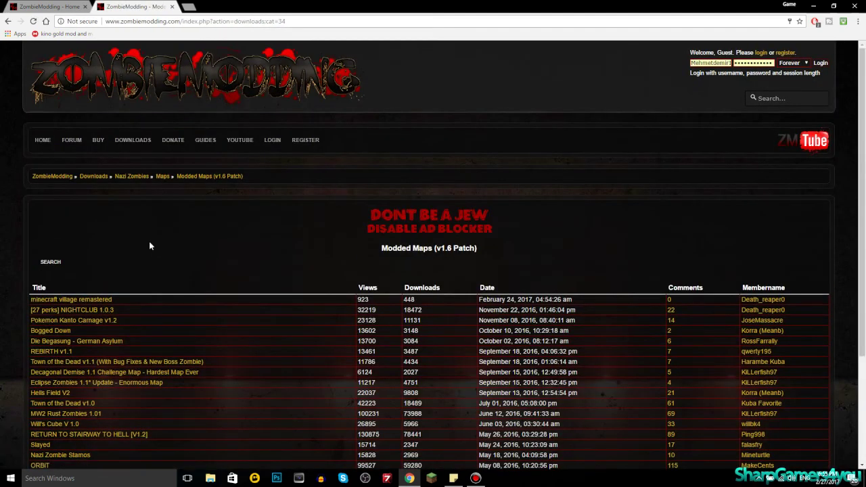
pyautogui.scroll(-3, 147, 237)
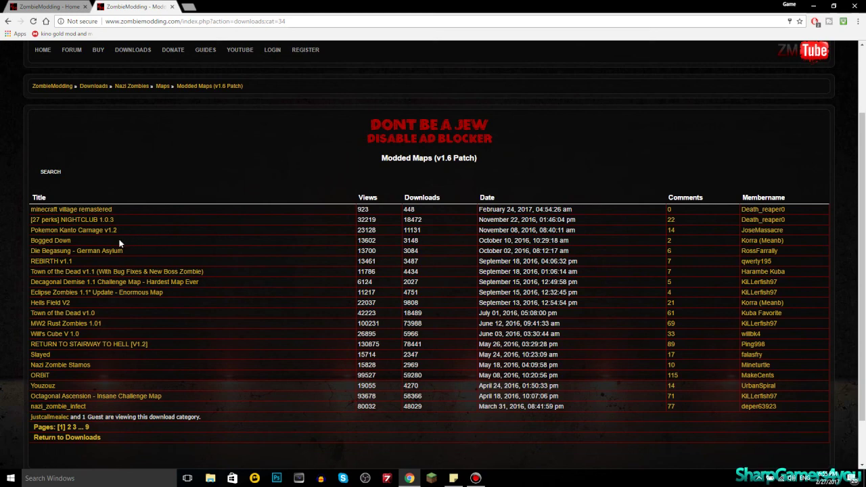
pyautogui.scroll(-1, 103, 290)
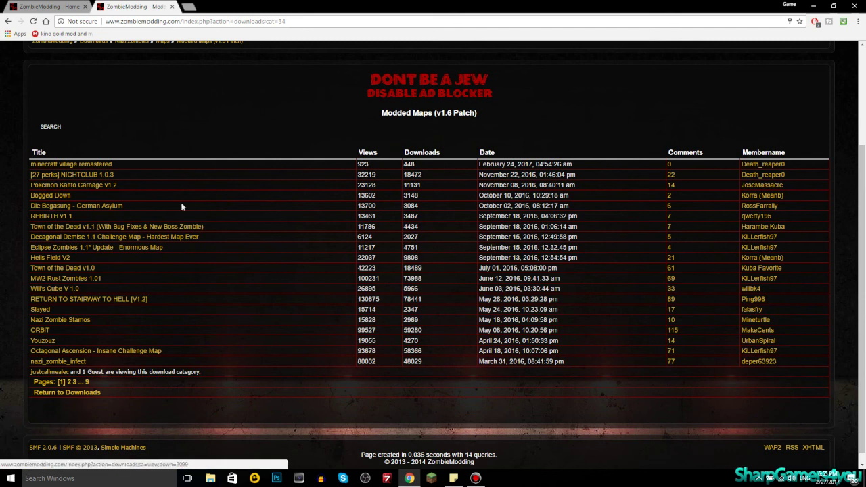
# - Browse the maps on pages 2 and 3 of the Modded Maps (v1.6 Patch) list
pyautogui.click(69, 383)
pyautogui.scroll(-1, 90, 231)
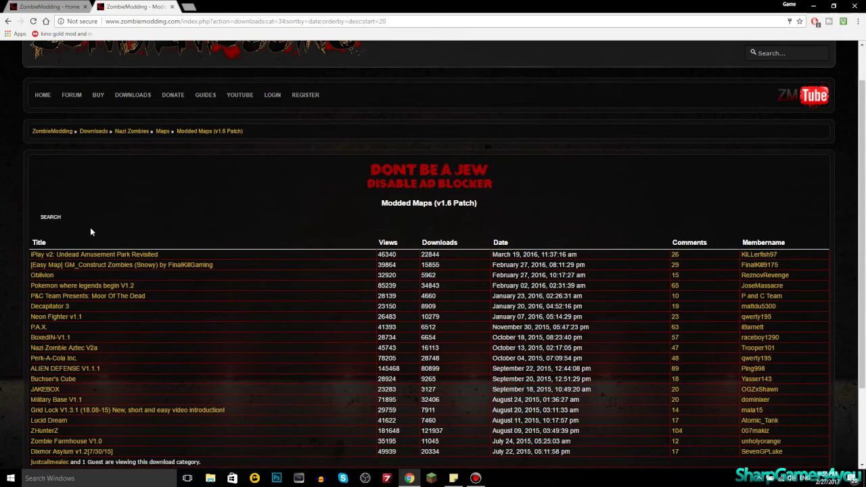
pyautogui.scroll(-2, 92, 235)
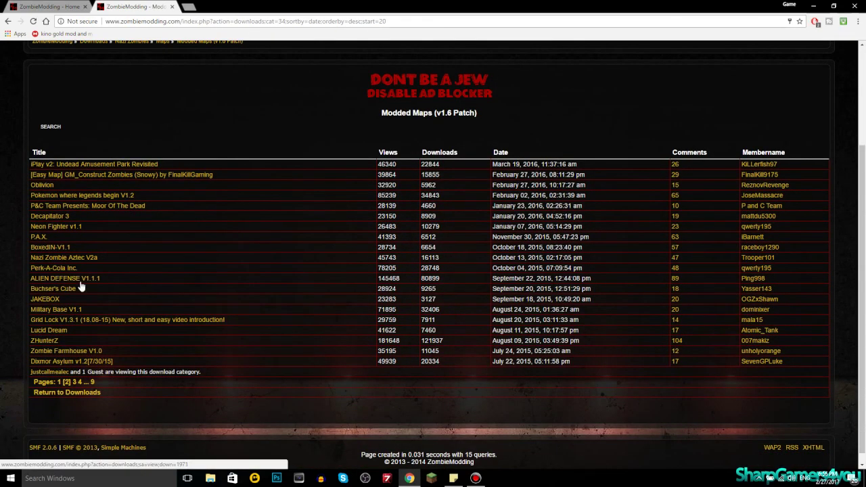
pyautogui.scroll(-1, 90, 288)
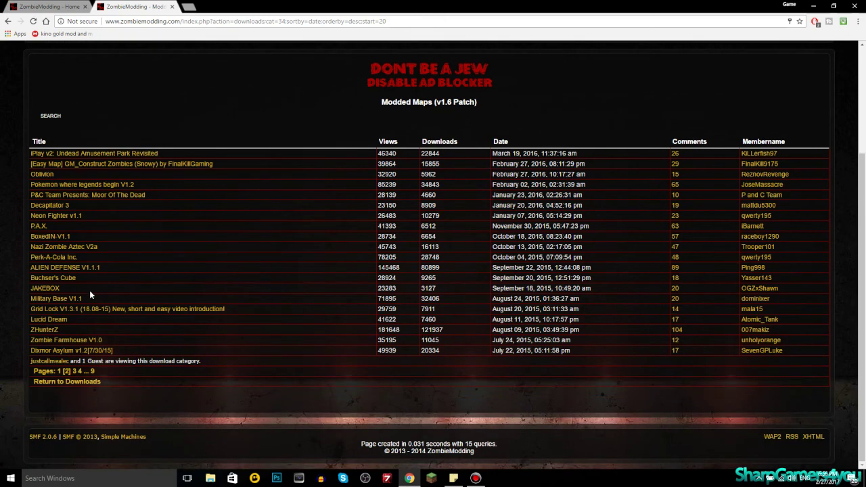
pyautogui.click(74, 373)
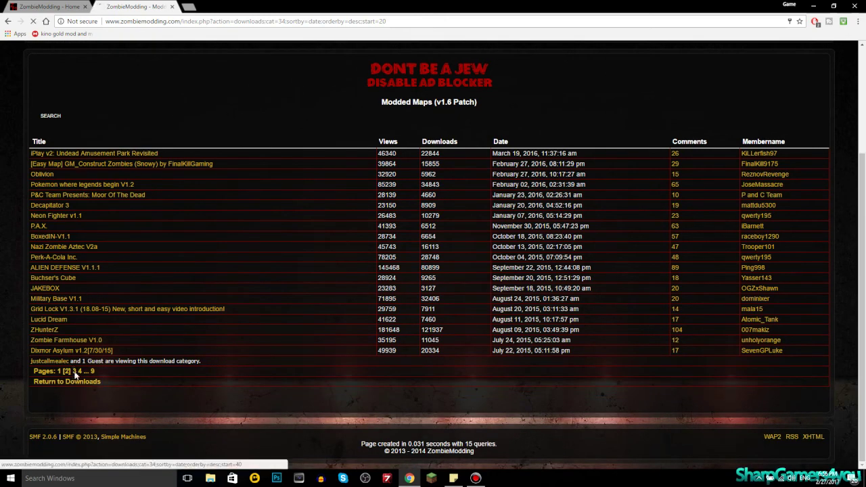
pyautogui.scroll(-3, 110, 255)
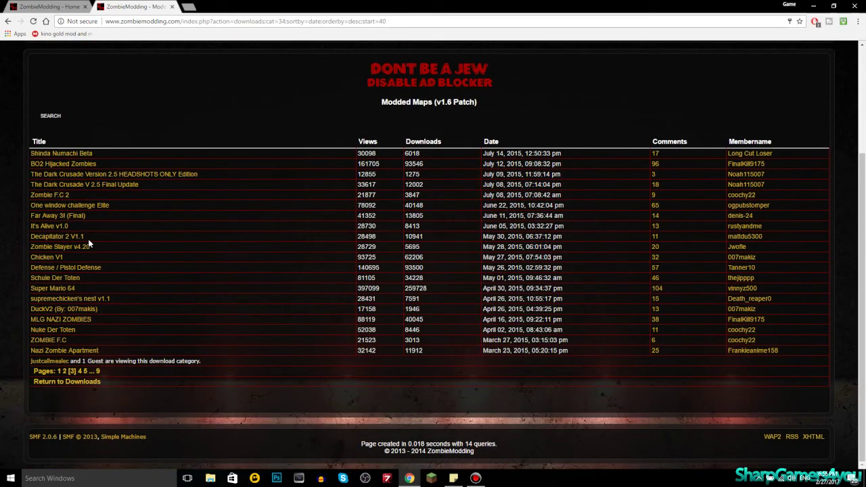
# - Open the Shinda Numachi Beta map page and examine its description, features, credits and screenshots
pyautogui.click(71, 155)
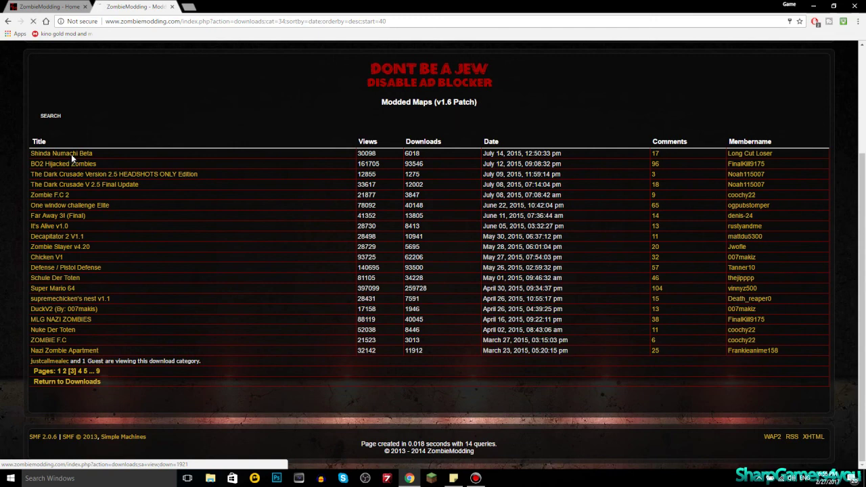
pyautogui.scroll(-5, 263, 269)
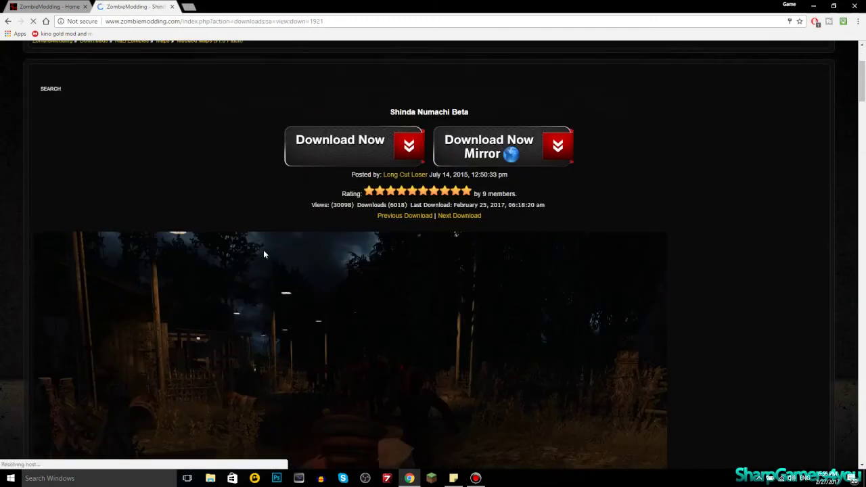
pyautogui.scroll(-1, 331, 272)
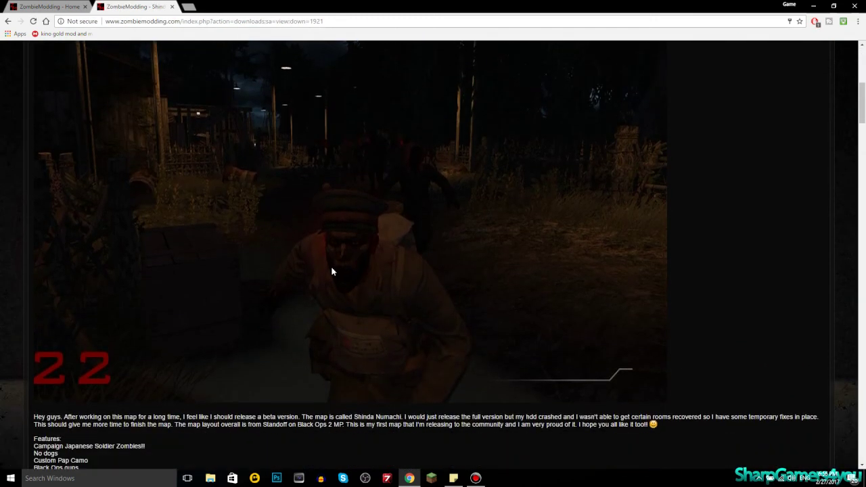
pyautogui.scroll(-3, 315, 255)
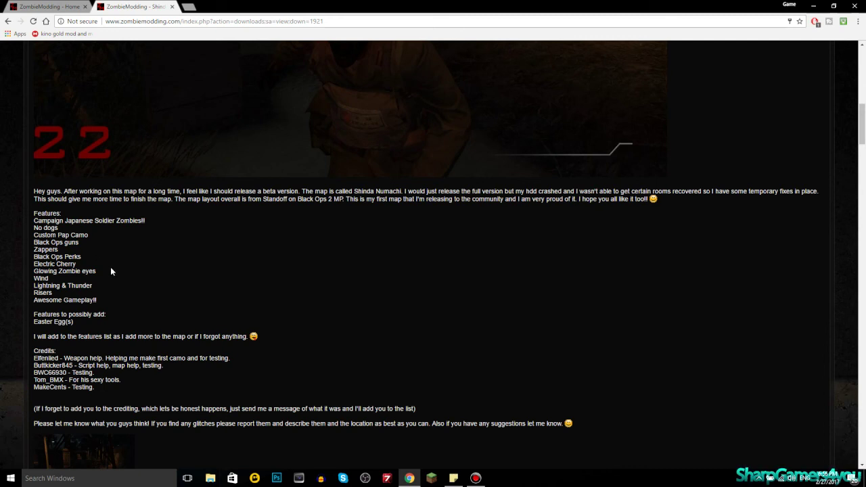
pyautogui.moveTo(76, 265); pyautogui.dragTo(39, 266)
pyautogui.click(42, 267)
pyautogui.scroll(-1, 104, 300)
pyautogui.scroll(-1, 49, 271)
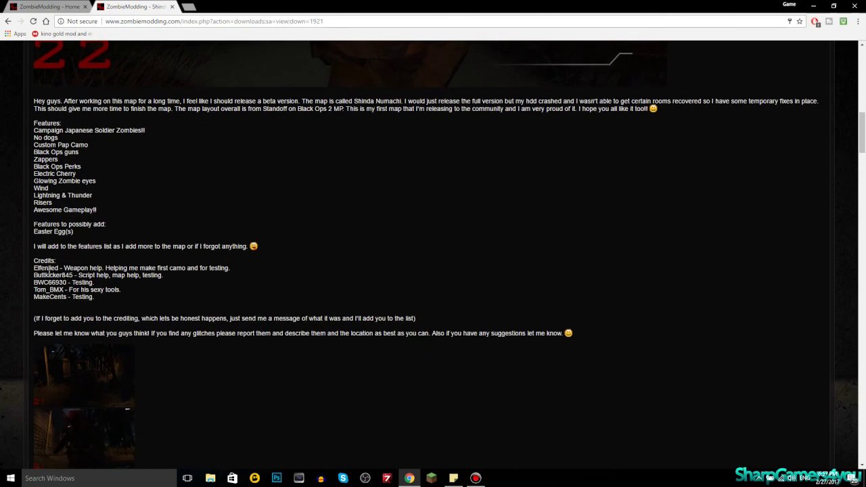
pyautogui.scroll(-7, 118, 247)
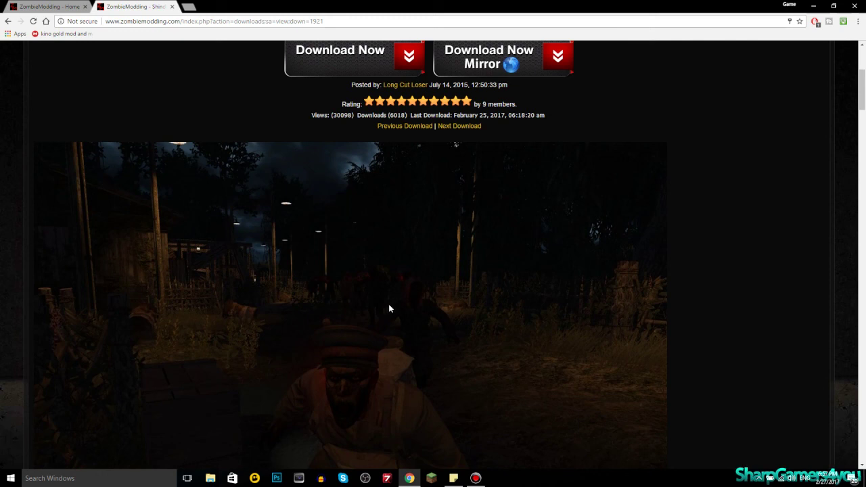
# - Download the Shinda Numachi Beta map installer from the main download link rather than the mirror
pyautogui.scroll(1, 389, 307)
pyautogui.scroll(1, 387, 306)
pyautogui.scroll(-2, 332, 244)
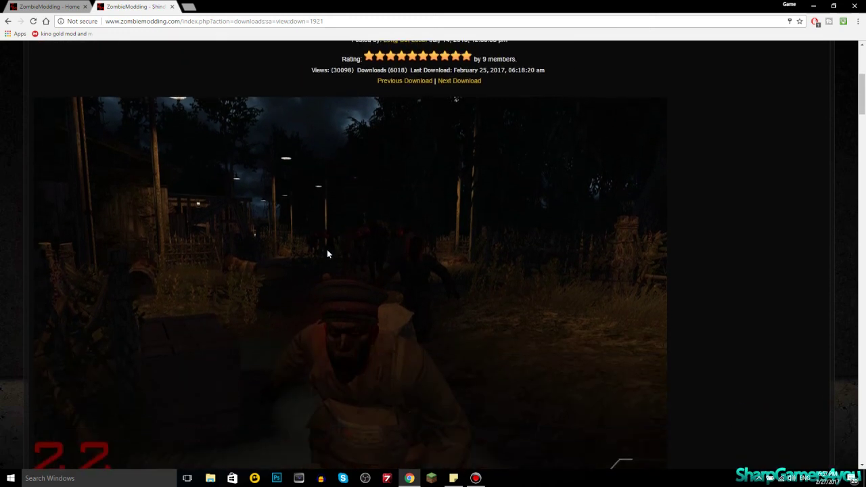
pyautogui.scroll(2, 404, 294)
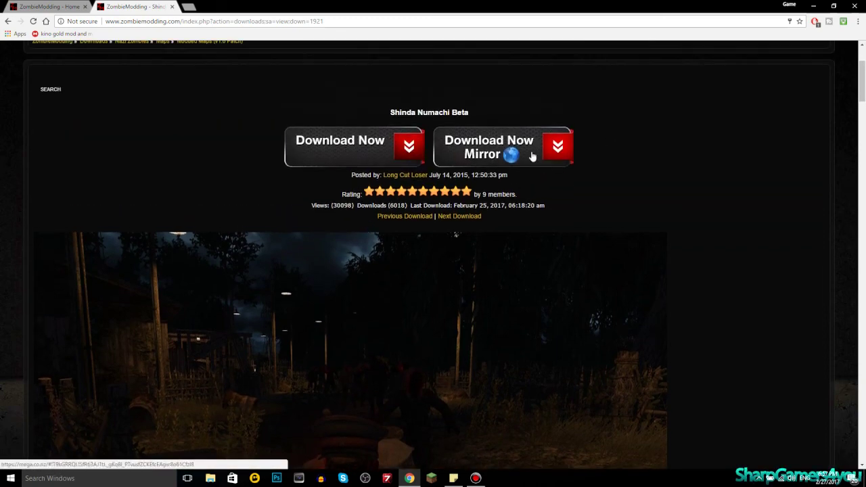
pyautogui.click(327, 142)
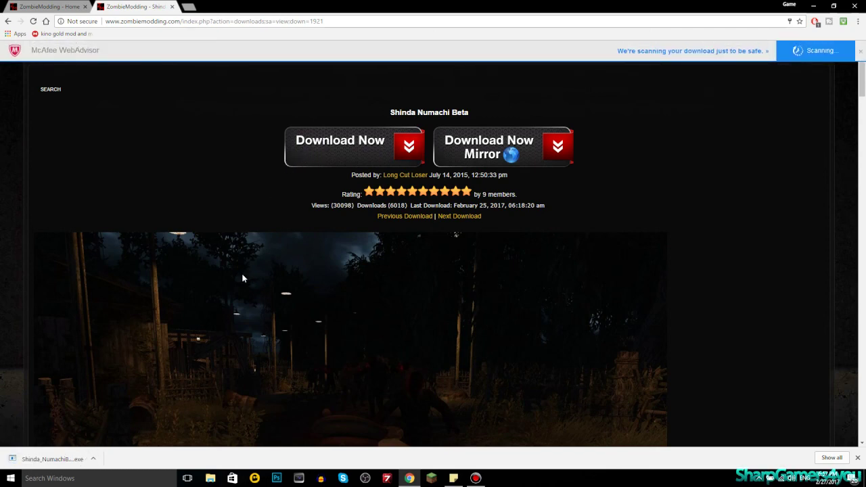
pyautogui.click(79, 453)
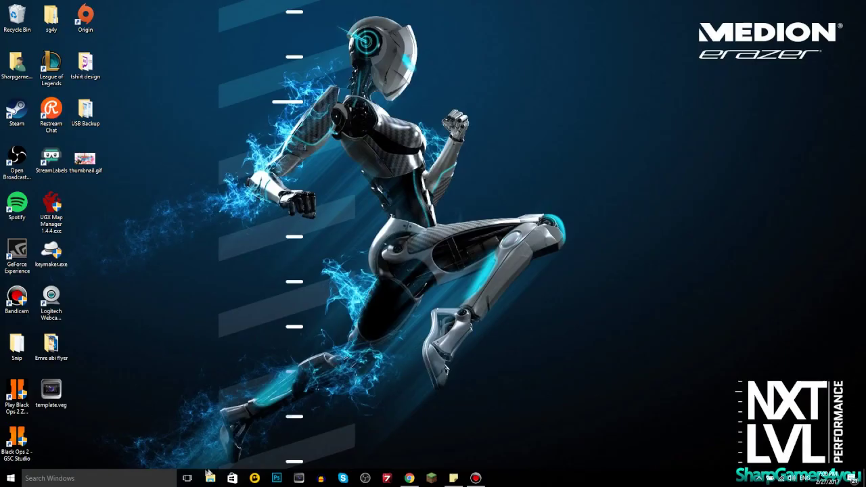
# - Open the Downloads folder in File Explorer and run the Shinda_NumachiBeta installer, accepting the security warning
pyautogui.press('super+e')
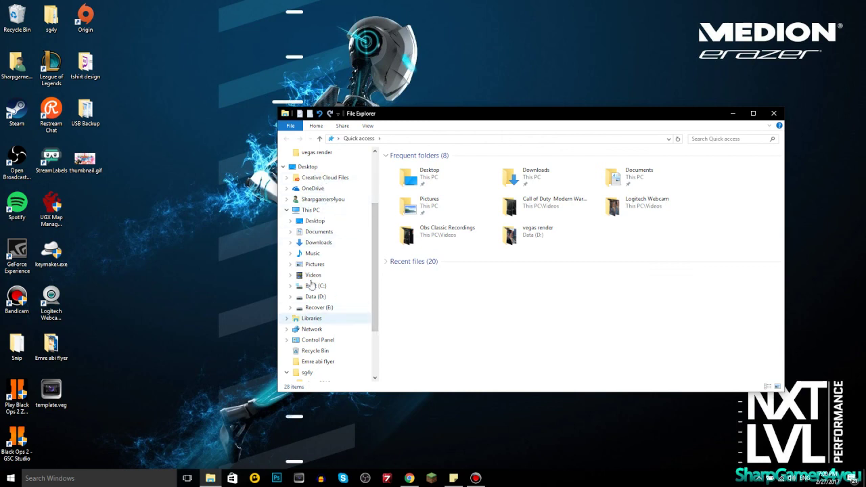
pyautogui.click(318, 242)
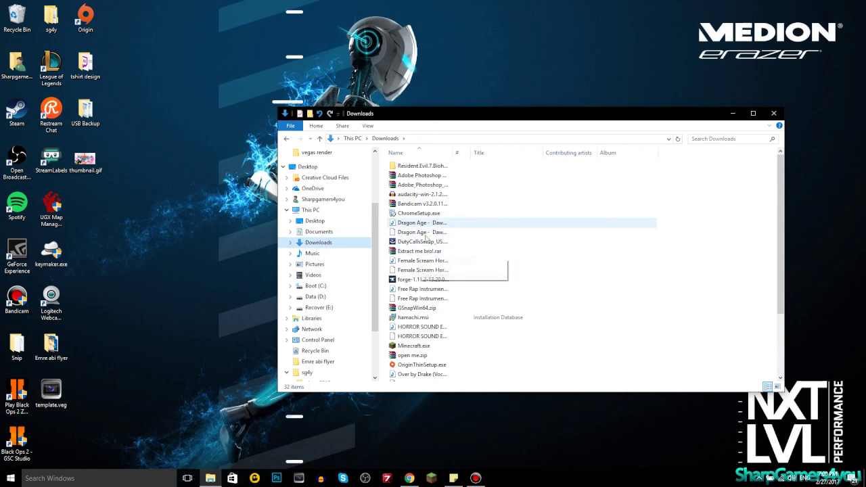
pyautogui.scroll(-1, 418, 229)
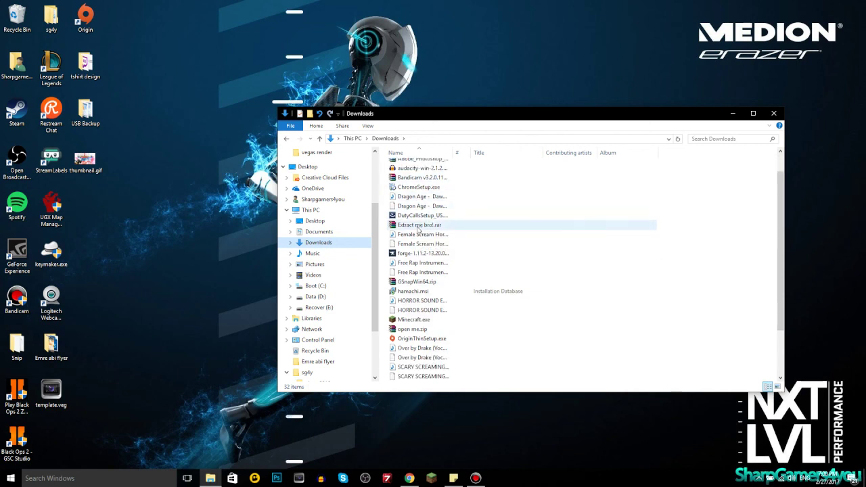
pyautogui.scroll(-1, 439, 257)
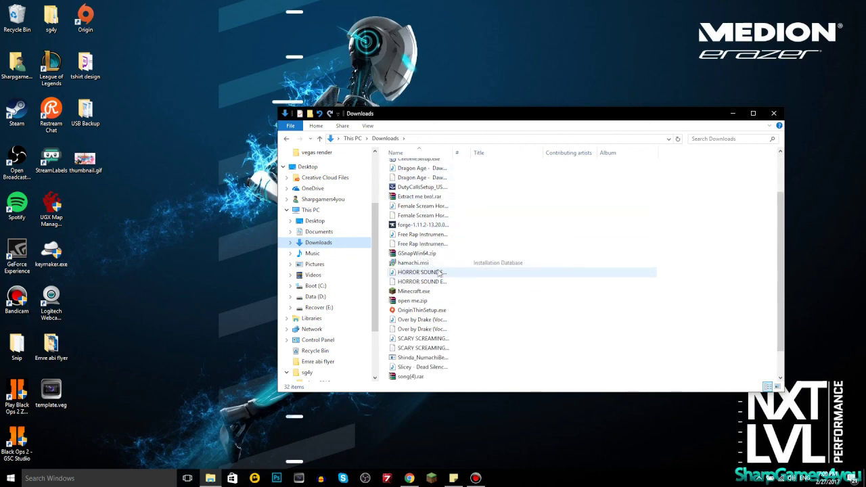
pyautogui.scroll(-1, 427, 283)
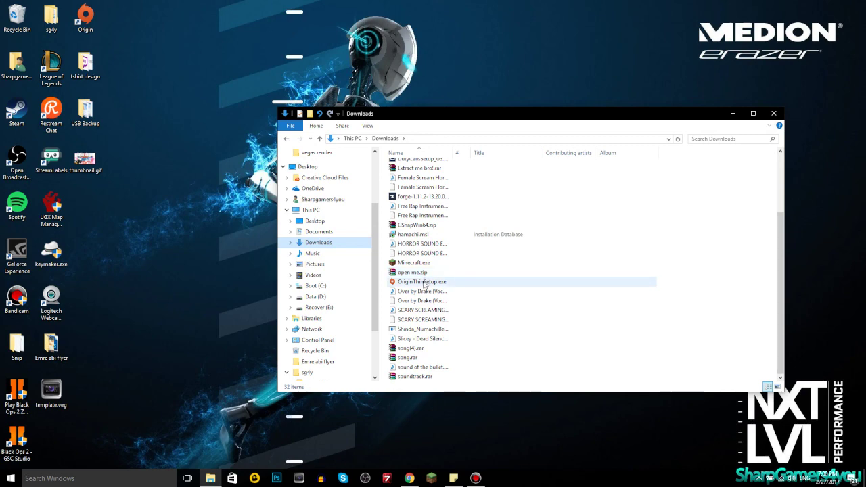
pyautogui.doubleClick(421, 329)
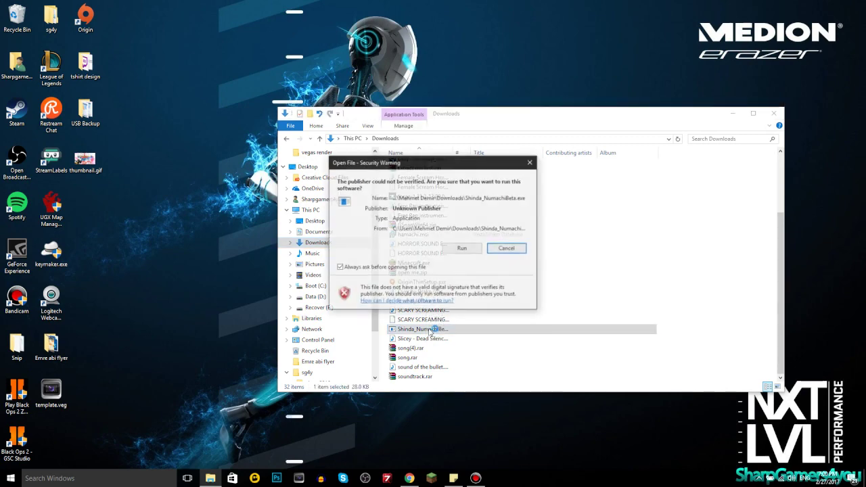
pyautogui.click(461, 250)
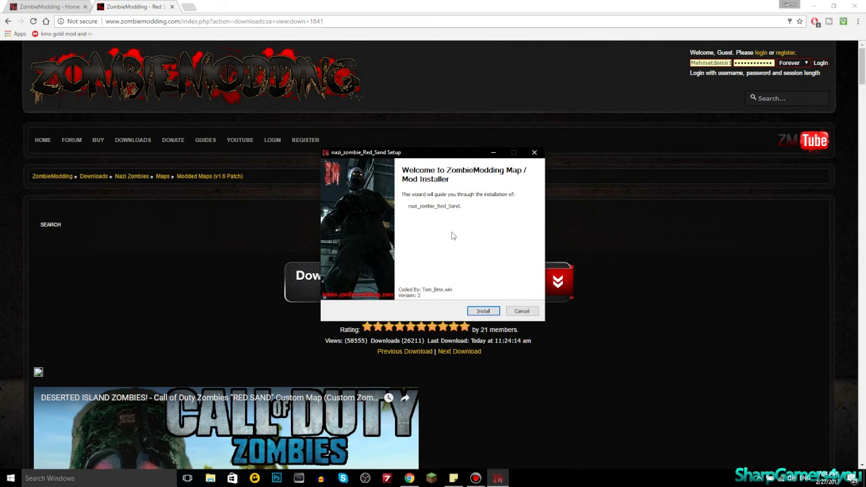
# - Install nazi_zombie_Red_Sand with its setup wizard, clear the Start Menu shortcut option and finish, then minimize the browser
pyautogui.click(484, 311)
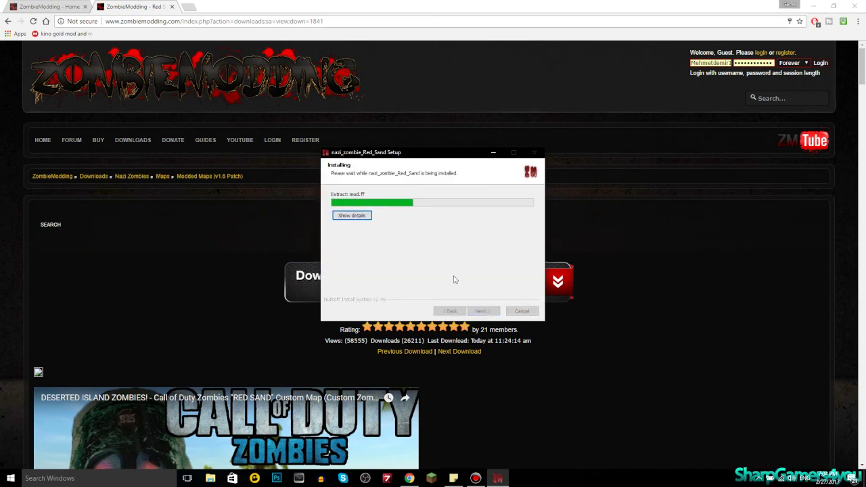
pyautogui.click(352, 215)
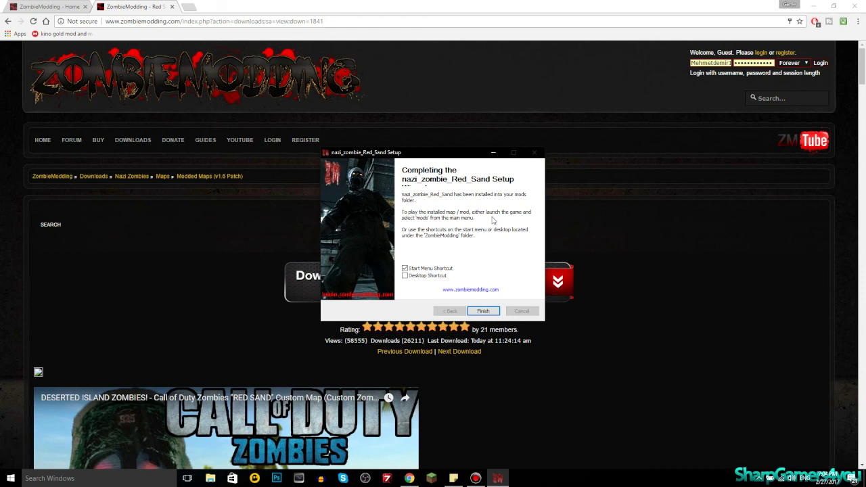
pyautogui.click(407, 268)
pyautogui.click(483, 311)
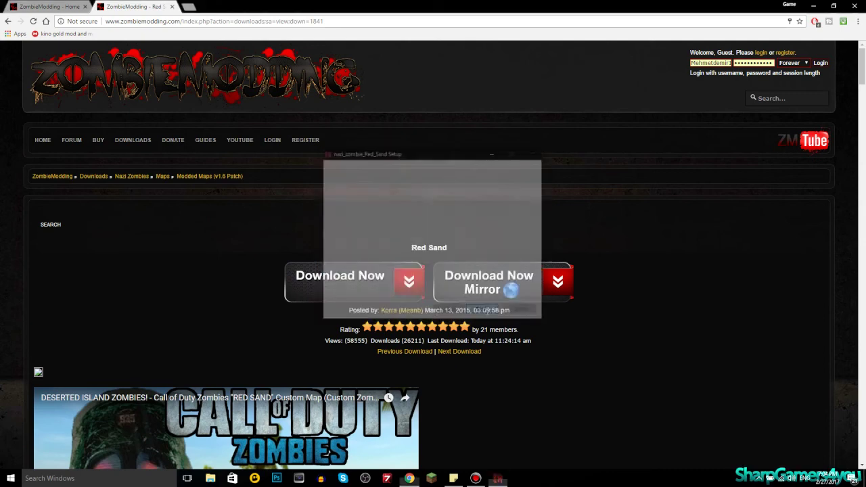
pyautogui.click(813, 6)
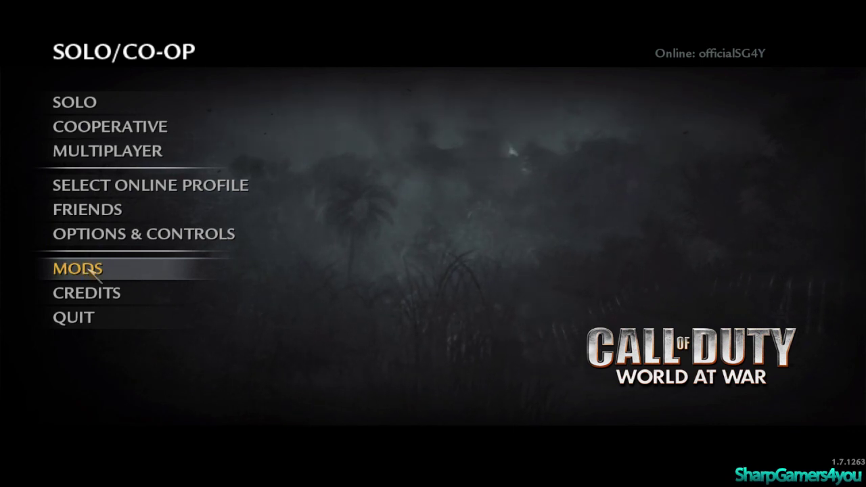
# - In Call of Duty World at War, check that Enable Console is set to Yes in the game options
pyautogui.click(109, 236)
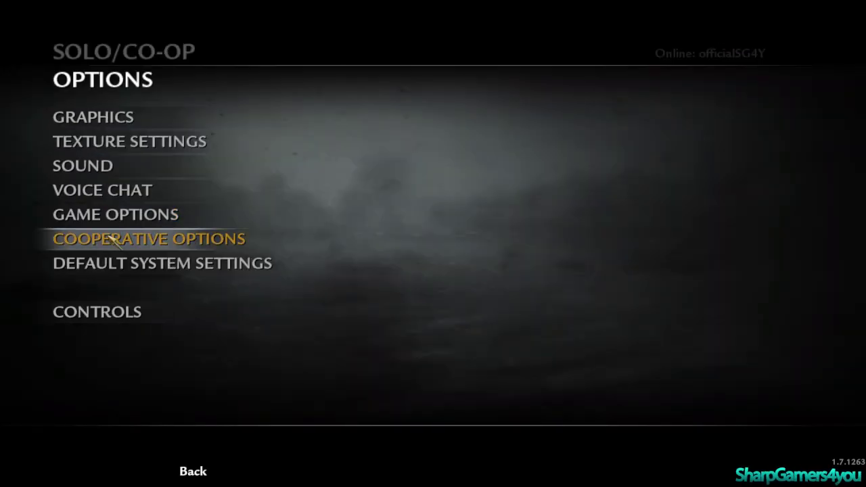
pyautogui.click(160, 214)
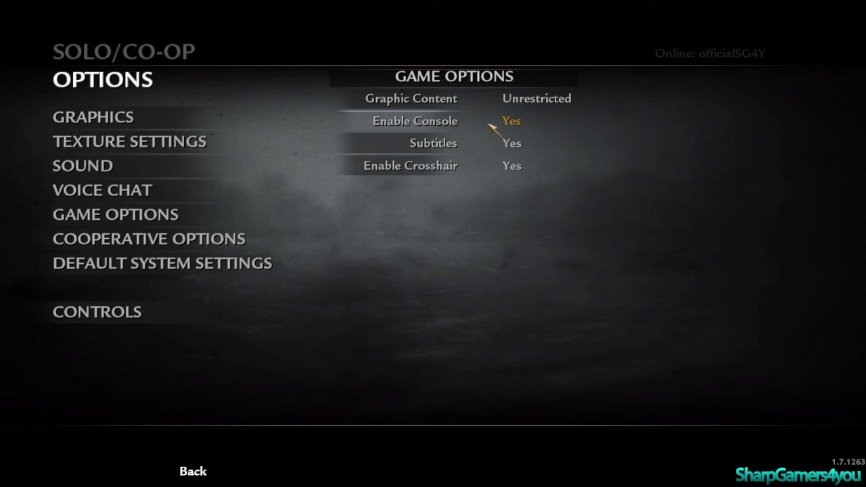
pyautogui.press('Escape')
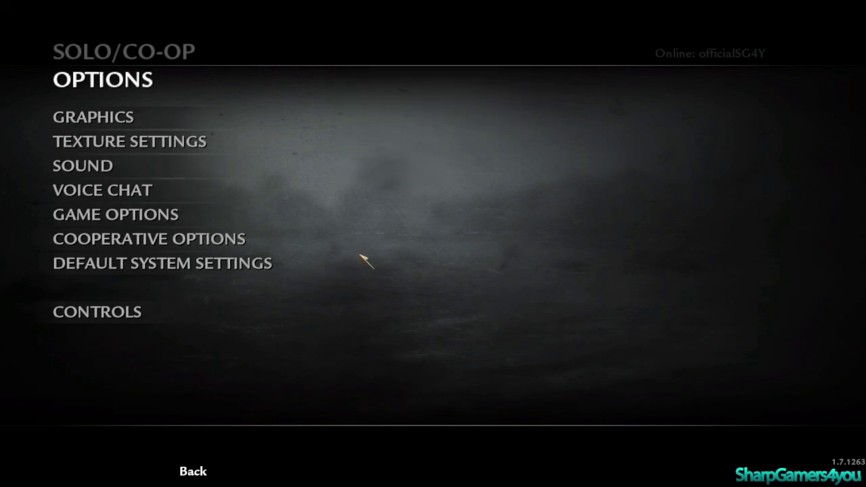
pyautogui.press('Escape')
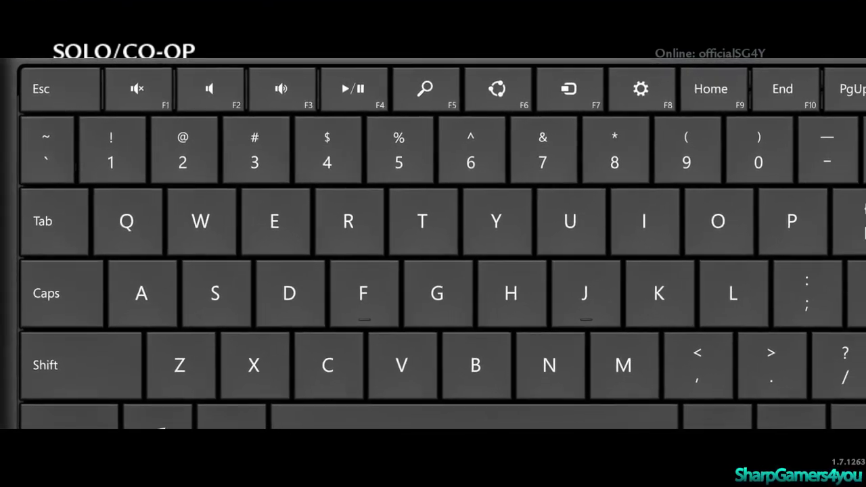
# - Test the in-game console by toggling it several times, entering random text, clearing the text and closing the console
pyautogui.press('`')
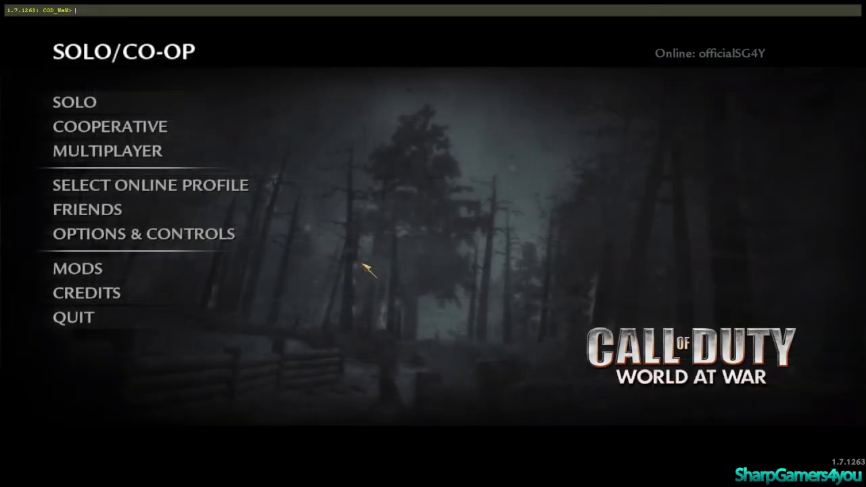
pyautogui.press('`')
pyautogui.press('`')
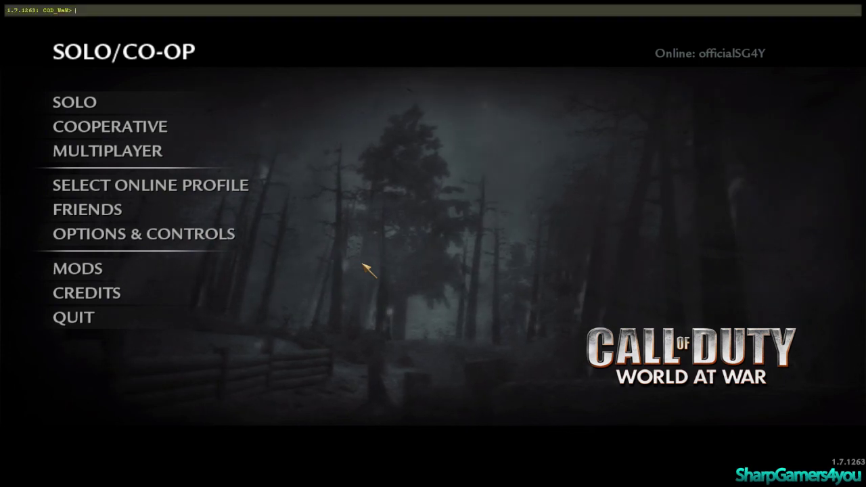
pyautogui.press('`')
pyautogui.press('`')
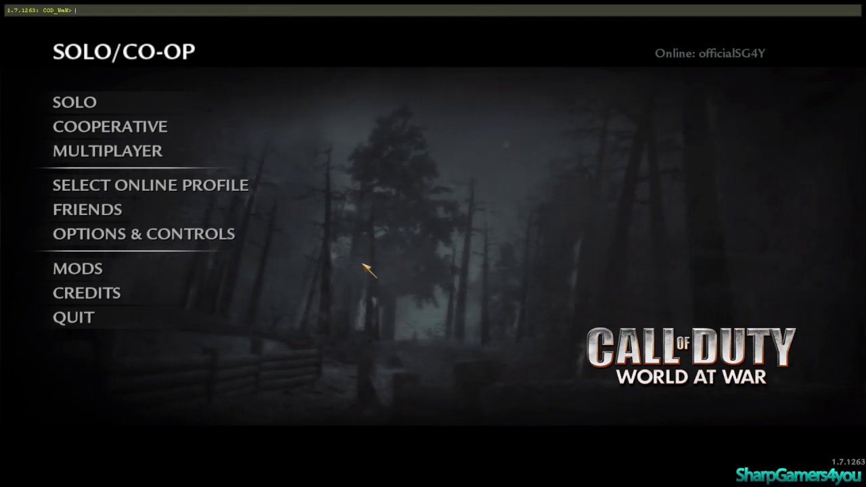
pyautogui.press('`')
pyautogui.press('`')
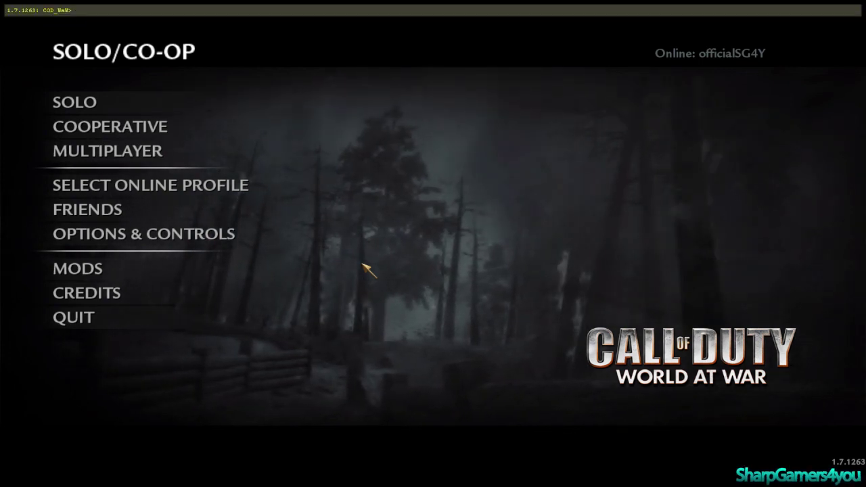
pyautogui.write('jvnfvxnvvnd')
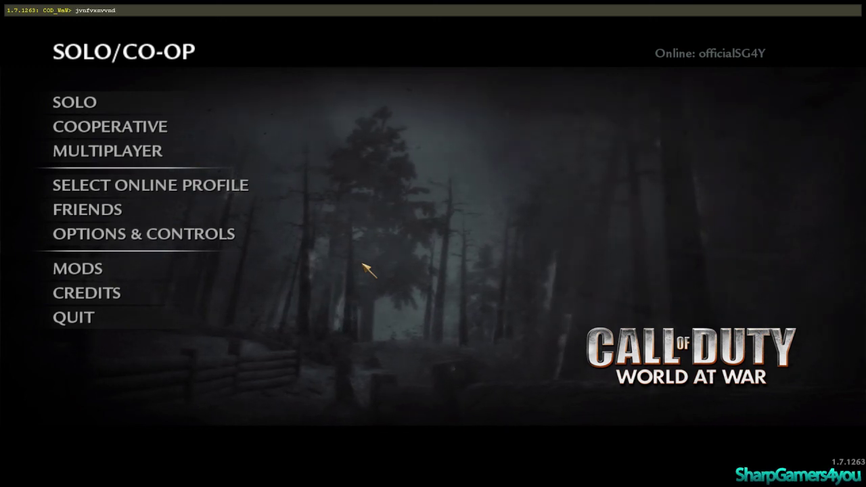
pyautogui.press('BackSpace')
pyautogui.press('BackSpace')
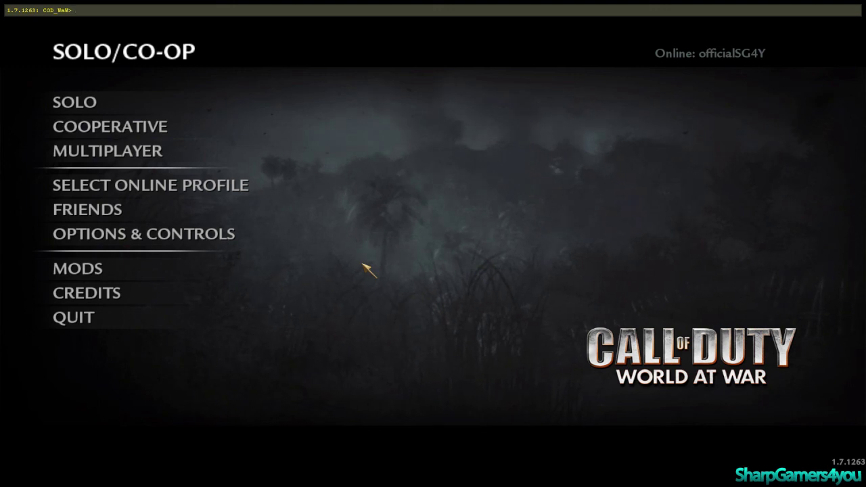
pyautogui.press('`')
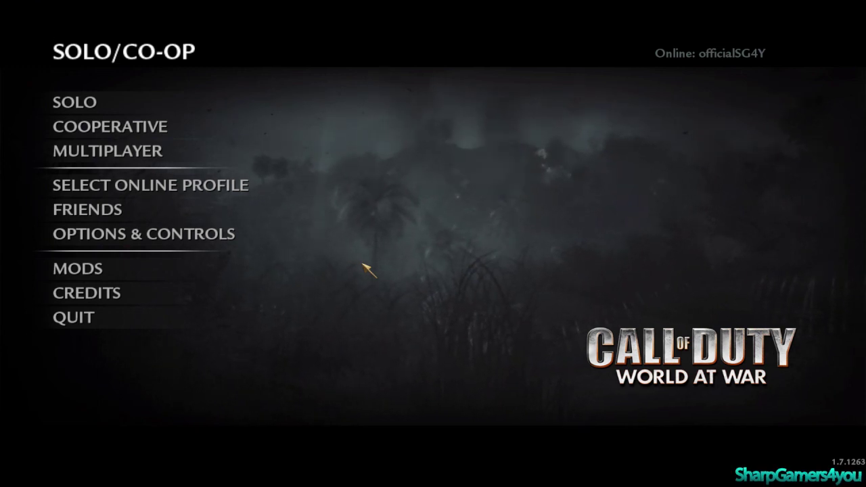
# - Open the game's list of installed mods and browse through the custom maps
pyautogui.click(136, 277)
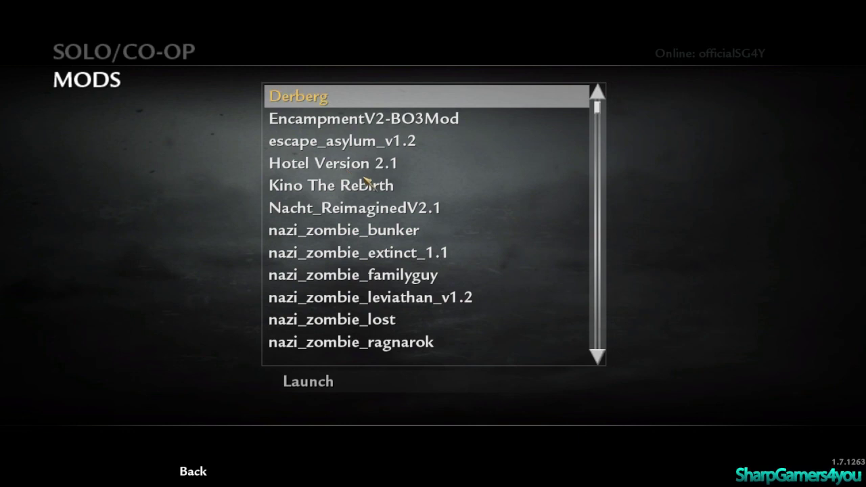
pyautogui.press('Down')
pyautogui.press('Down')
pyautogui.press('Down')
pyautogui.press('Down')
pyautogui.press('Down')
pyautogui.press('Down')
pyautogui.press('Down')
pyautogui.press('Down')
pyautogui.press('Down')
pyautogui.press('Down')
pyautogui.press('Down')
pyautogui.press('Down')
pyautogui.press('Down')
pyautogui.press('Down')
pyautogui.press('Down')
pyautogui.press('Down')
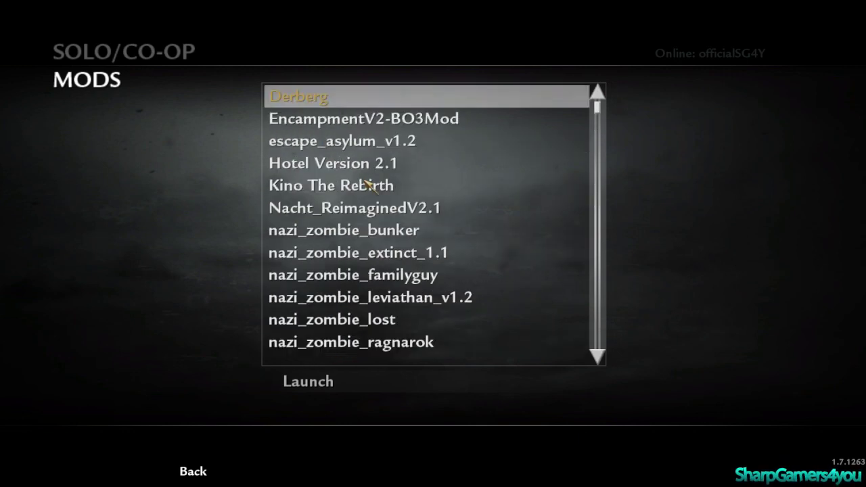
pyautogui.press('Down')
pyautogui.press('Down')
pyautogui.press('Up')
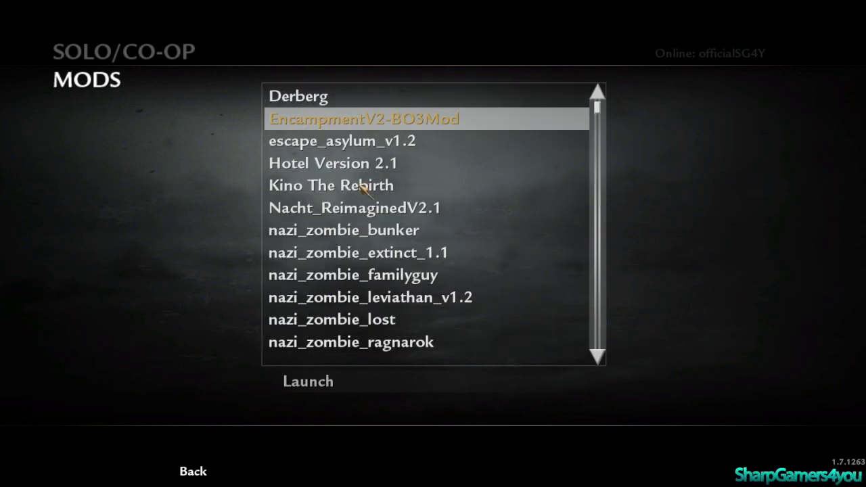
pyautogui.press('Up')
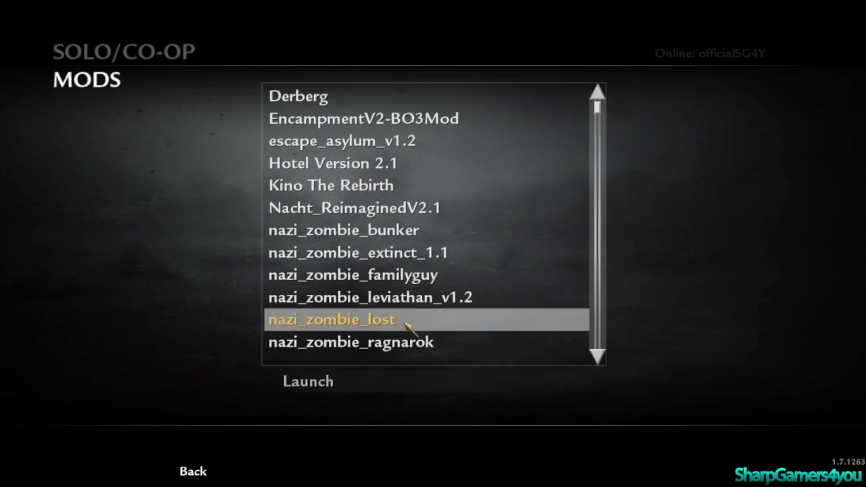
pyautogui.press('Down')
pyautogui.press('Down')
pyautogui.press('Down')
pyautogui.press('Down')
pyautogui.press('Down')
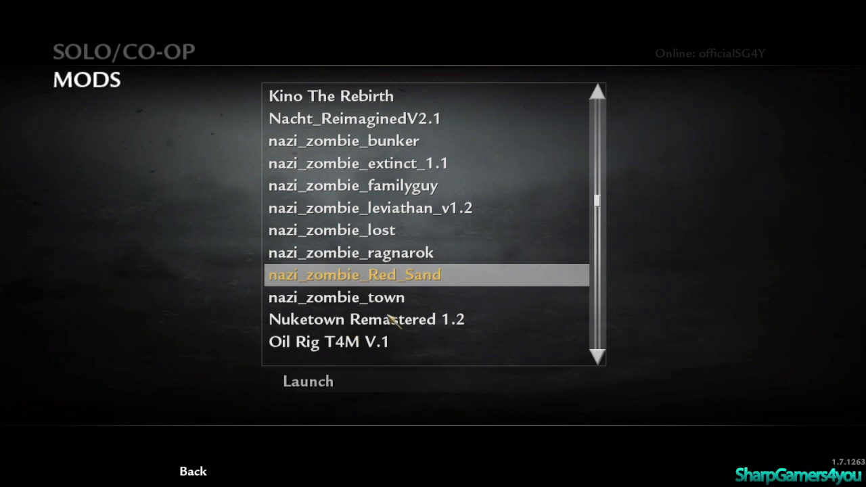
pyautogui.scroll(-6, 429, 273)
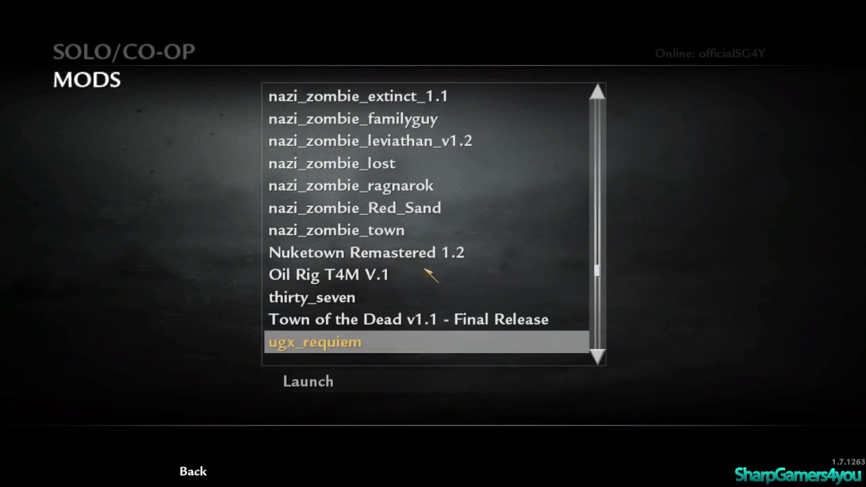
pyautogui.scroll(-3, 428, 272)
pyautogui.scroll(12, 433, 271)
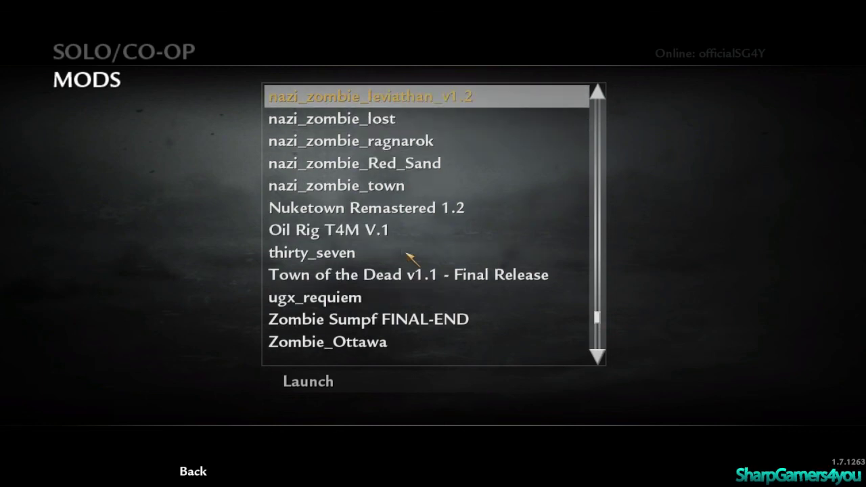
pyautogui.scroll(3, 410, 257)
pyautogui.scroll(1, 407, 229)
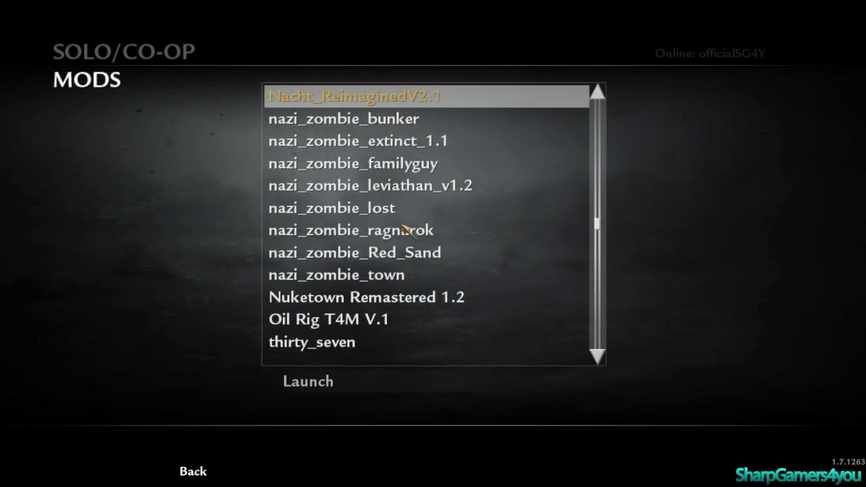
# - Select nazi_zombie_Red_Sand in the mods list and launch it
pyautogui.scroll(-1, 404, 186)
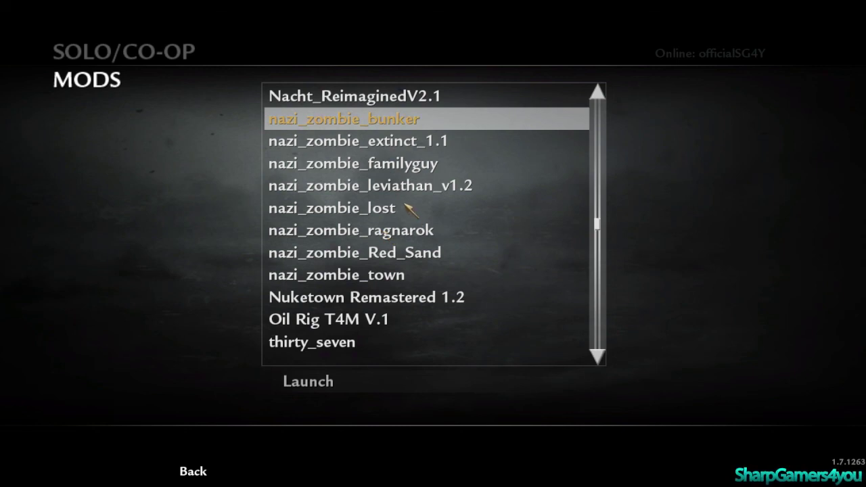
pyautogui.scroll(-3, 399, 196)
pyautogui.scroll(-1, 409, 211)
pyautogui.scroll(-2, 414, 206)
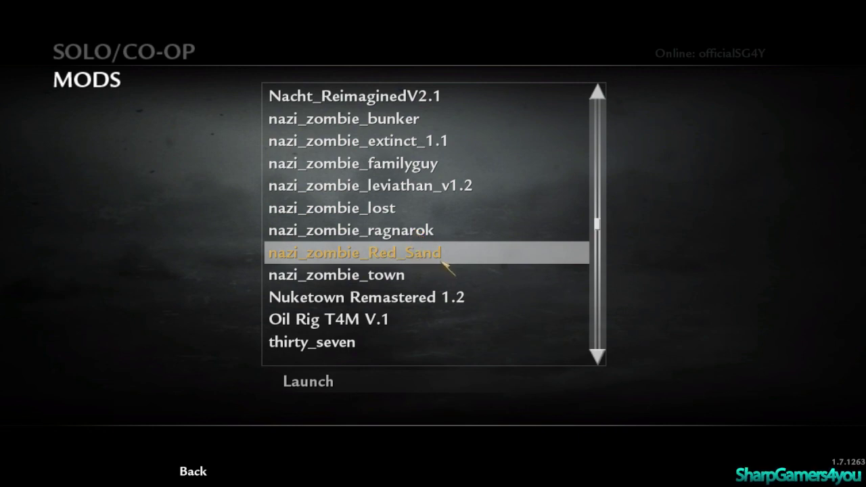
pyautogui.click(303, 383)
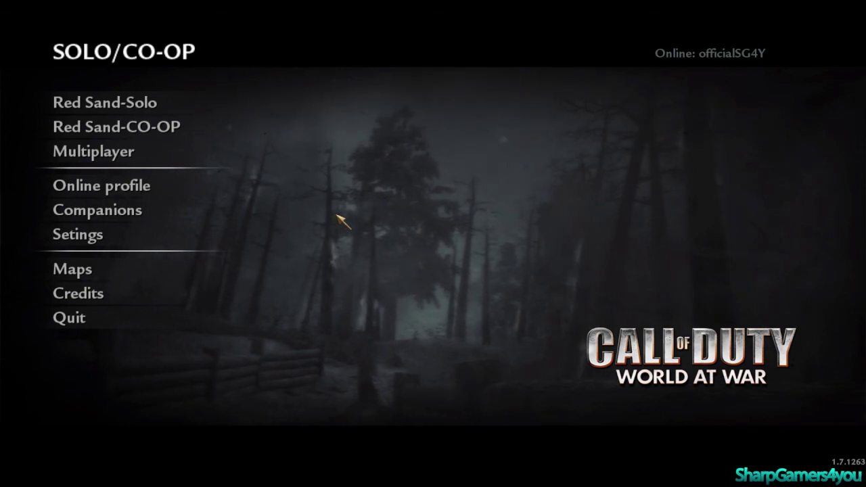
# - Start the Red Sand zombie map from the in-game console with the map command and its nazi_zombie map name
pyautogui.press('`')
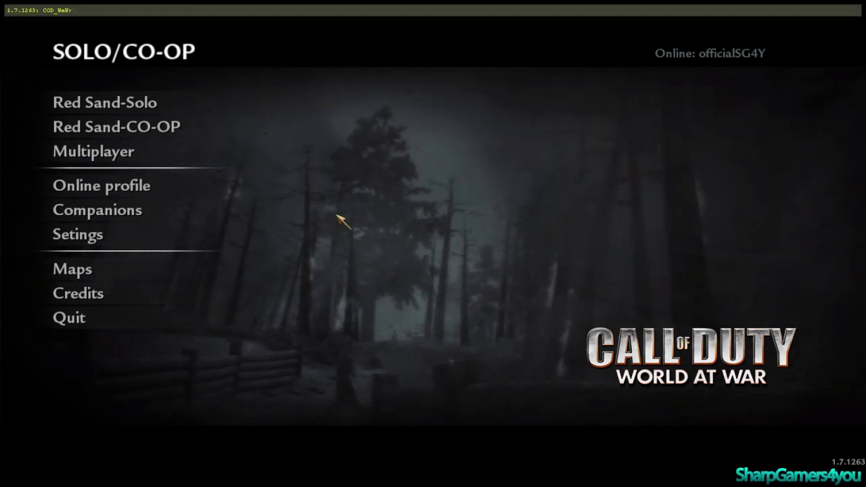
pyautogui.write('de')
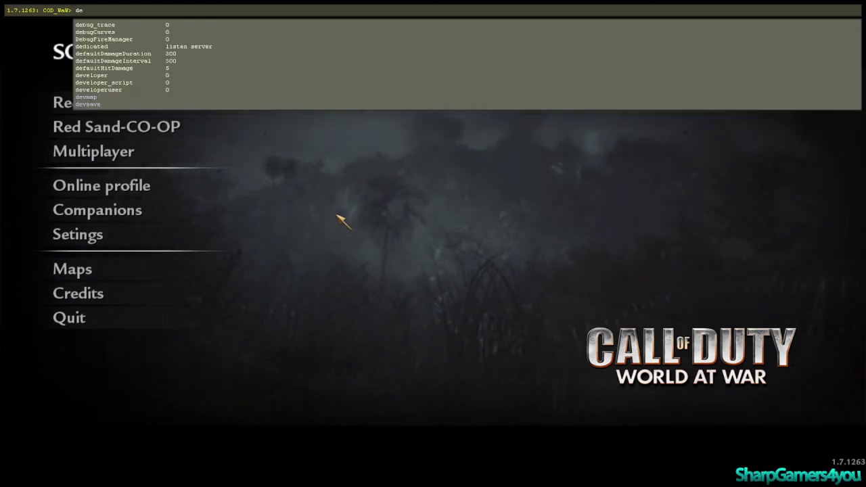
pyautogui.press('BackSpace')
pyautogui.press('BackSpace')
pyautogui.write('map')
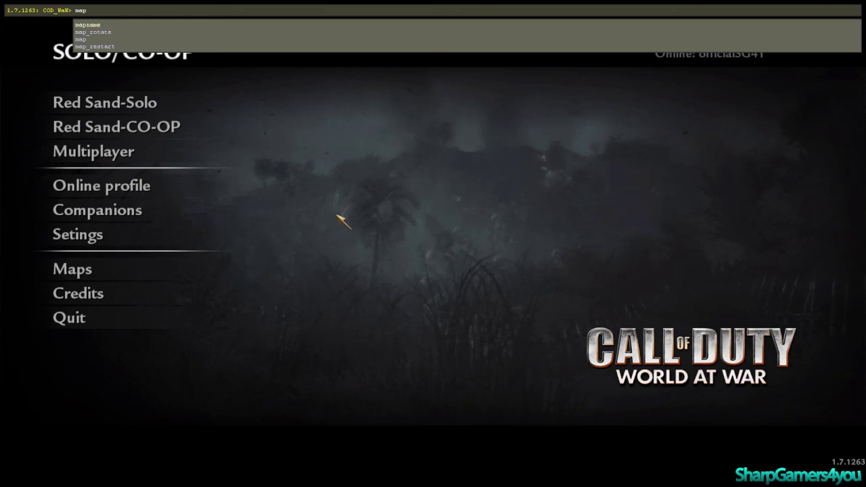
pyautogui.write(' naz')
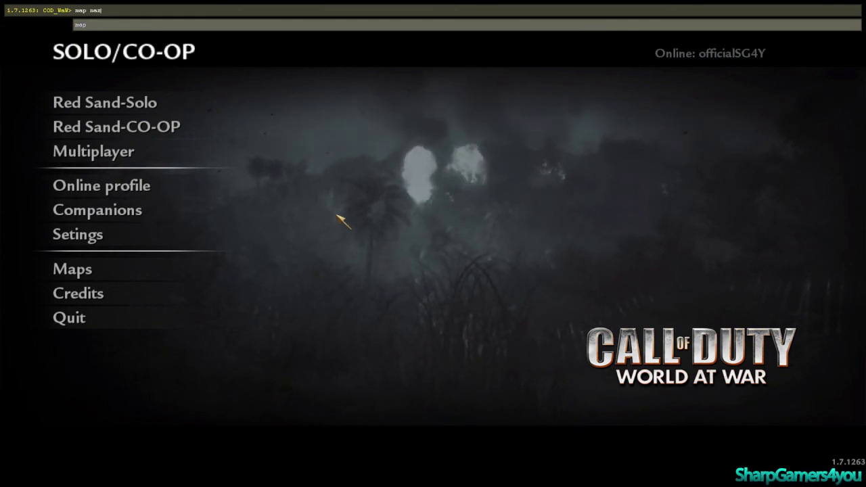
pyautogui.write('i_zombie_')
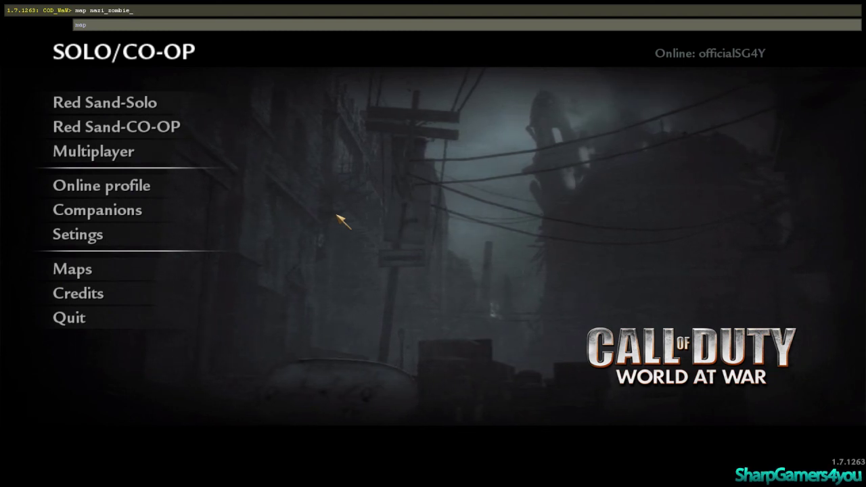
pyautogui.write('r')
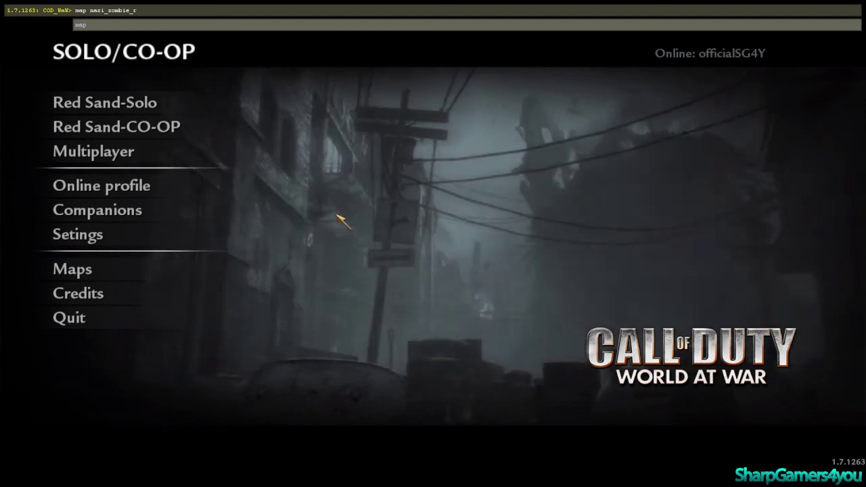
pyautogui.write('ed_')
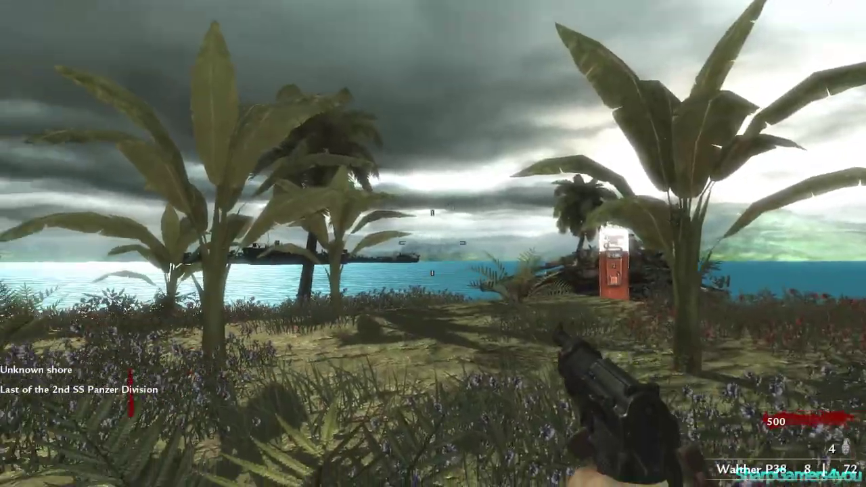
# - Pause the match, adjust the Master Volume in the sound options and resume playing
pyautogui.press('Escape')
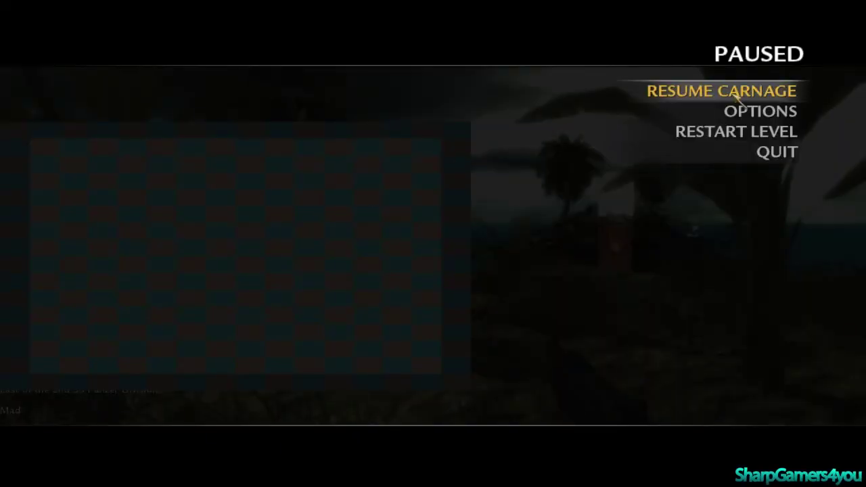
pyautogui.click(758, 113)
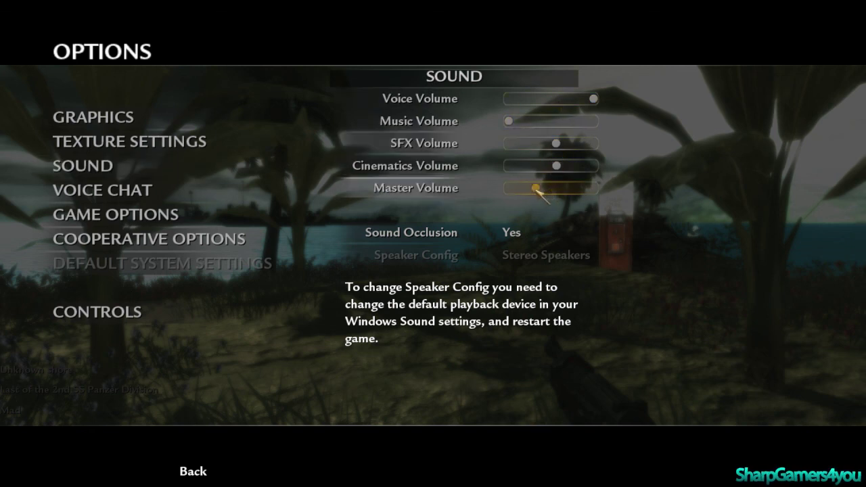
pyautogui.press('Escape')
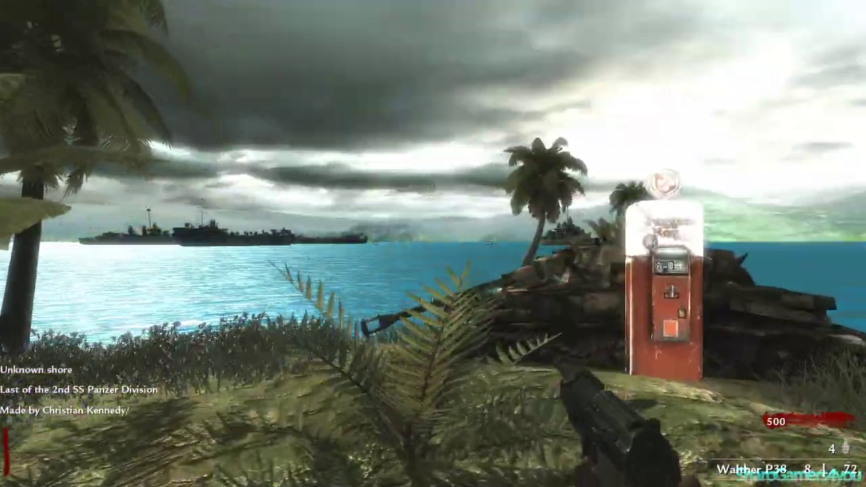
pyautogui.click(433, 244)
pyautogui.click(433, 243)
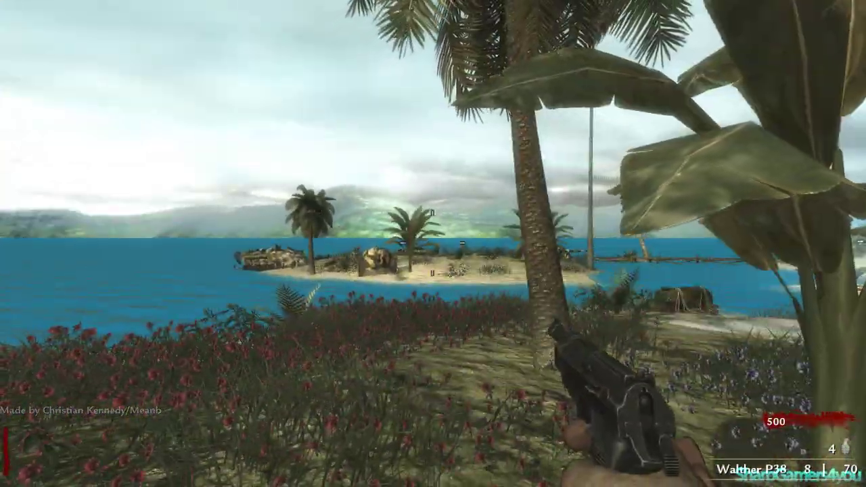
# - Try to find a point-of-view command in the in-game console with pov and set_pov, and close the console
pyautogui.press('`')
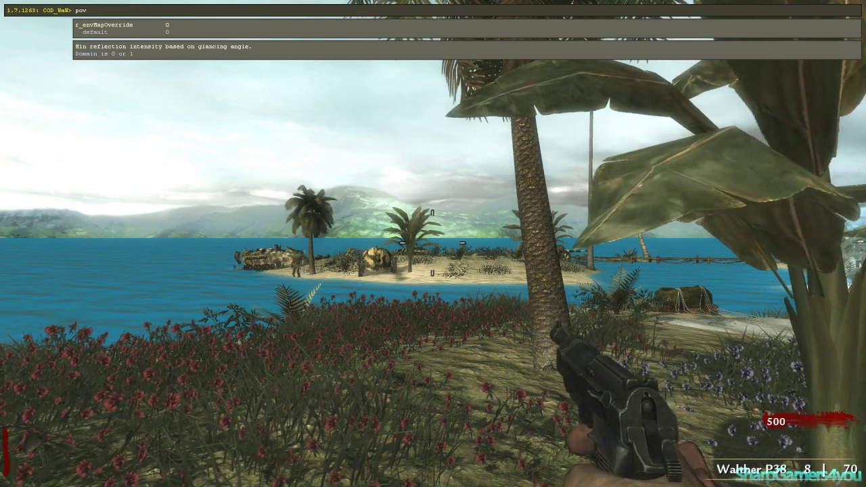
pyautogui.press('BackSpace')
pyautogui.press('BackSpace')
pyautogui.press('BackSpace')
pyautogui.write('set')
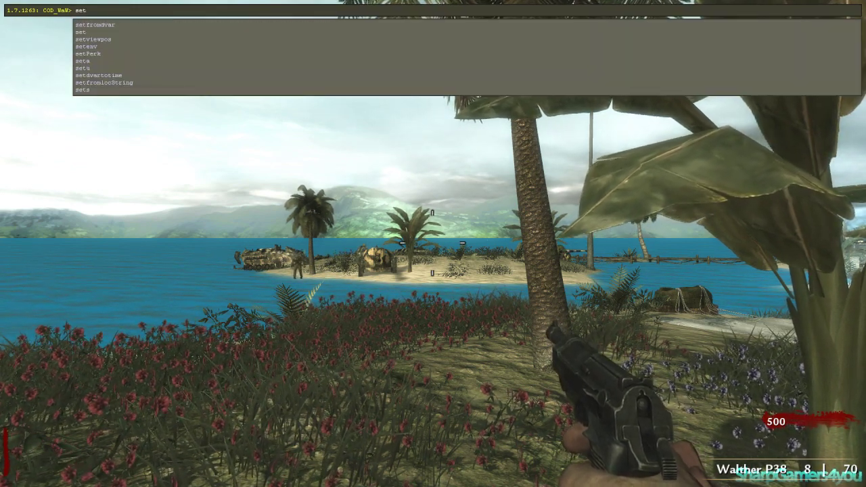
pyautogui.write('_pov')
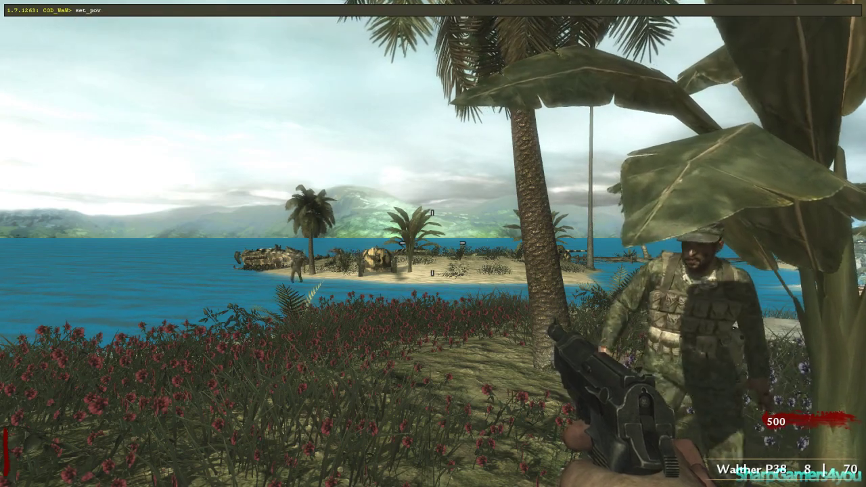
pyautogui.press('`')
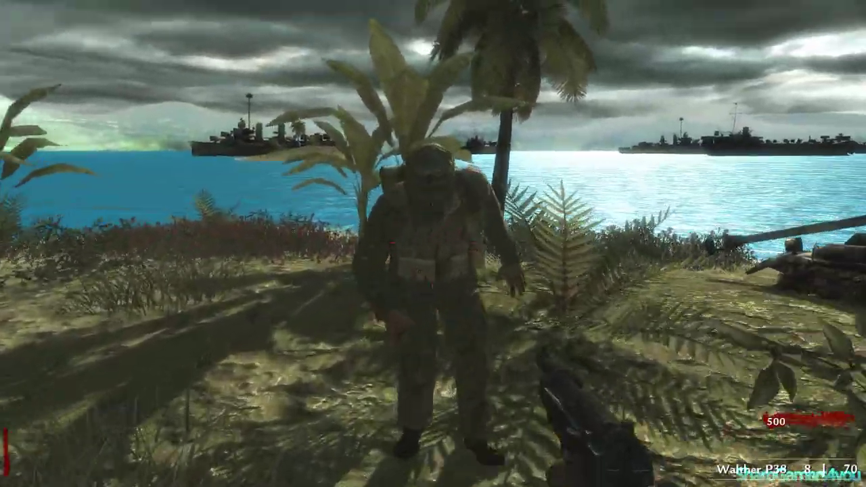
pyautogui.press('v')
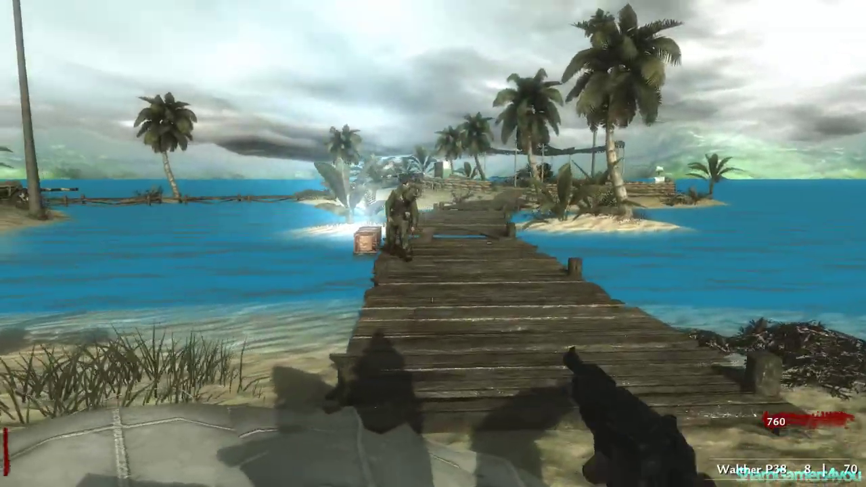
pyautogui.rightClick(433, 244)
pyautogui.click(434, 244)
pyautogui.click(433, 243)
pyautogui.click(433, 243)
pyautogui.click(434, 243)
pyautogui.click(433, 244)
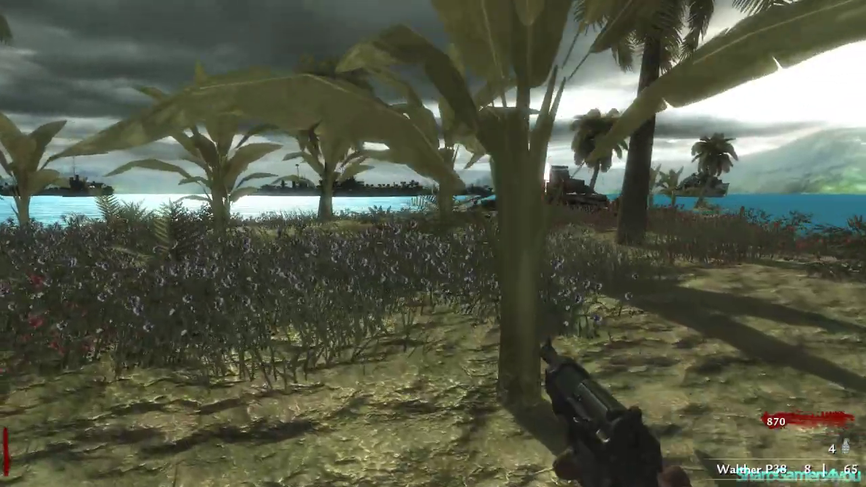
pyautogui.press('w')
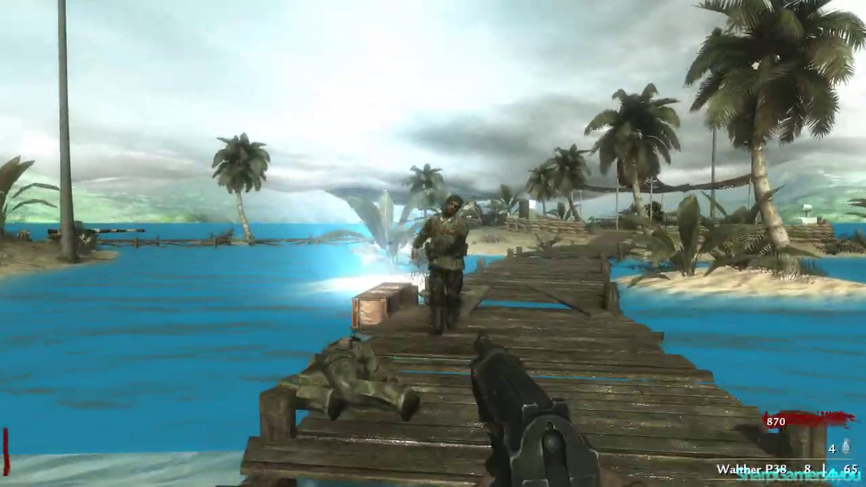
pyautogui.rightClick(433, 244)
pyautogui.click(433, 243)
pyautogui.click(433, 243)
pyautogui.click(433, 243)
pyautogui.press('w')
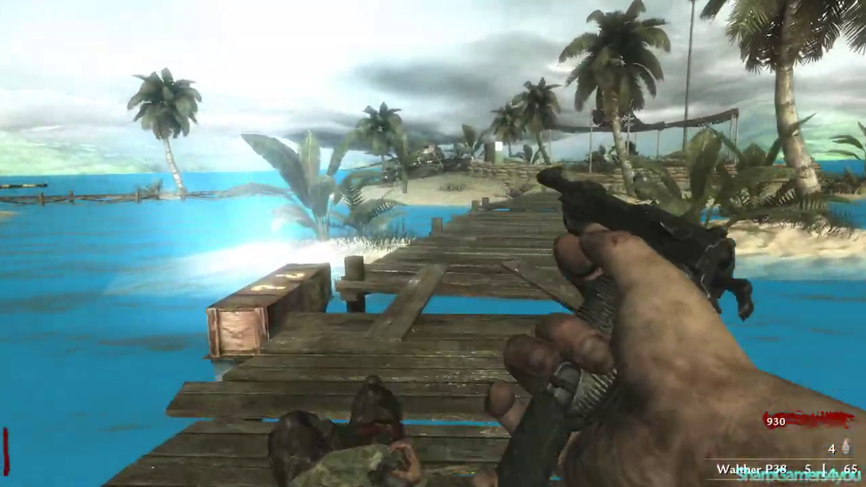
pyautogui.press('w')
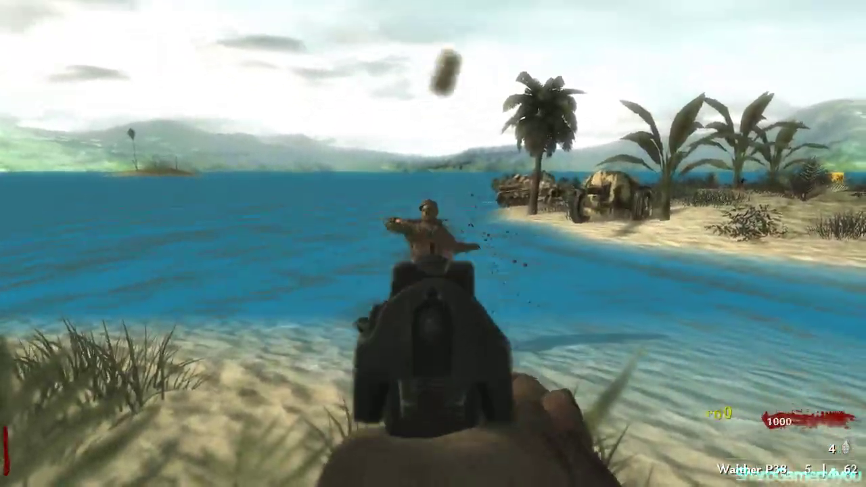
pyautogui.press('r')
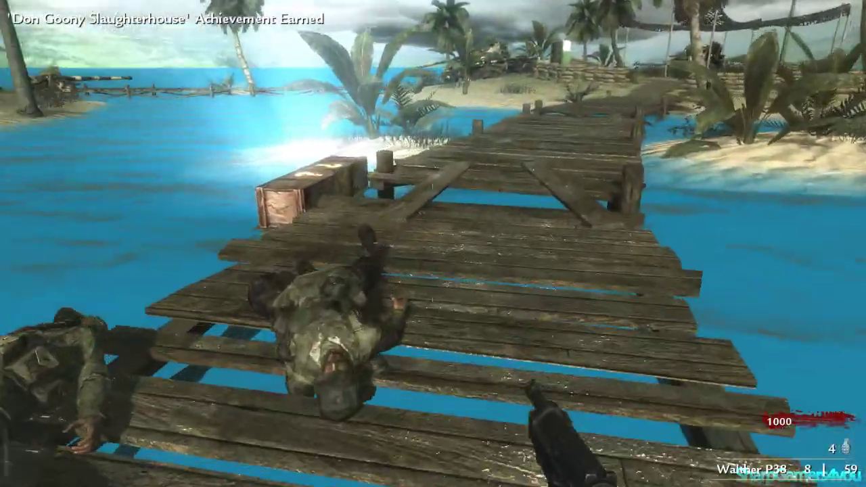
pyautogui.press('w')
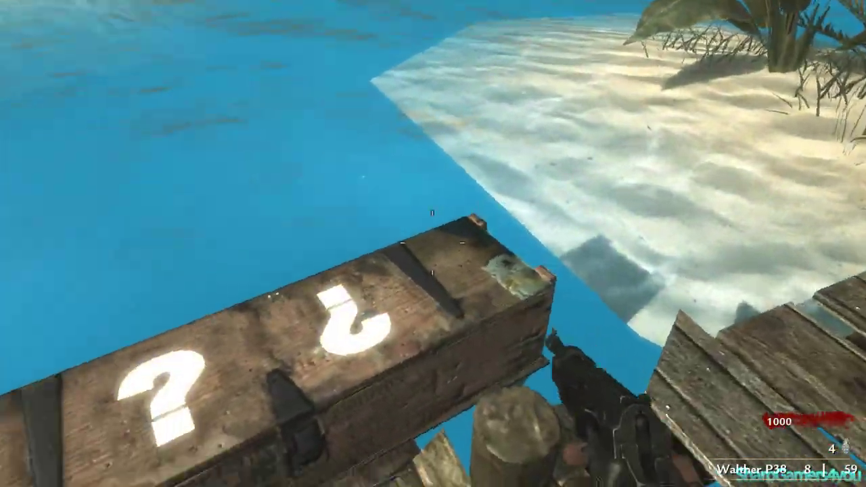
pyautogui.press('w')
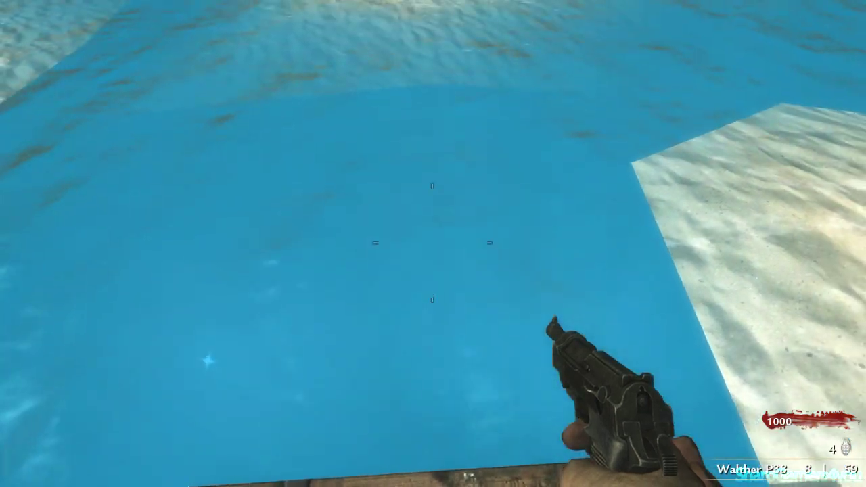
pyautogui.press('f')
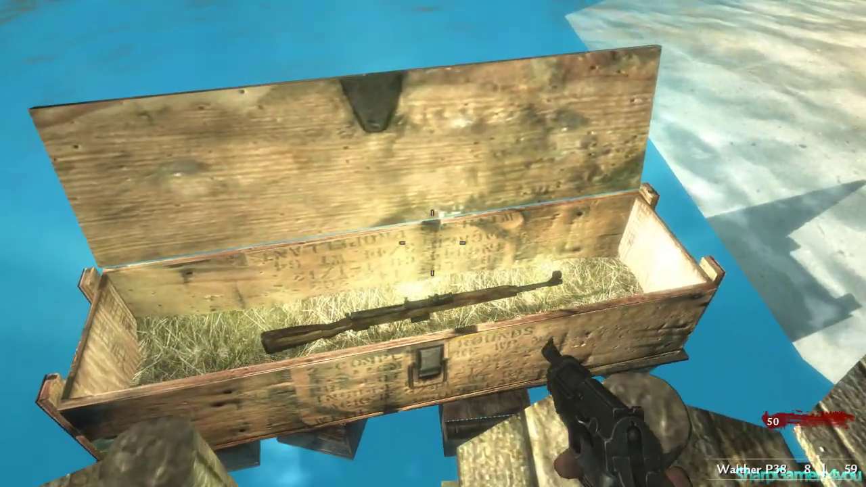
pyautogui.press('w')
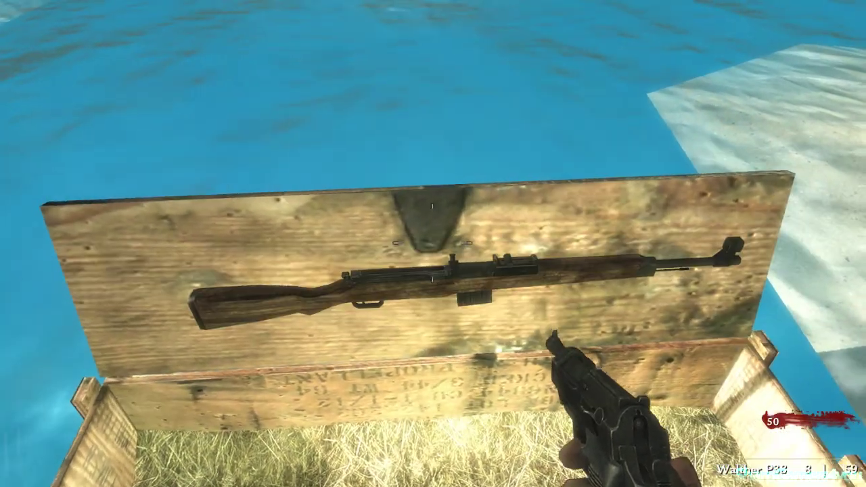
pyautogui.press('f')
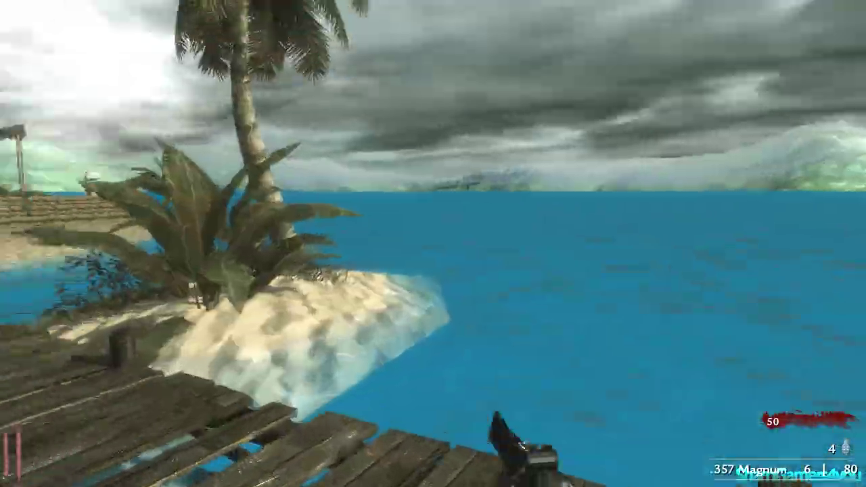
pyautogui.press('1')
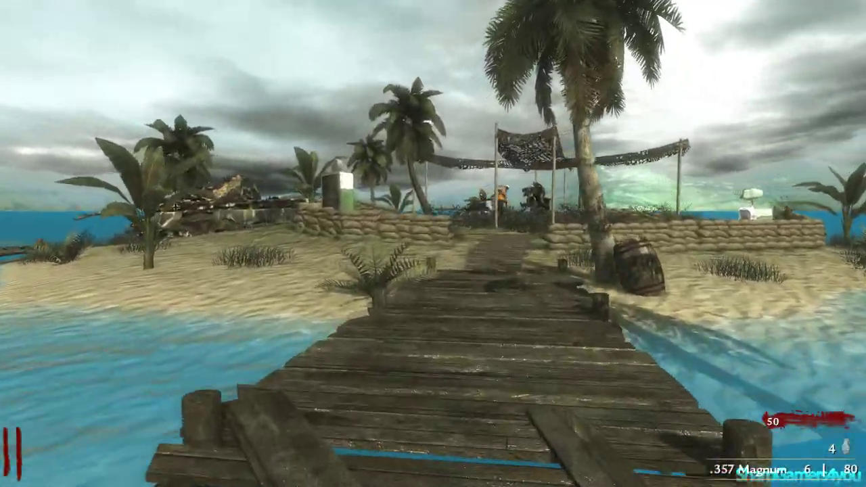
pyautogui.press('w')
pyautogui.press('w')
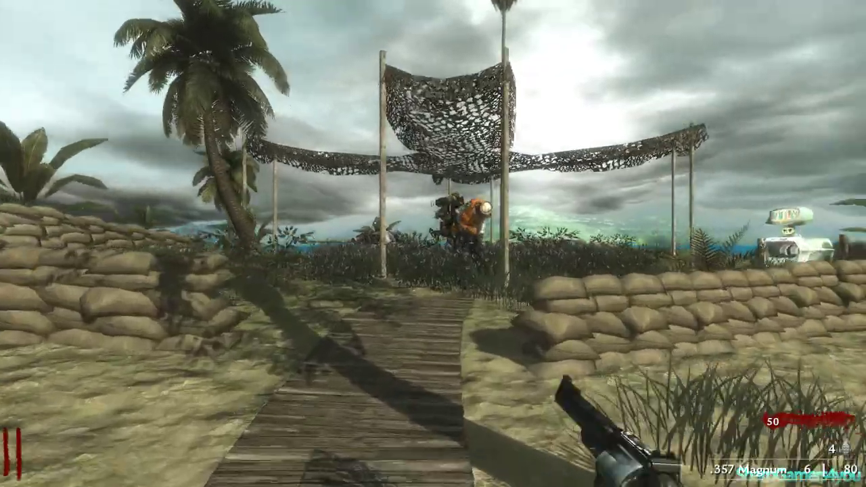
pyautogui.click(434, 243)
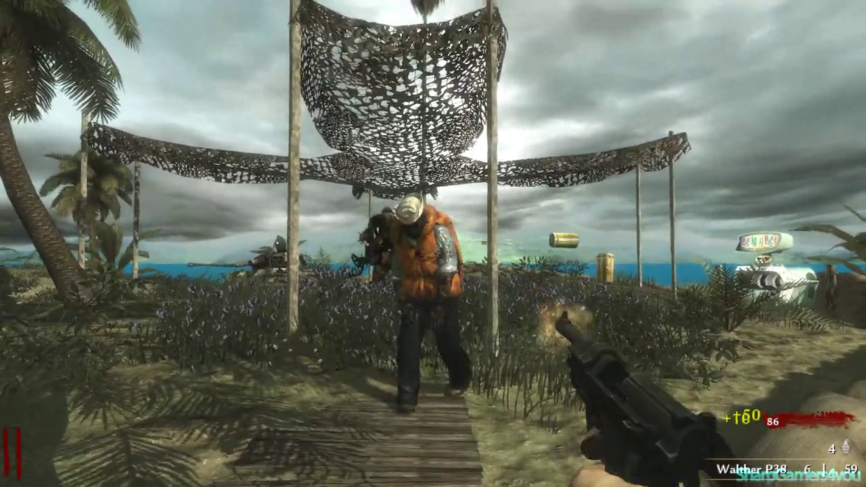
pyautogui.click(433, 244)
pyautogui.press('v')
pyautogui.press('r')
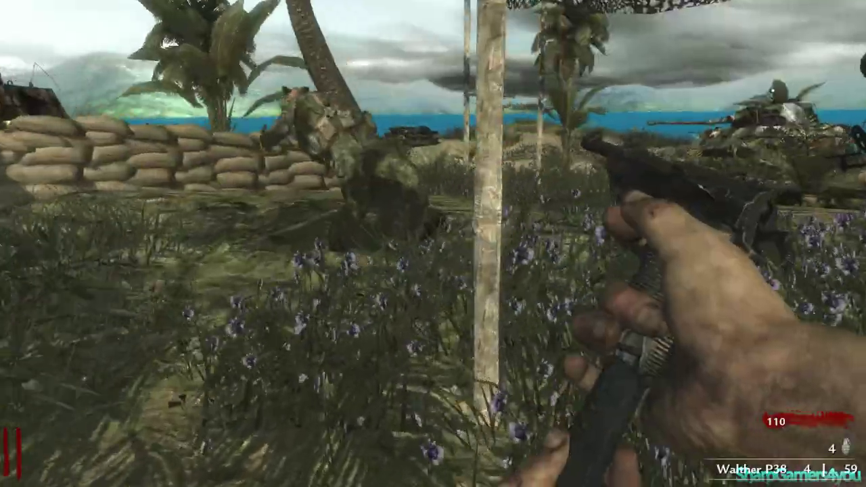
pyautogui.click(433, 244)
pyautogui.click(433, 244)
pyautogui.press('w')
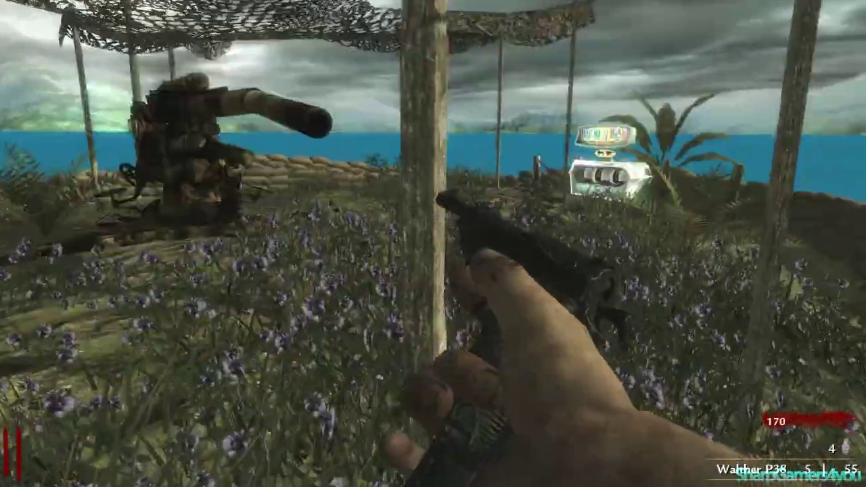
pyautogui.press('w')
pyautogui.press('r')
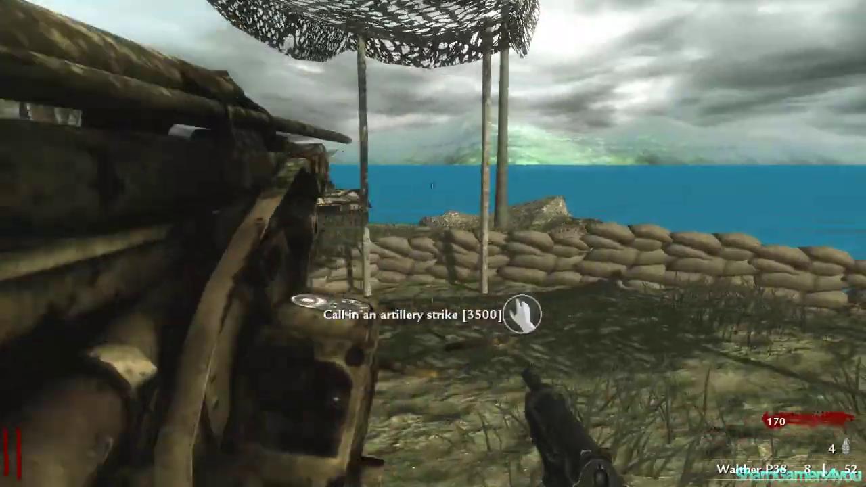
pyautogui.press('w')
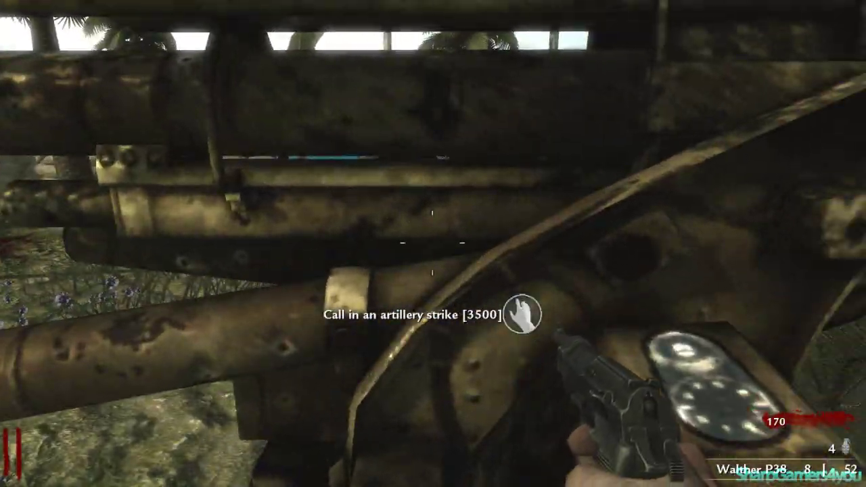
pyautogui.press('w')
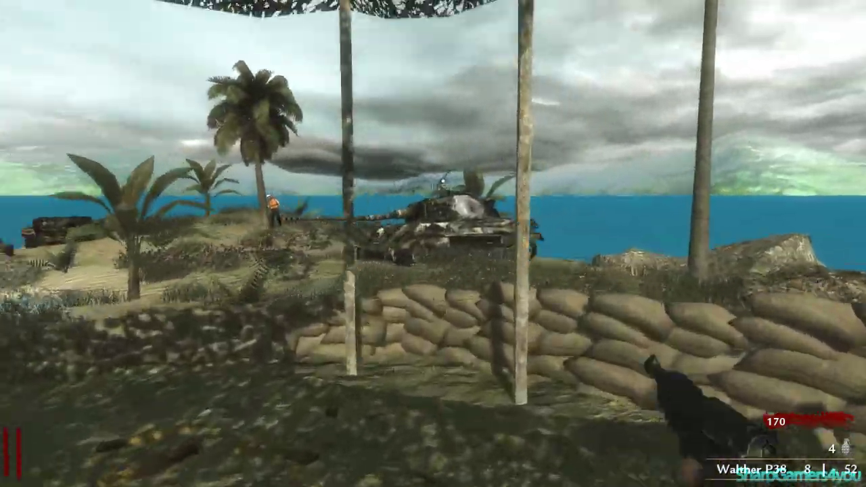
pyautogui.press('w')
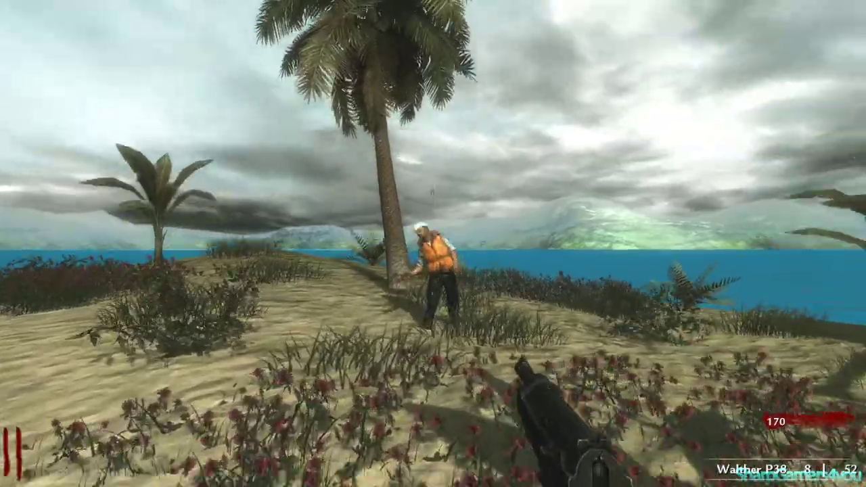
pyautogui.click(433, 244)
pyautogui.click(434, 243)
pyautogui.press('w')
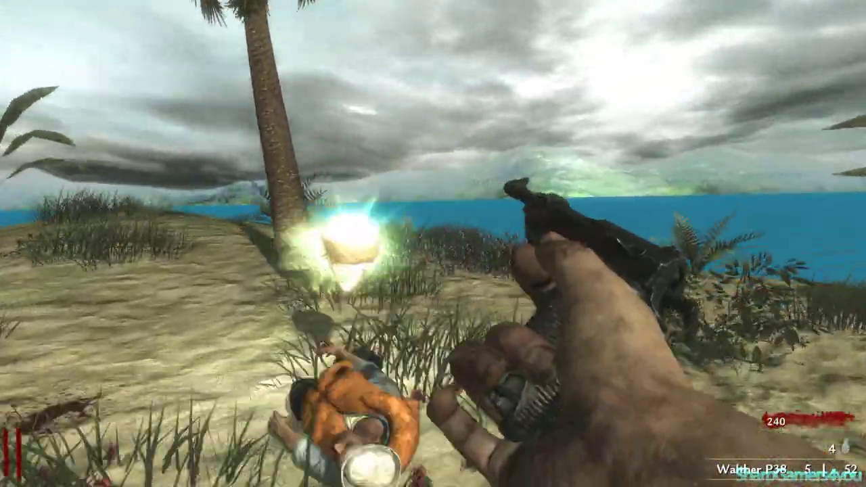
pyautogui.press('w')
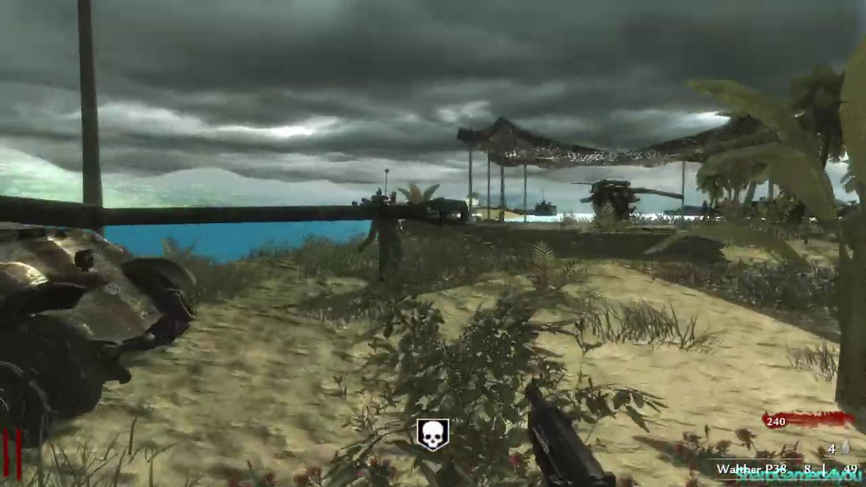
pyautogui.rightClick(434, 243)
pyautogui.press('r')
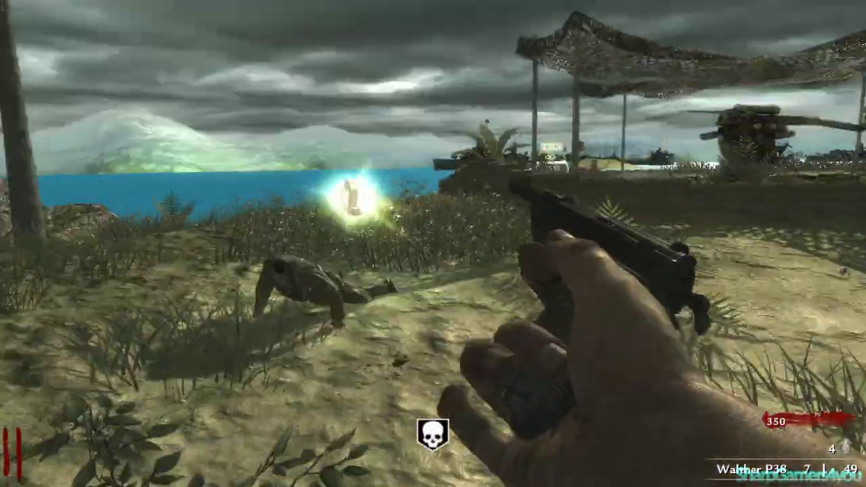
pyautogui.press('w')
pyautogui.press('w')
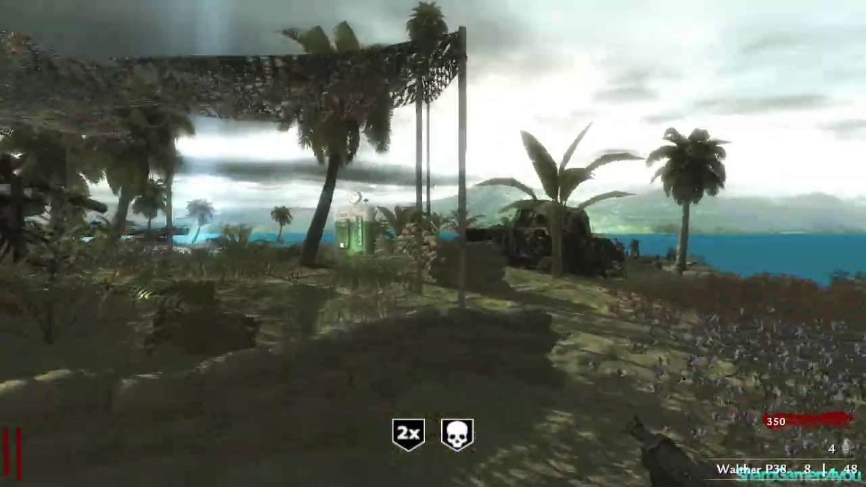
pyautogui.rightClick(433, 243)
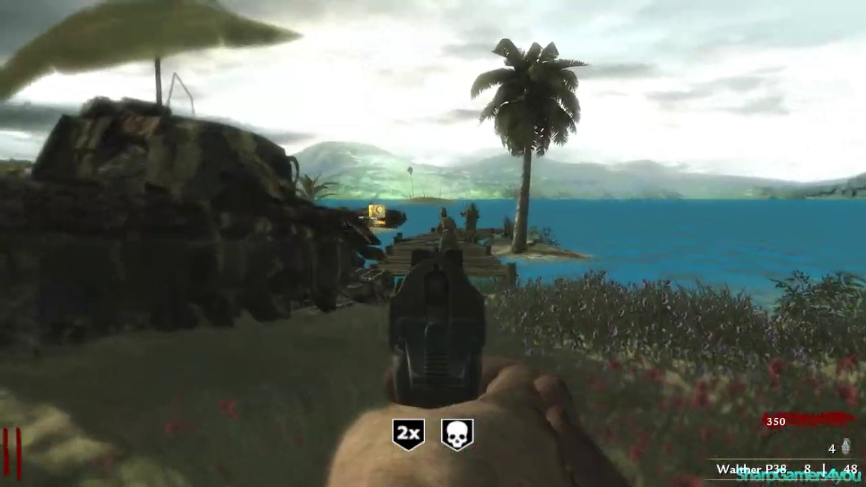
pyautogui.click(433, 244)
pyautogui.click(433, 243)
pyautogui.press('r')
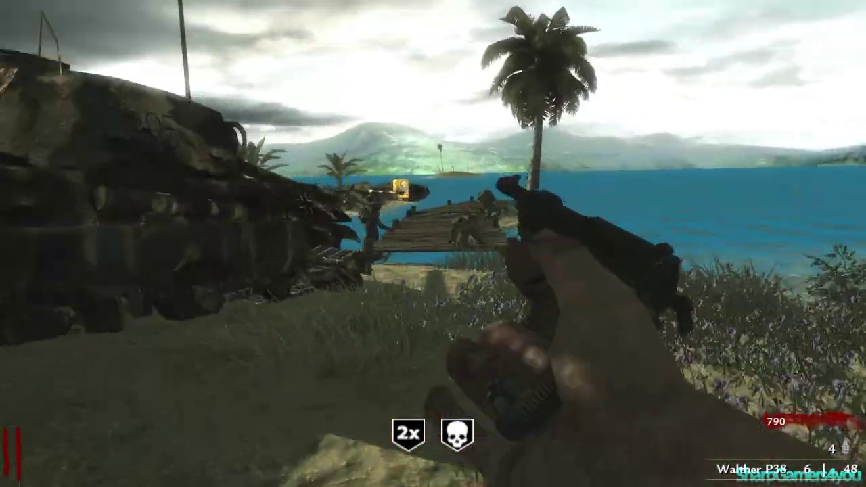
pyautogui.hotkey('shift', 'w')
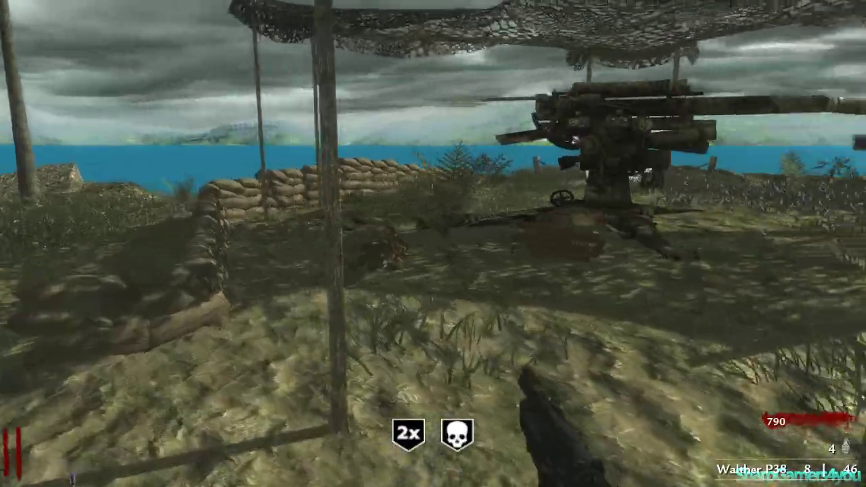
pyautogui.press('w')
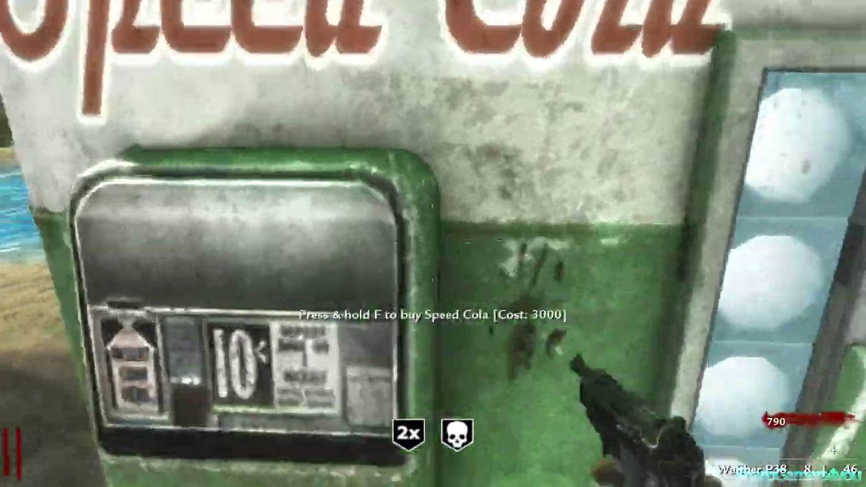
pyautogui.press('w')
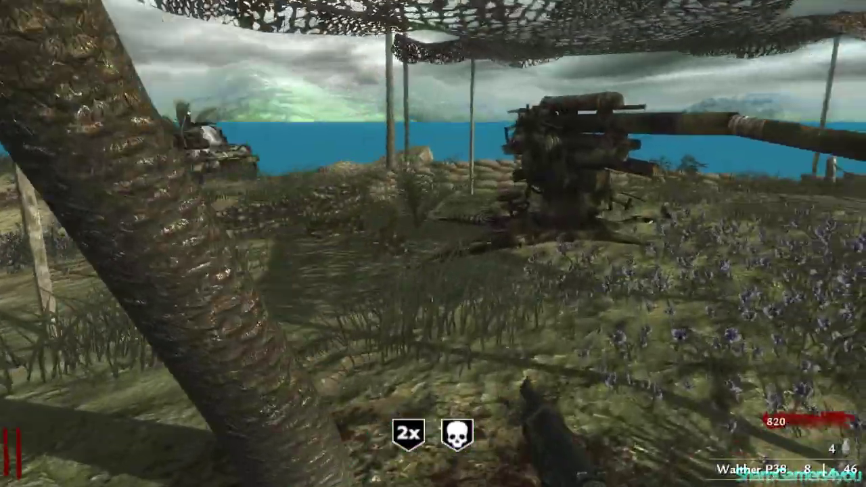
pyautogui.press('w')
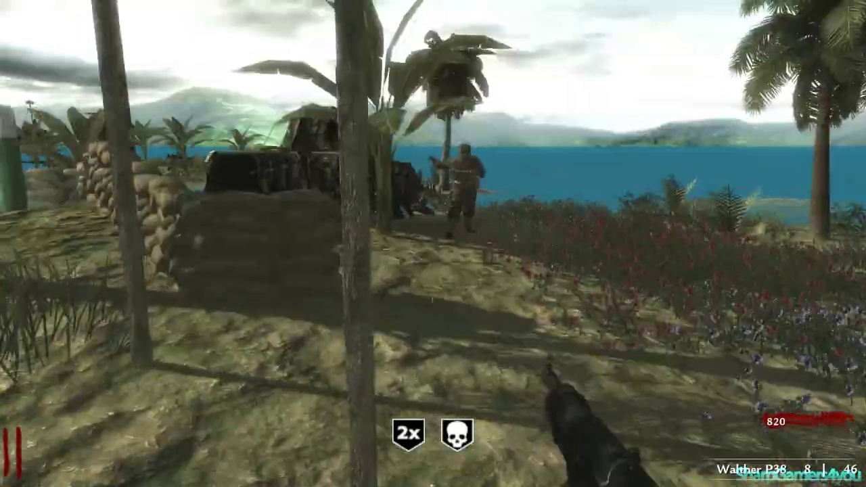
pyautogui.press('v')
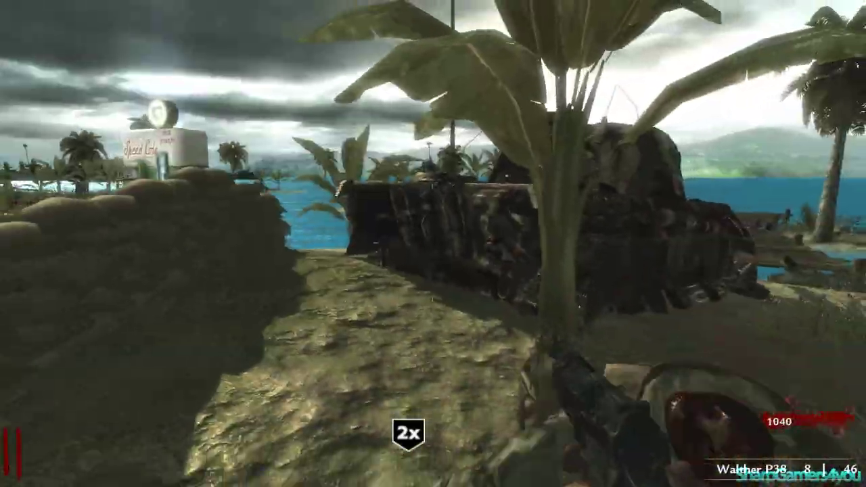
pyautogui.press('w')
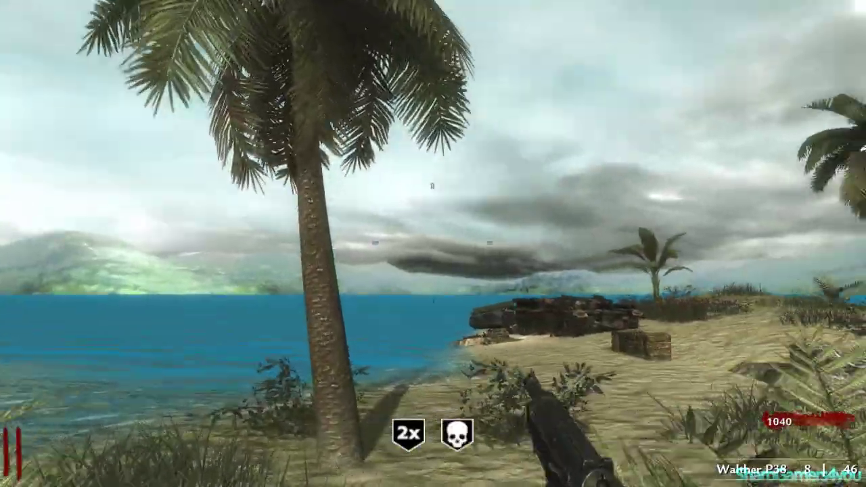
pyautogui.press('w')
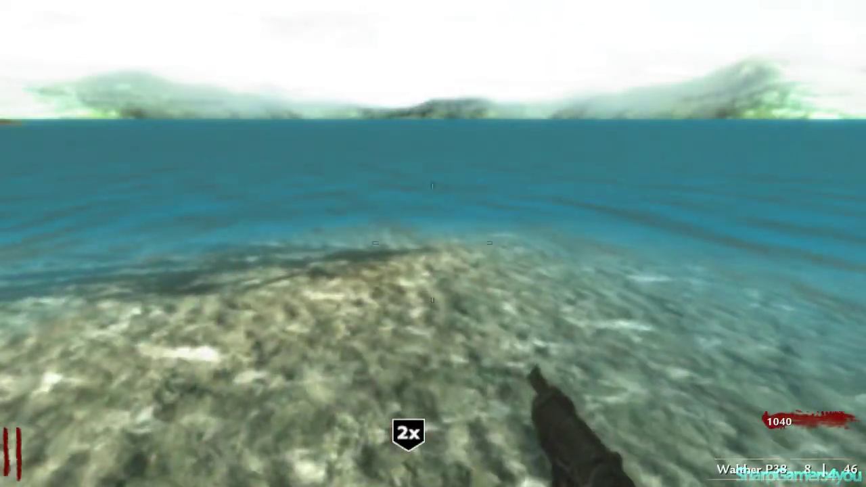
pyautogui.press('w')
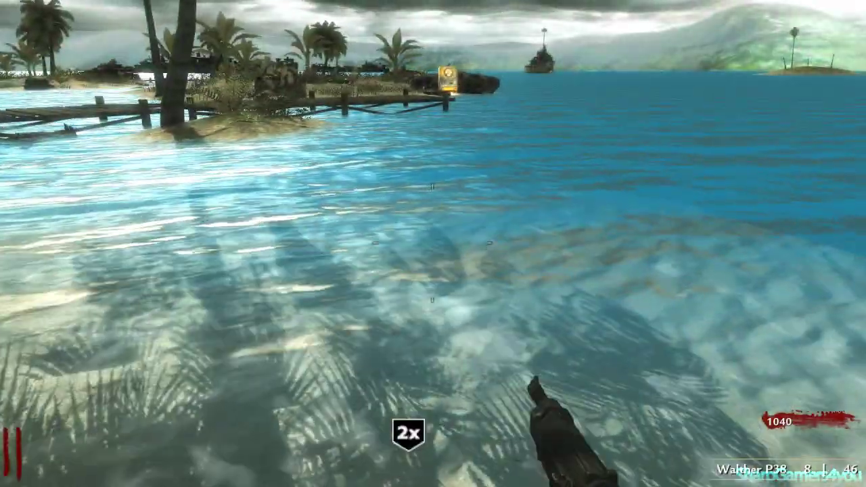
pyautogui.press('w')
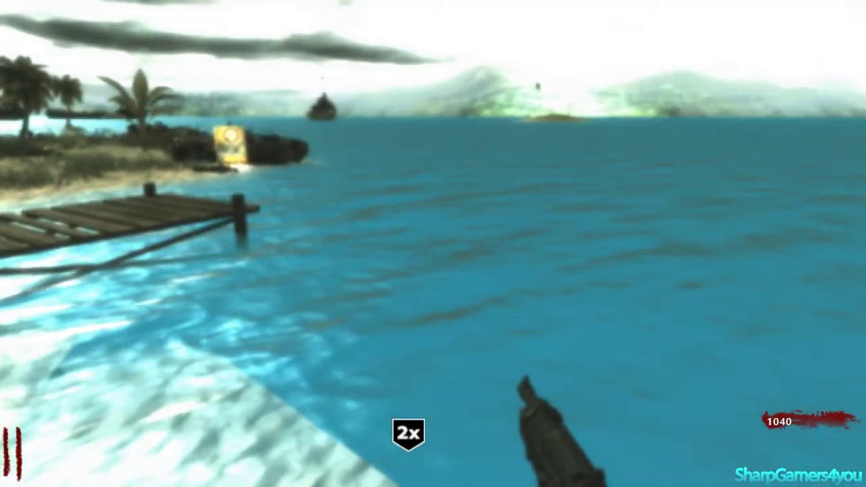
pyautogui.press('w')
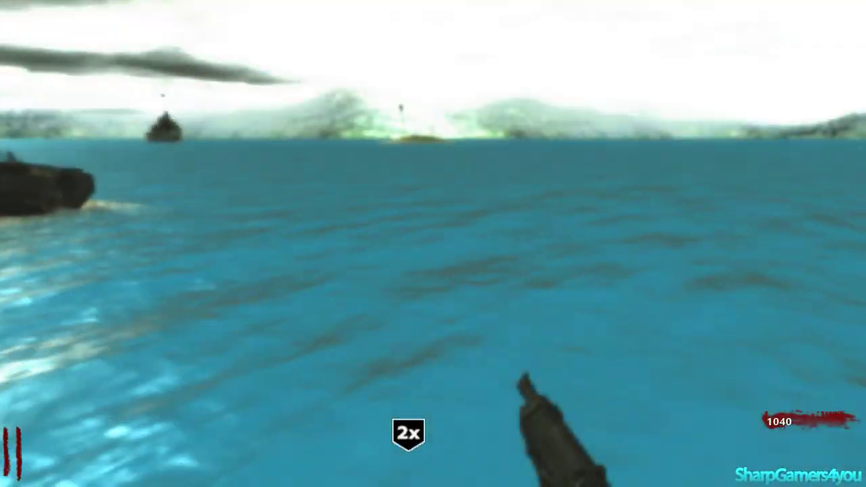
pyautogui.press('w')
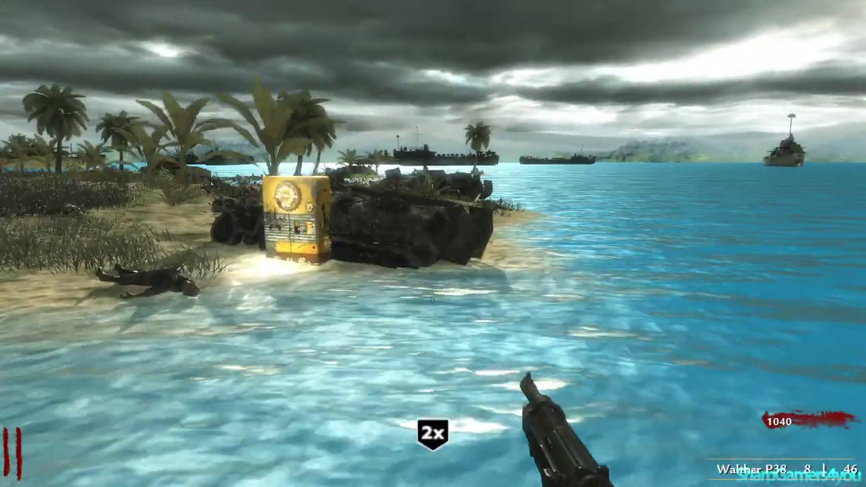
pyautogui.press('w')
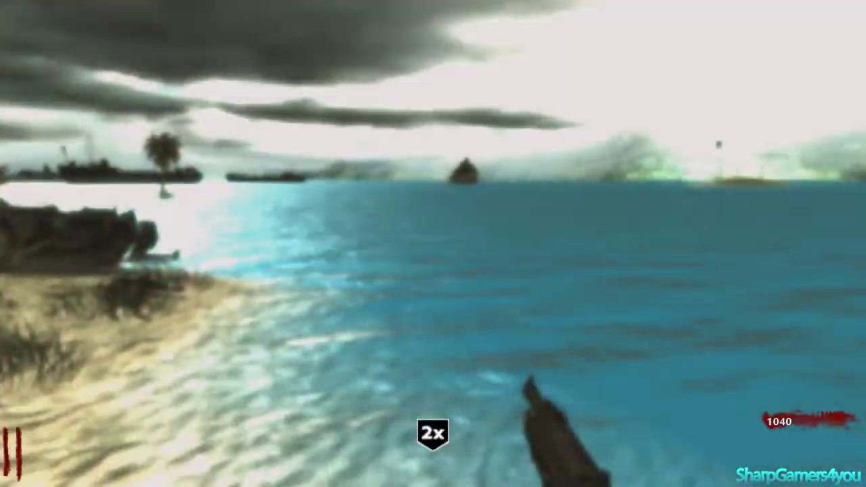
pyautogui.press('w')
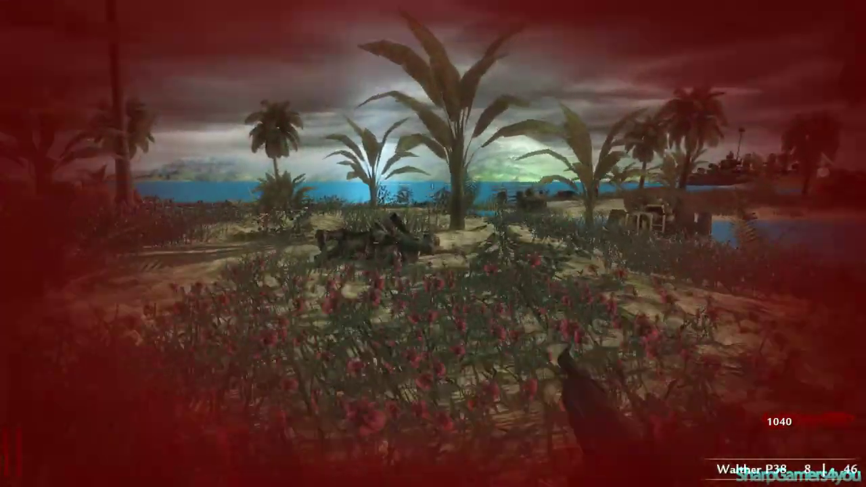
pyautogui.press('w')
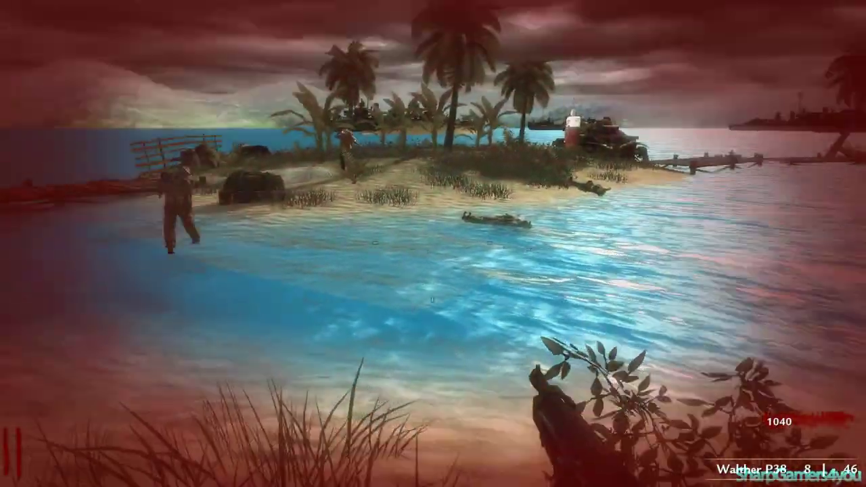
pyautogui.click(433, 244)
pyautogui.click(433, 244)
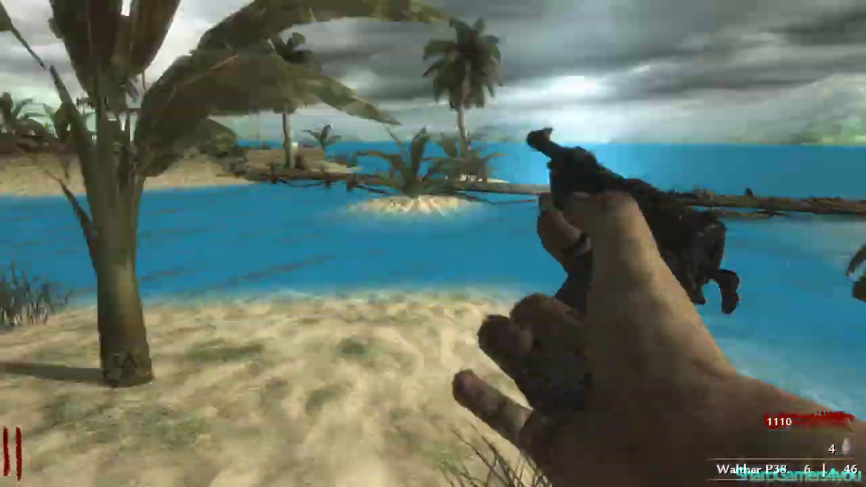
pyautogui.press('r')
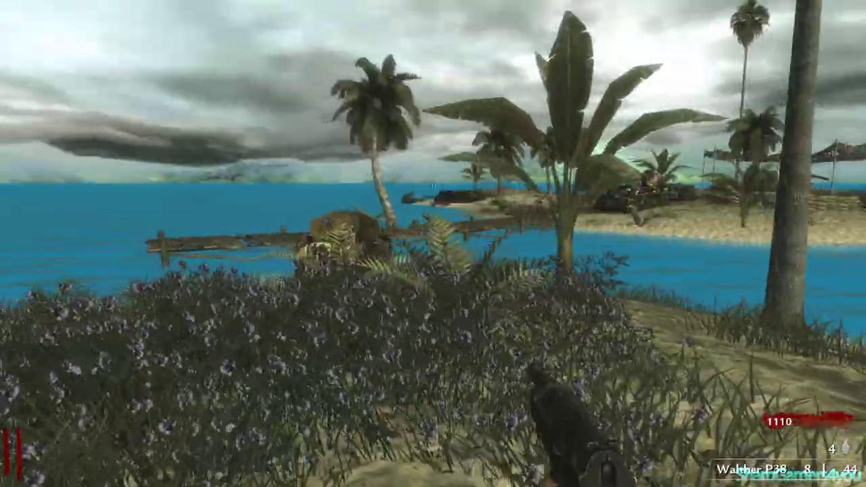
pyautogui.press('w')
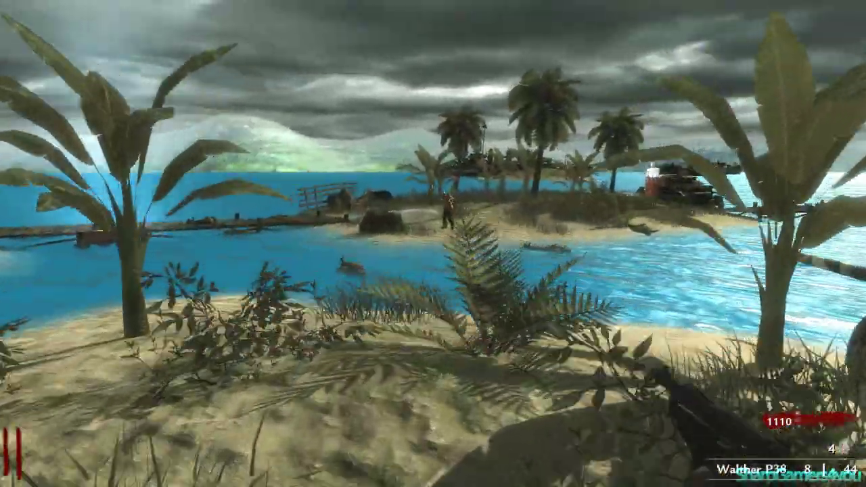
pyautogui.press('w')
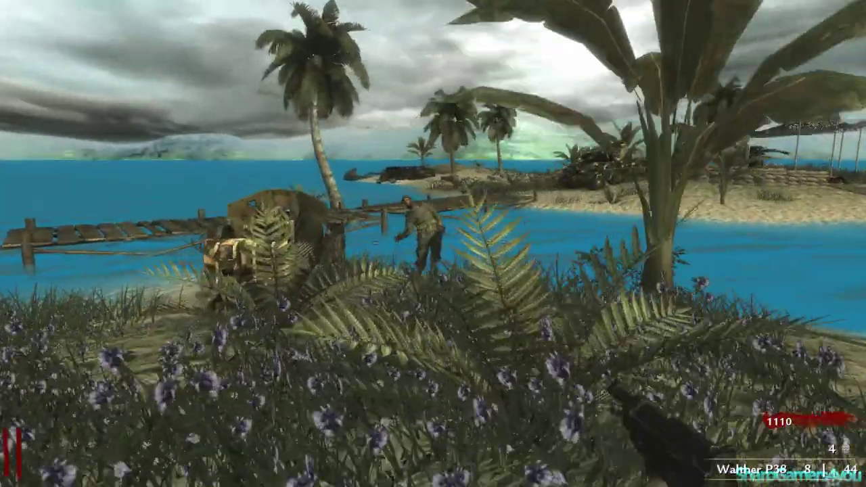
pyautogui.click(434, 244)
pyautogui.click(433, 244)
pyautogui.click(433, 244)
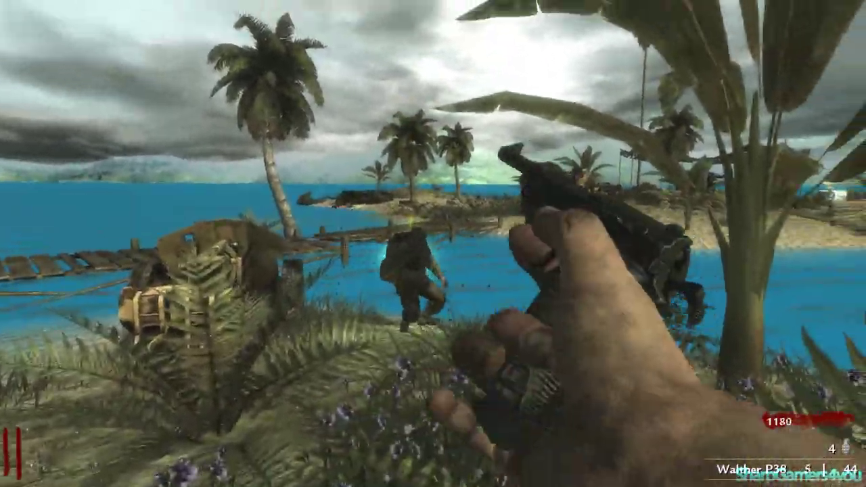
pyautogui.press('r')
pyautogui.press('w')
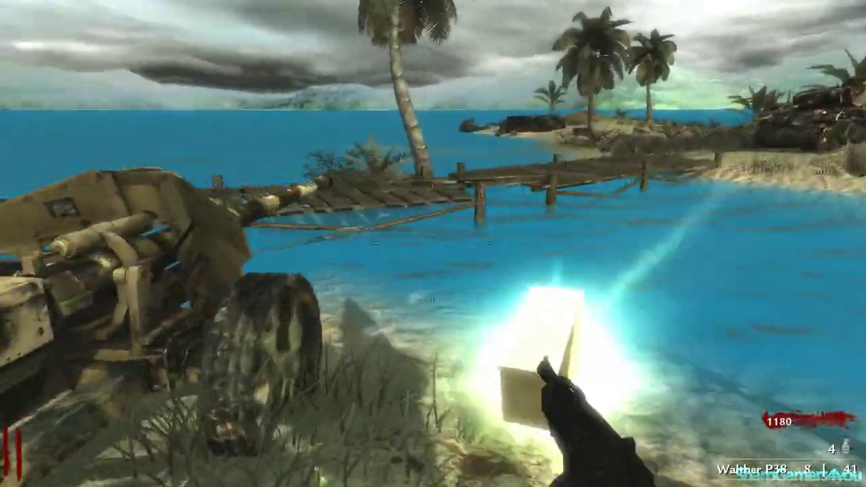
pyautogui.press('w')
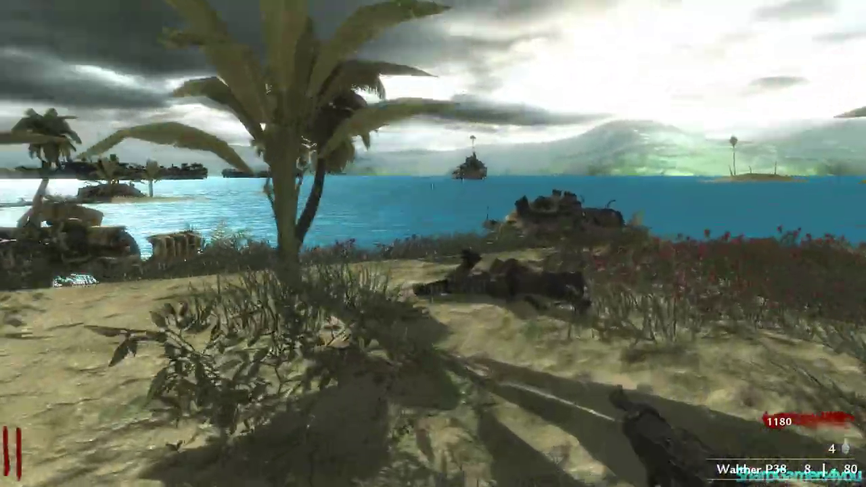
pyautogui.press('w')
pyautogui.press('w')
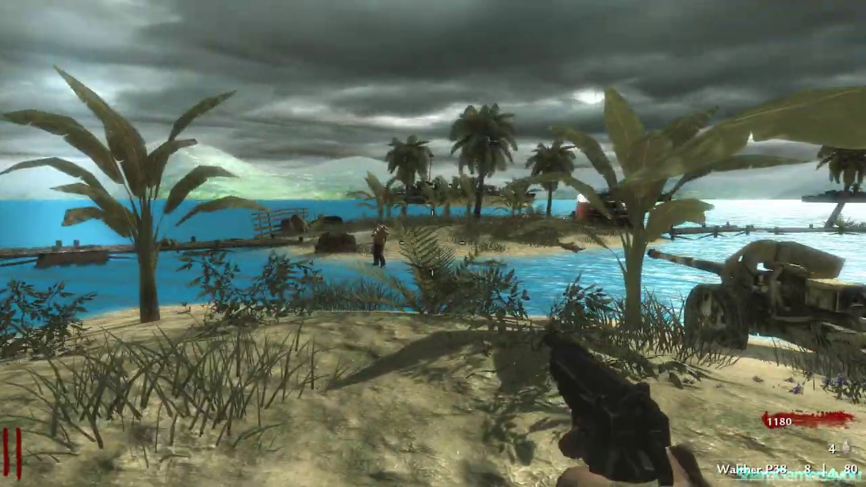
pyautogui.press('w')
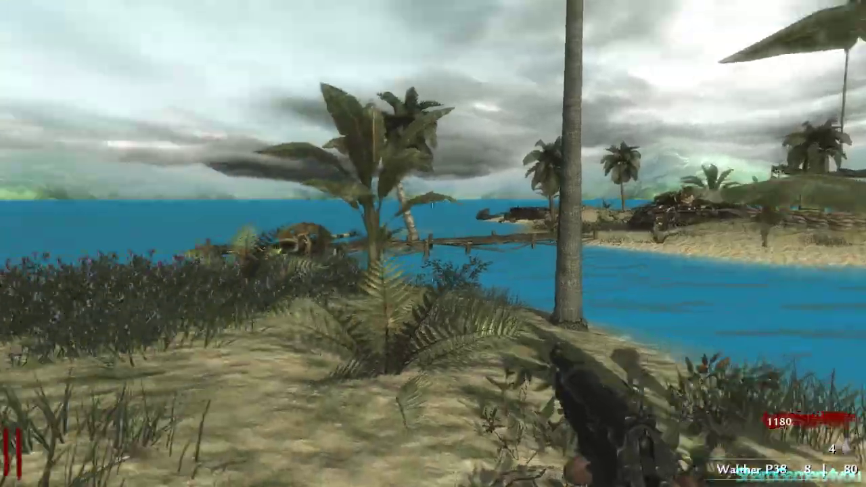
pyautogui.press('w')
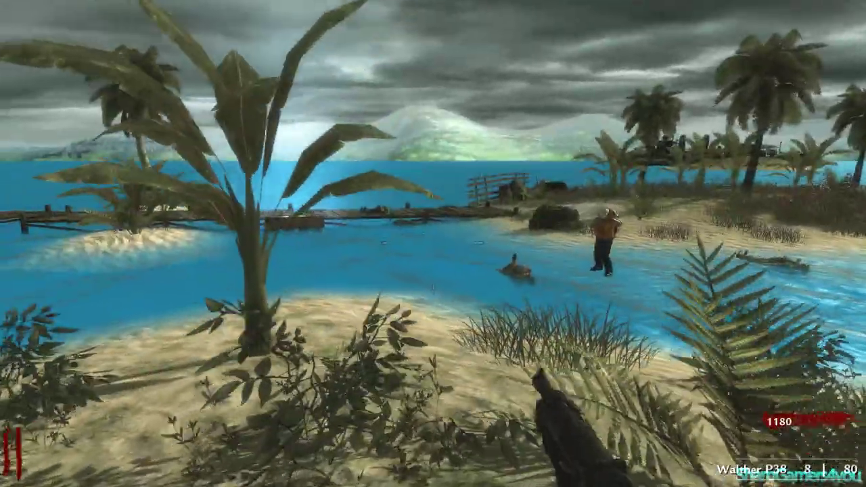
pyautogui.press('w')
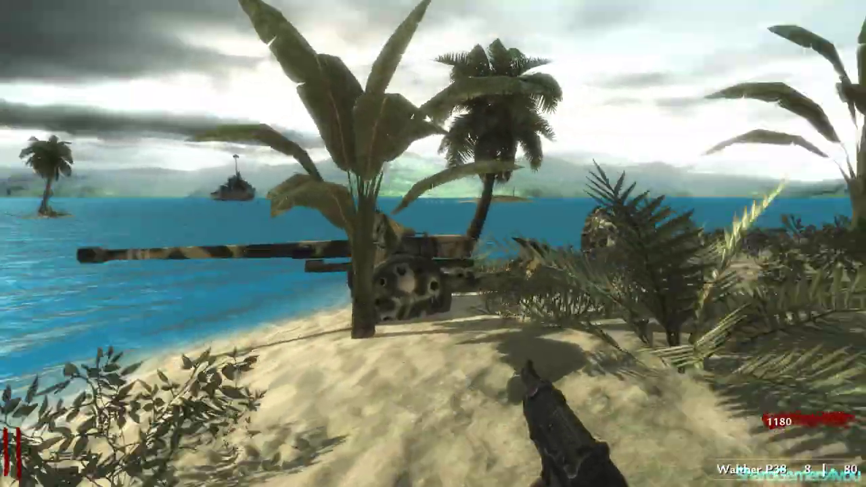
pyautogui.press('w')
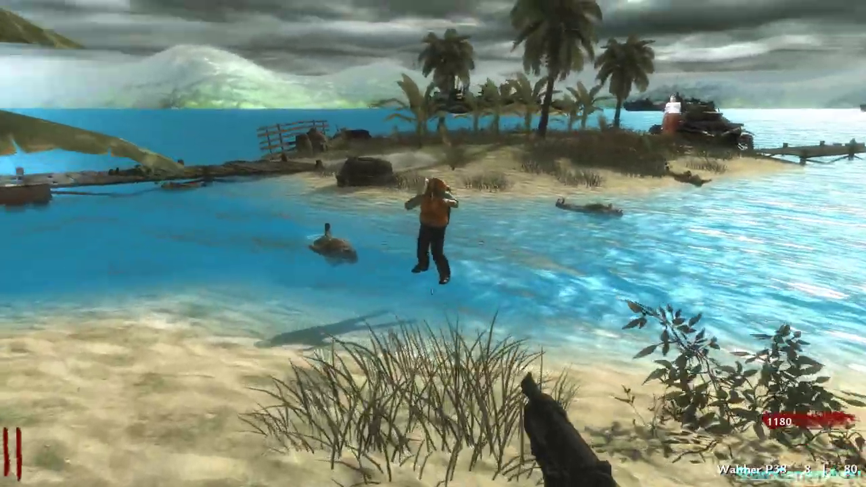
pyautogui.click(433, 244)
pyautogui.click(433, 244)
pyautogui.press('w')
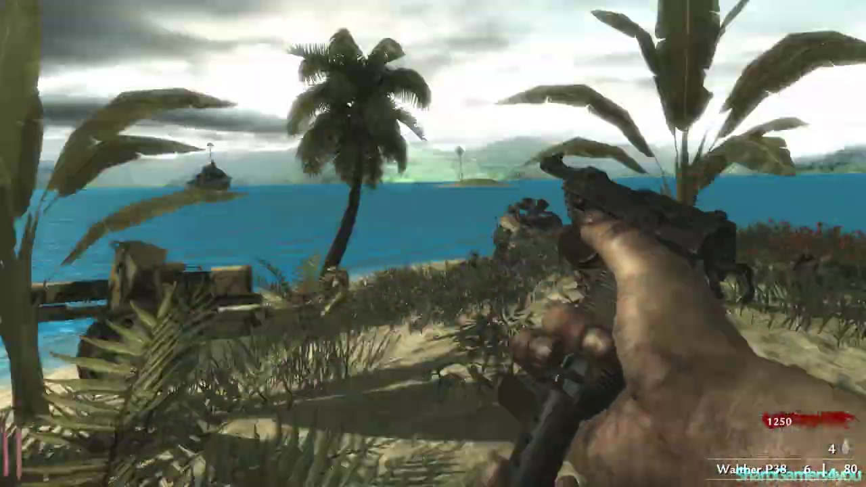
pyautogui.press('w')
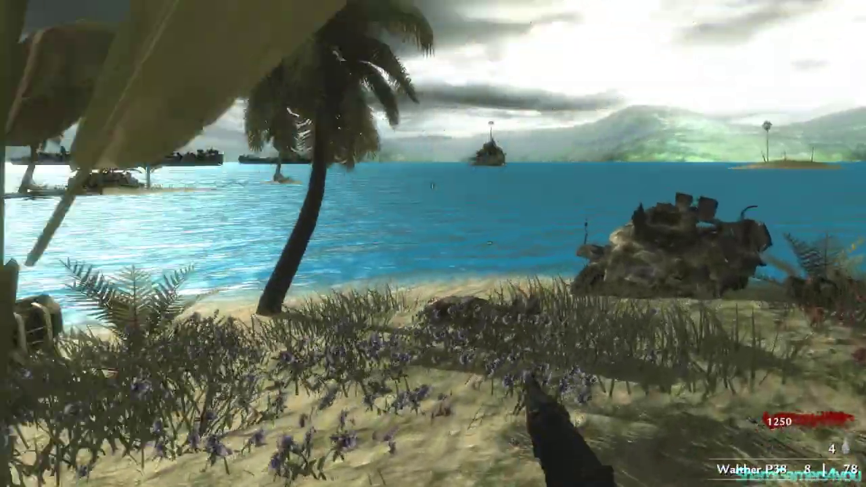
pyautogui.press('w')
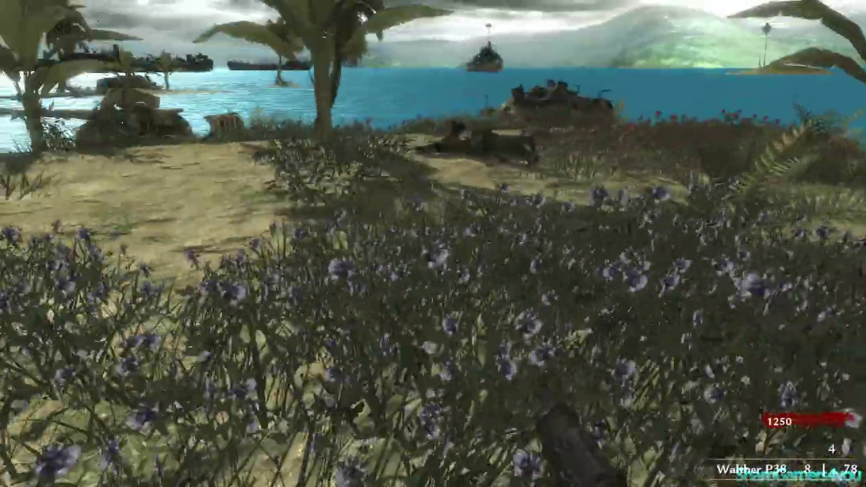
# - Walk over the sand to the dropped MP40, swap the Walther P38 for it and reload it
pyautogui.press('w')
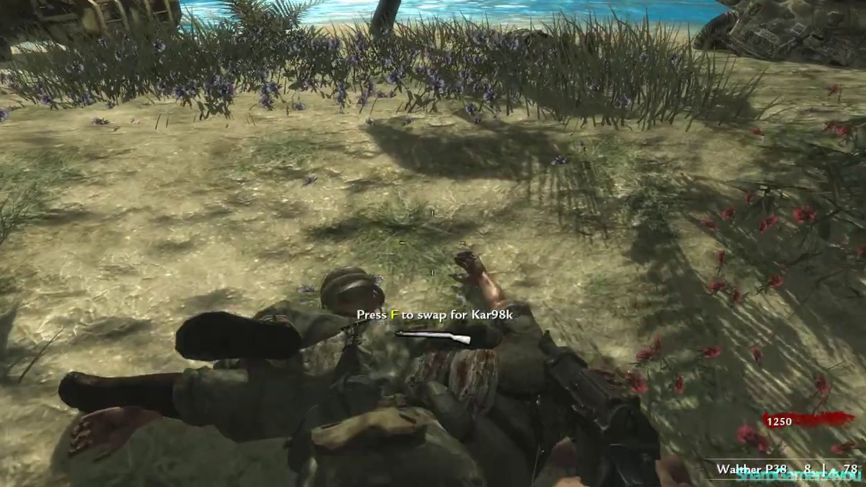
pyautogui.press('w')
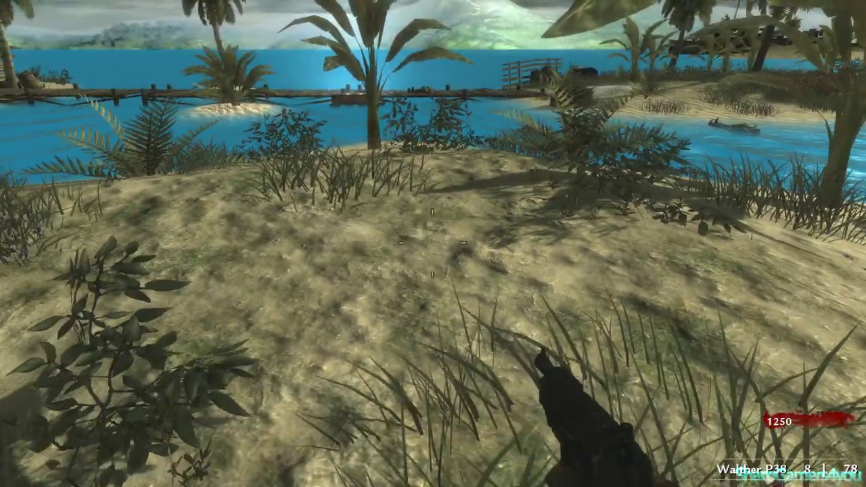
pyautogui.press('w')
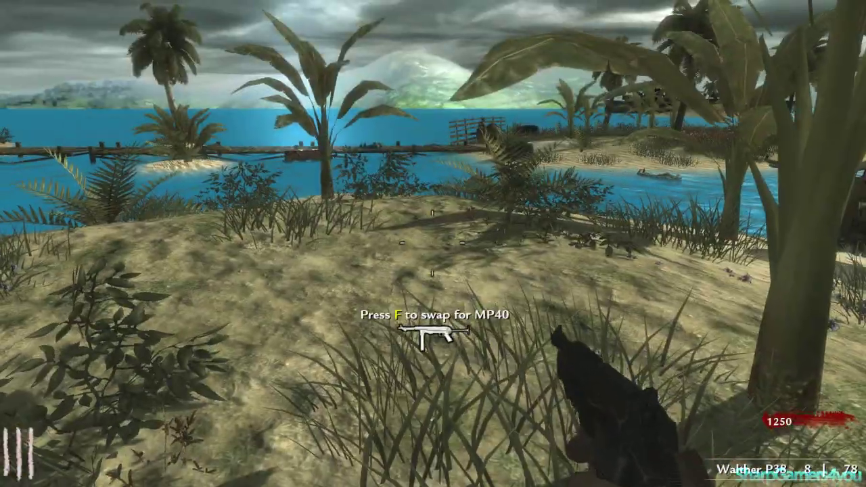
pyautogui.press('f')
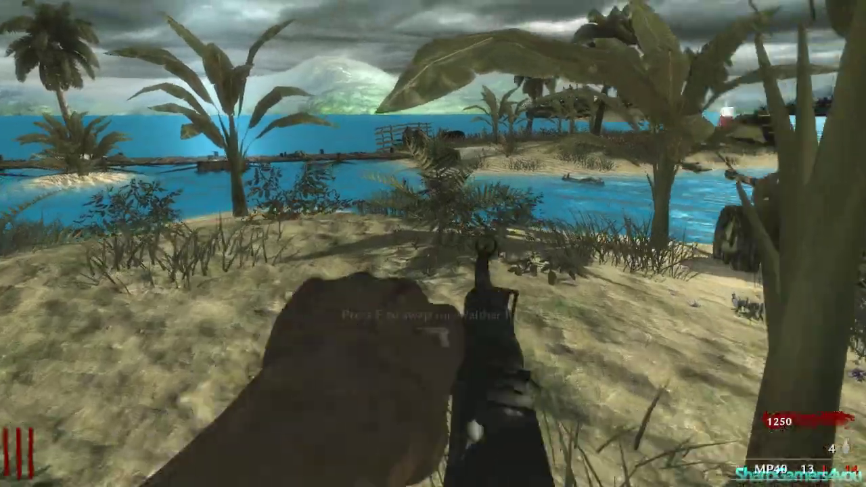
pyautogui.press('w')
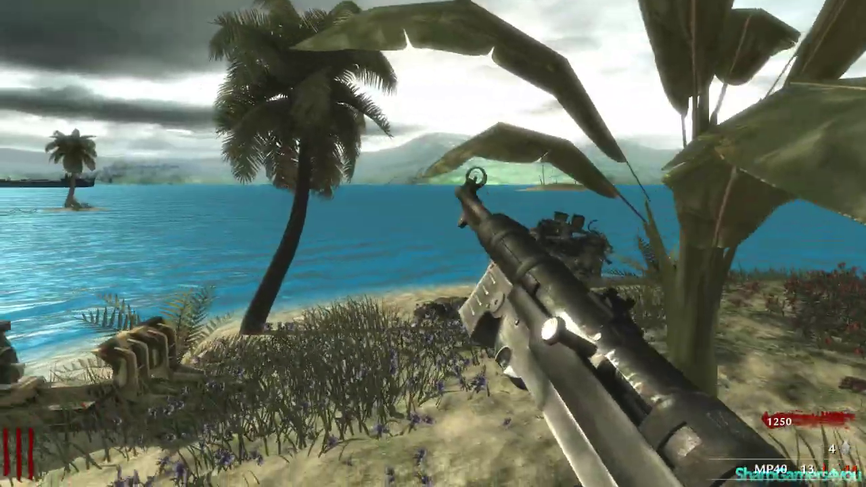
pyautogui.press('r')
# - Circle the small island and shoot the zombie beside the leaning palm tree with the MP40
pyautogui.press('w')
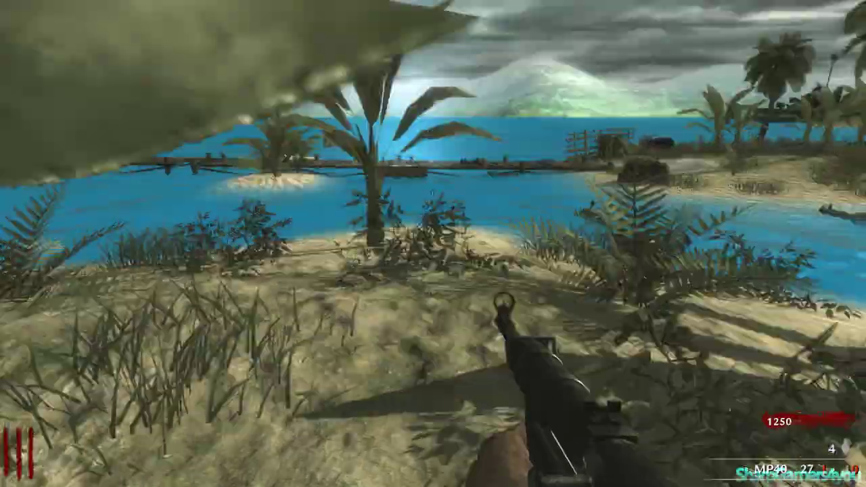
pyautogui.press('w')
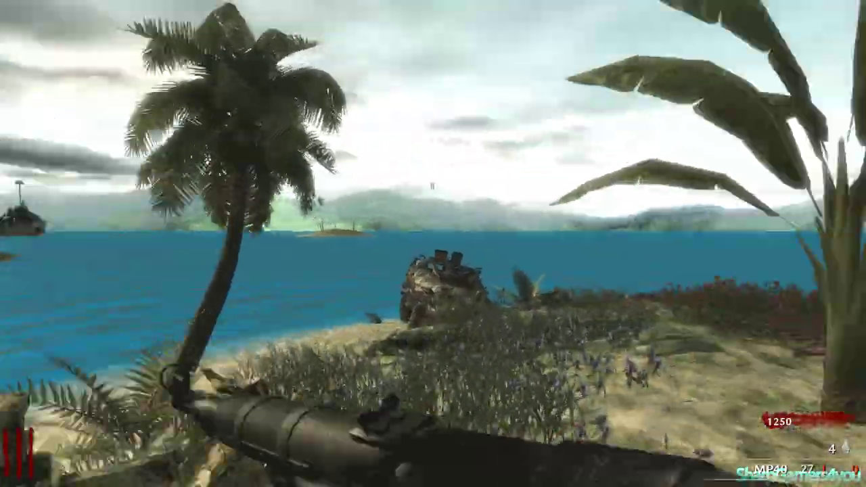
pyautogui.press('w')
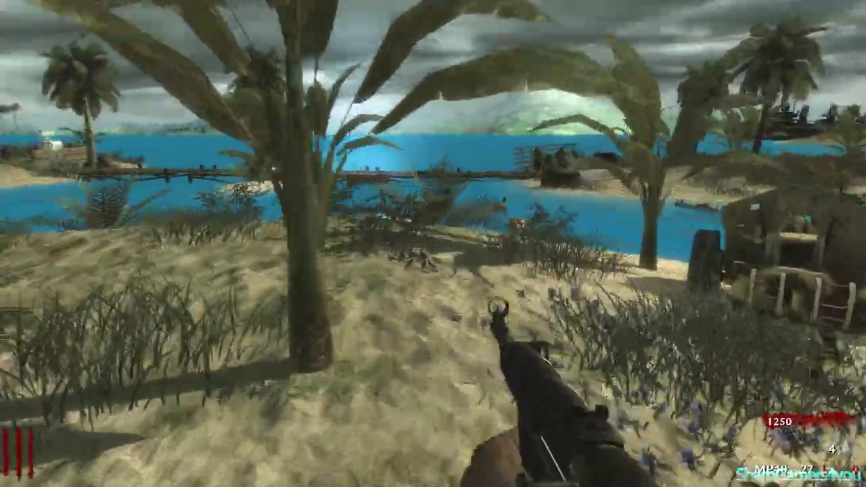
pyautogui.press('w')
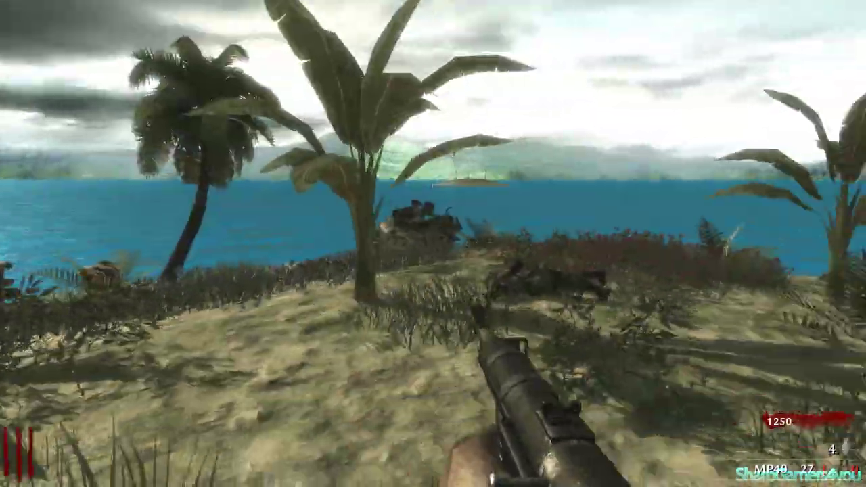
pyautogui.press('w')
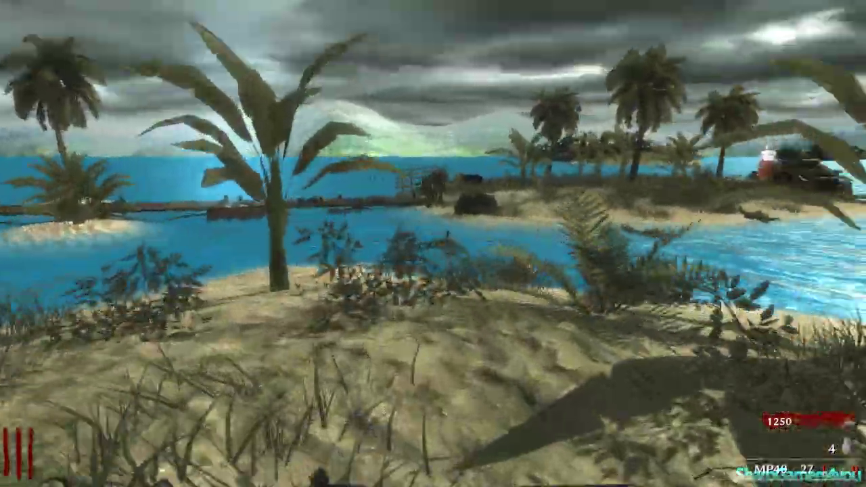
pyautogui.press('w')
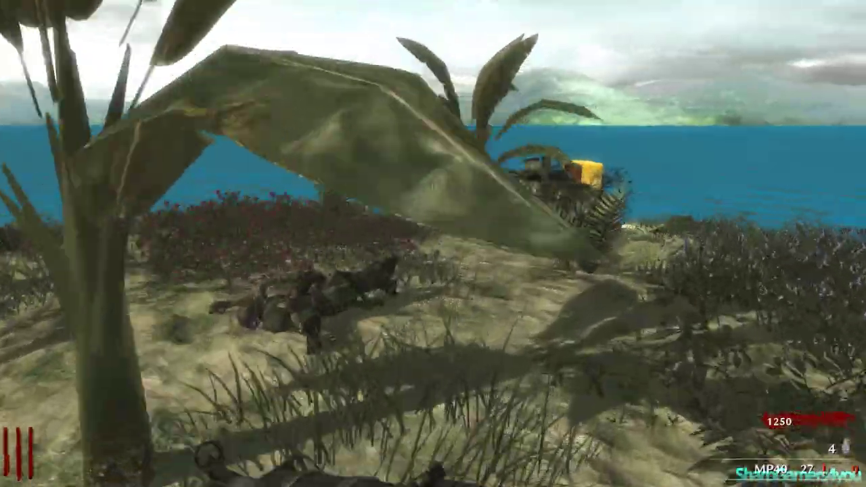
pyautogui.press('w')
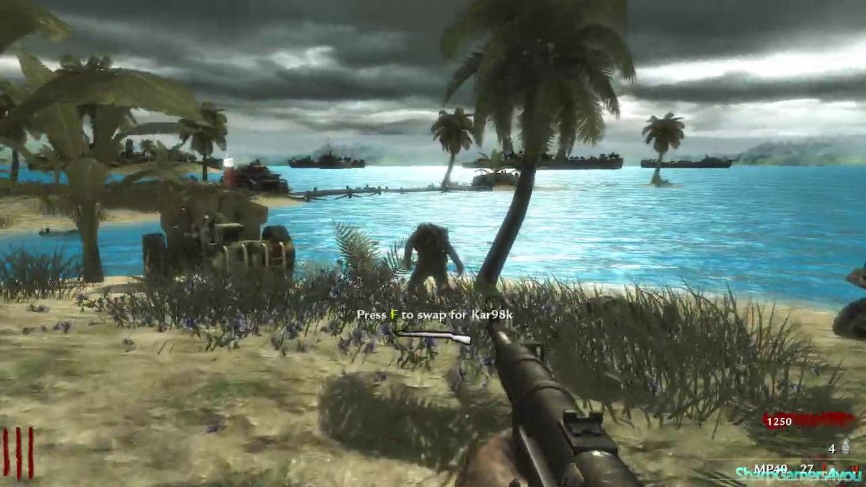
pyautogui.click(434, 244)
pyautogui.press('w')
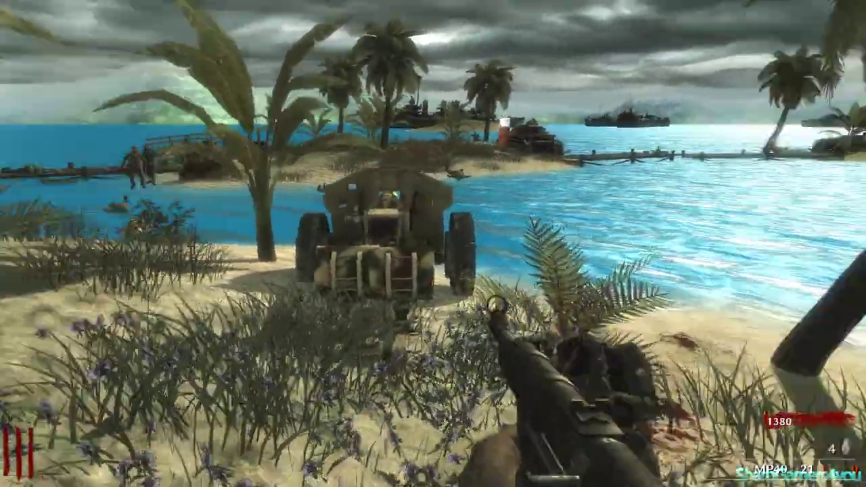
# - Shoot the zombies wading across the water toward the island, aiming down the MP40's sights
pyautogui.click(433, 243)
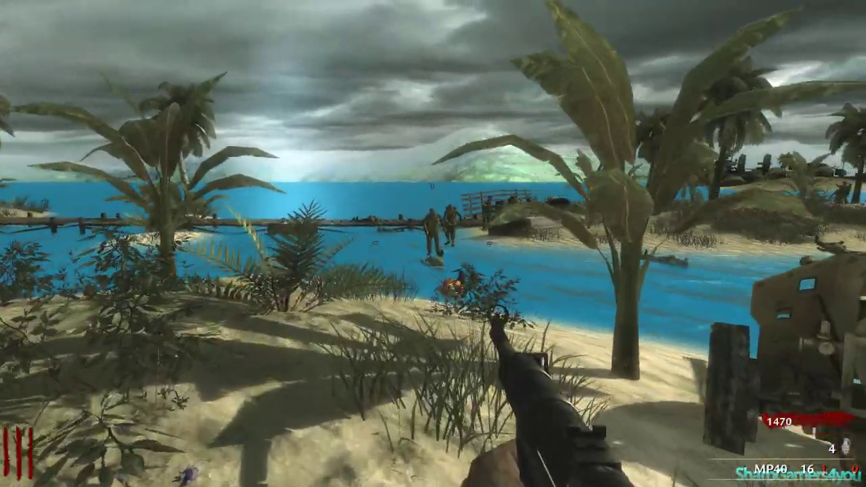
pyautogui.rightClick(433, 244)
pyautogui.click(433, 243)
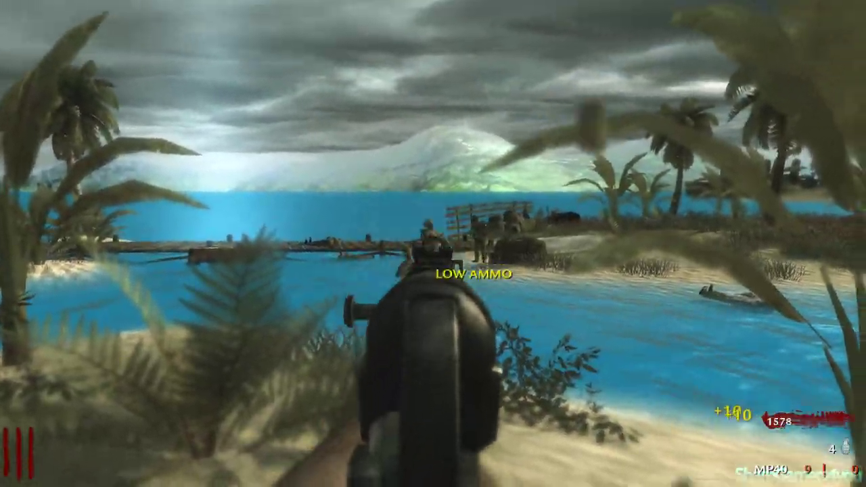